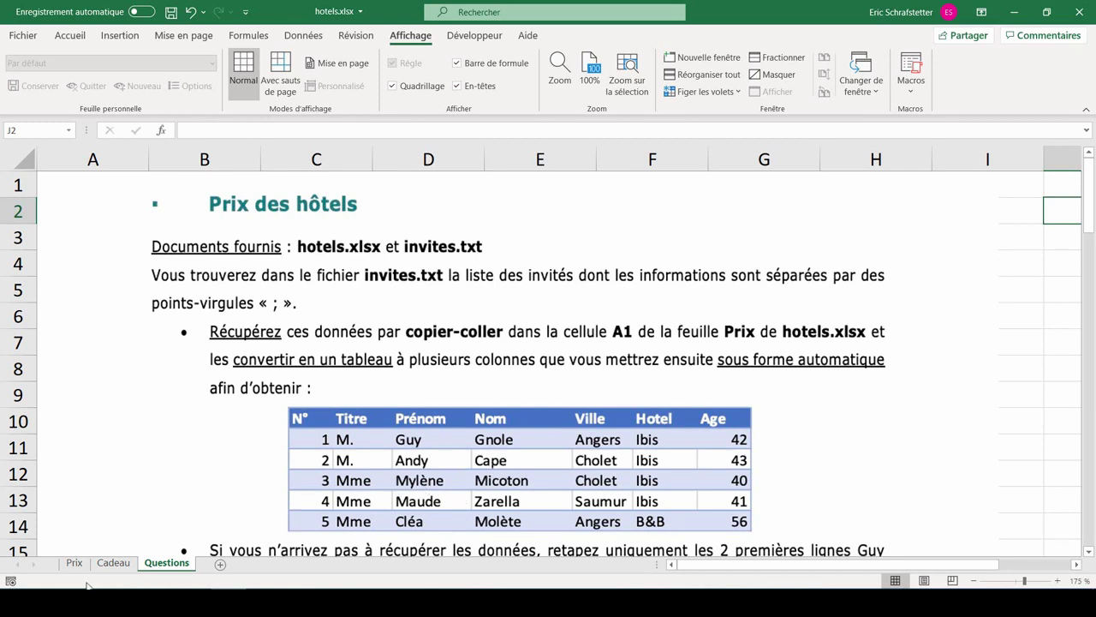
# Step: Switch from Excel to the sujet4 folder window that holds invites.txt
pyautogui.hotkey('alt', 'Tab')
# Step: Open invites.txt in Notepad, copy all the guest lines, and return to Excel
pyautogui.doubleClick(278, 177)
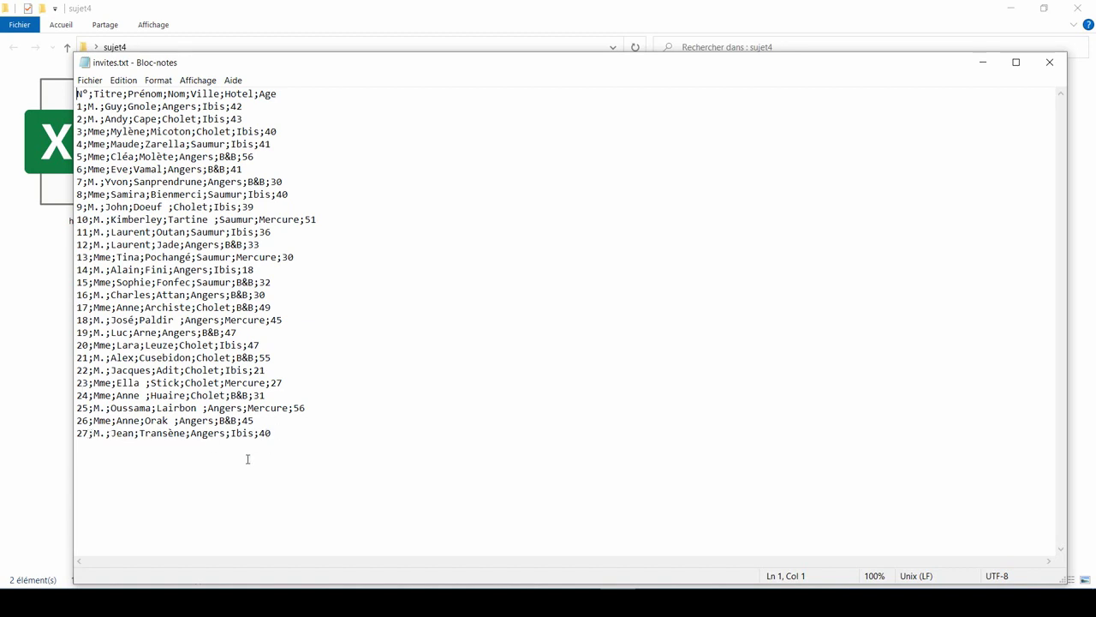
pyautogui.hotkey('ctrl', 'a')
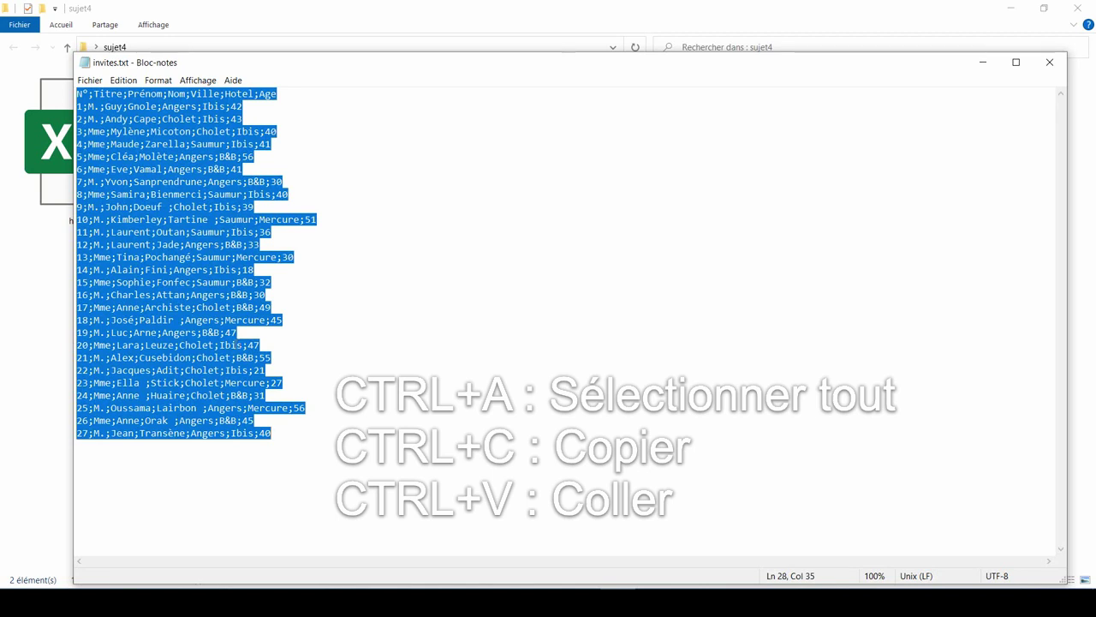
pyautogui.hotkey('alt', 'Tab')
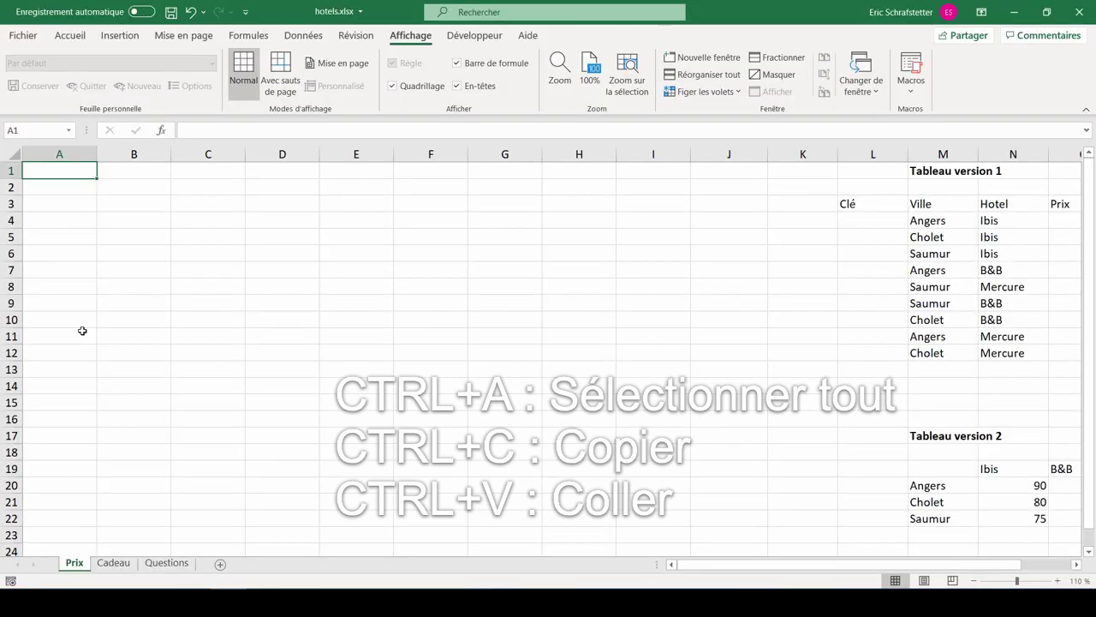
# Step: Paste the guest lines at A1 and convert them as delimited text split on semicolons, not tabs
pyautogui.hotkey('ctrl', 'v')
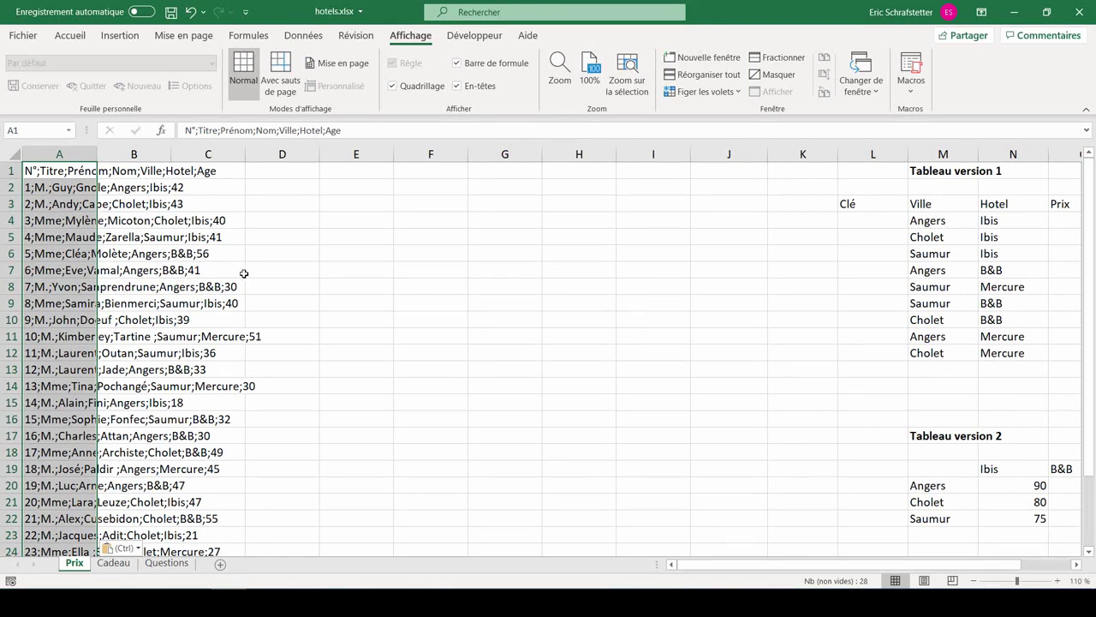
pyautogui.click(304, 36)
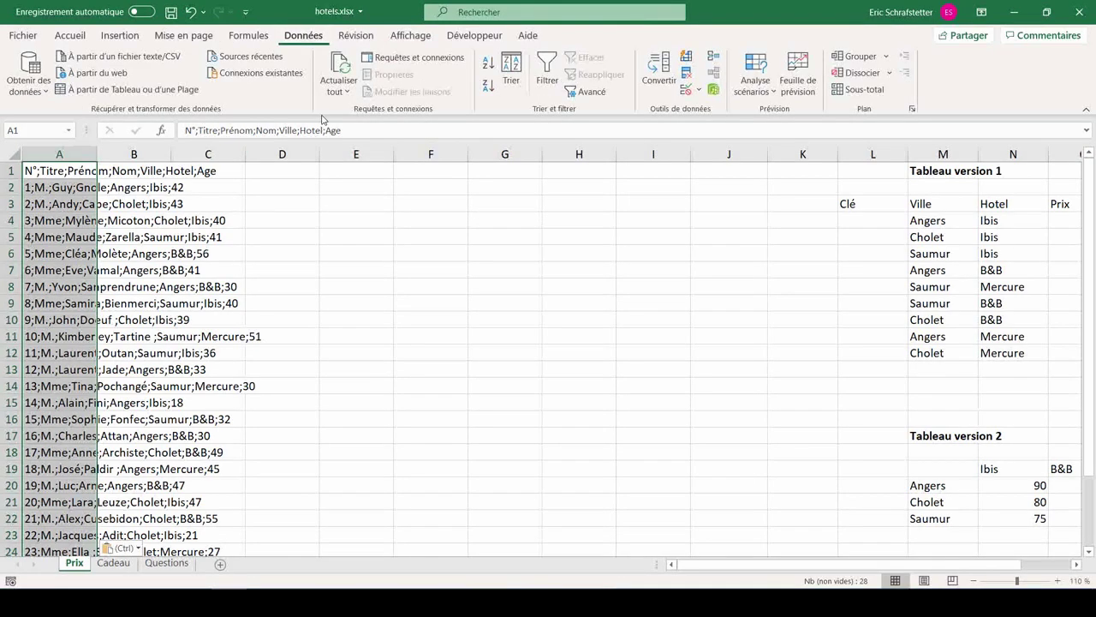
pyautogui.click(660, 68)
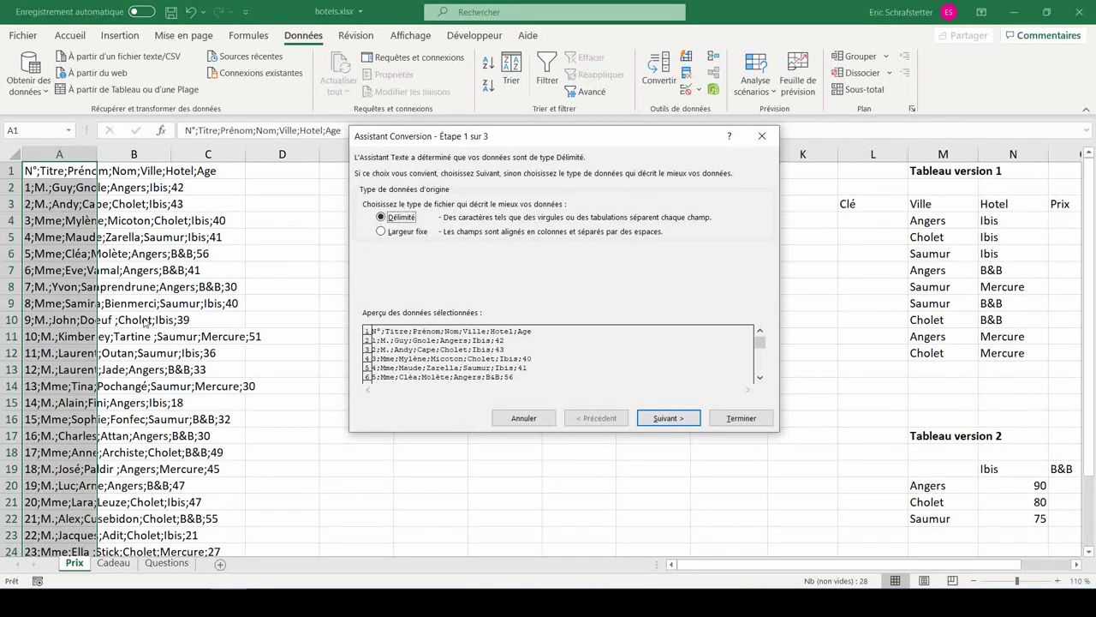
pyautogui.click(681, 420)
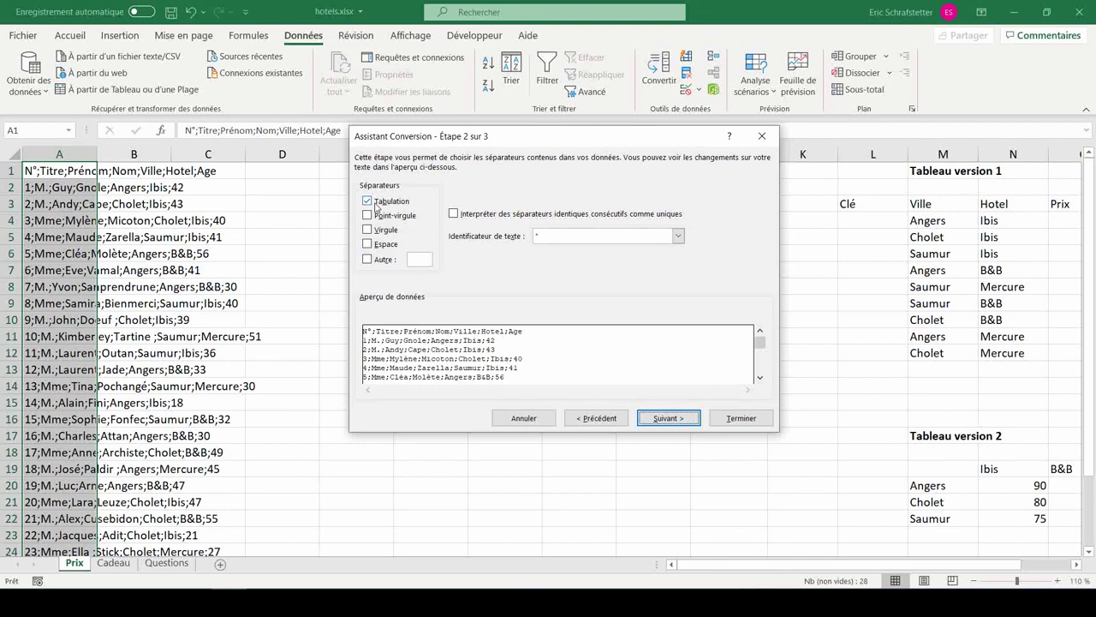
pyautogui.click(367, 216)
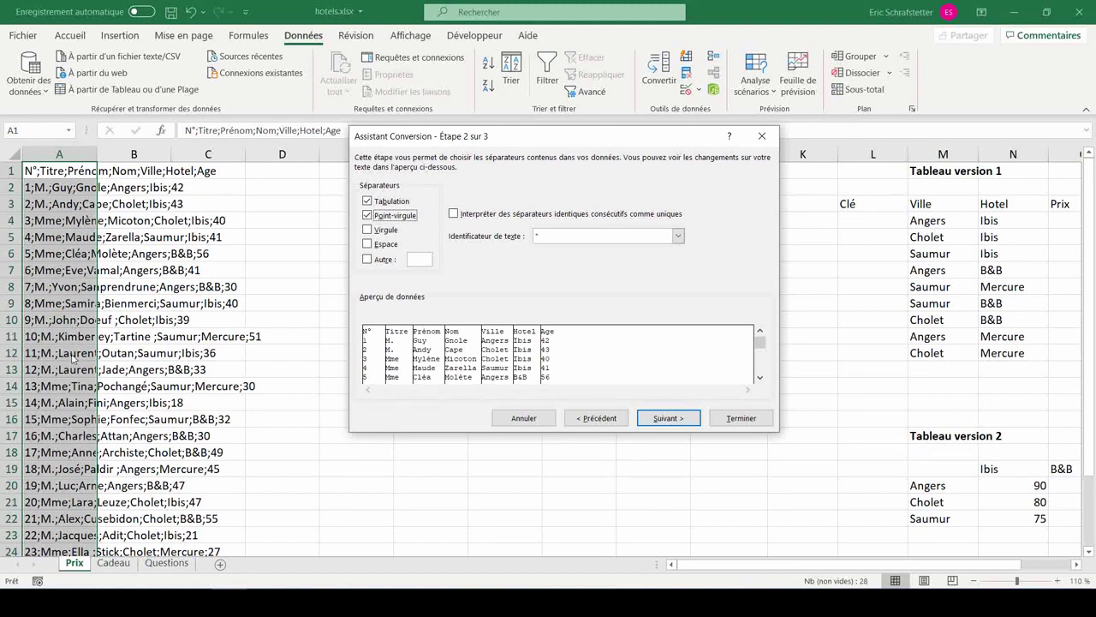
pyautogui.click(417, 259)
pyautogui.click(367, 202)
pyautogui.click(665, 418)
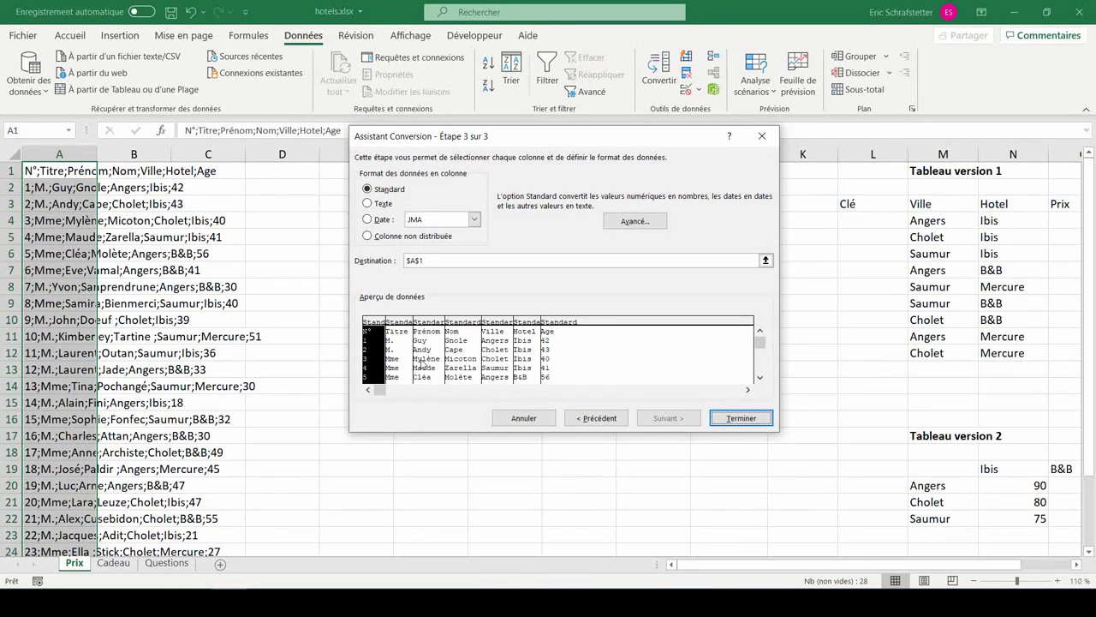
# Step: Keep standard format for the Titre, Prénom, Nom and Ville columns and finish splitting into A–G
pyautogui.click(401, 343)
pyautogui.click(439, 347)
pyautogui.click(461, 349)
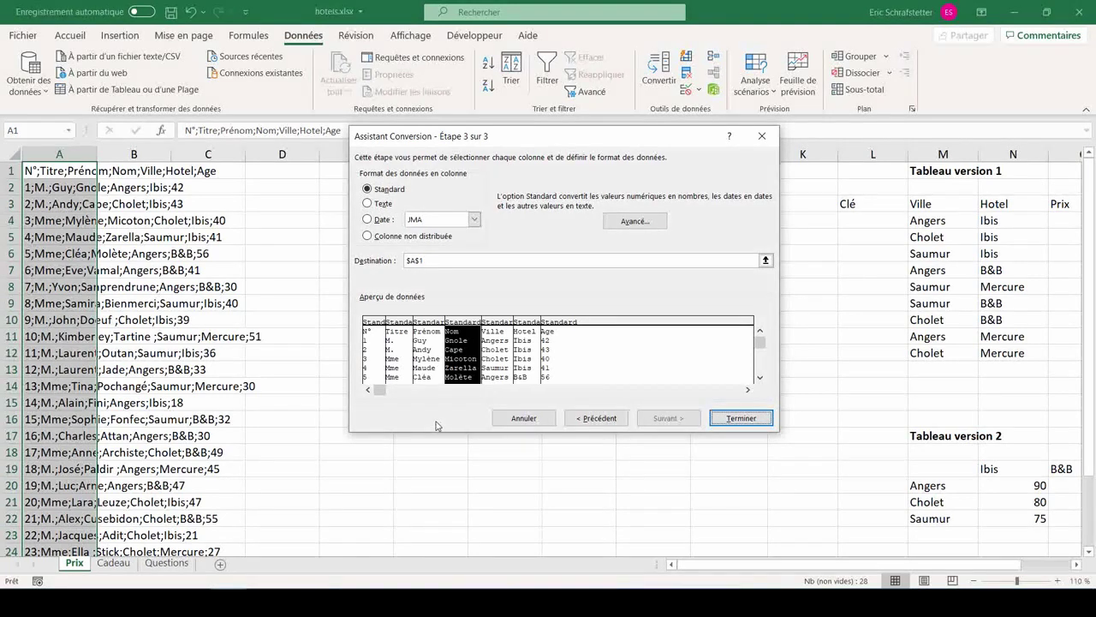
pyautogui.click(502, 355)
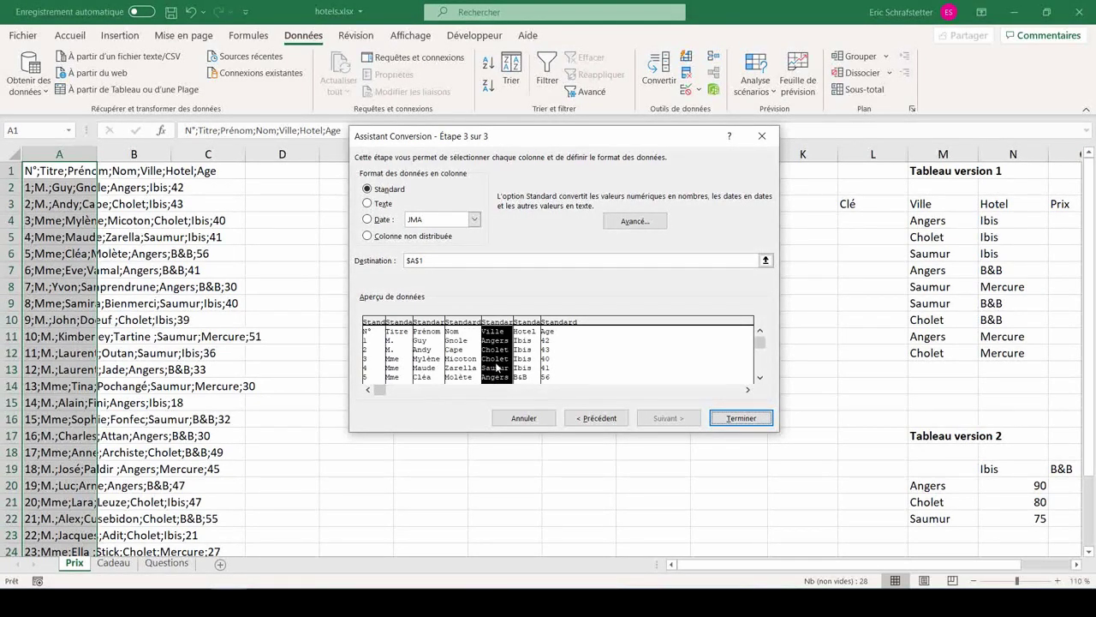
pyautogui.click(370, 239)
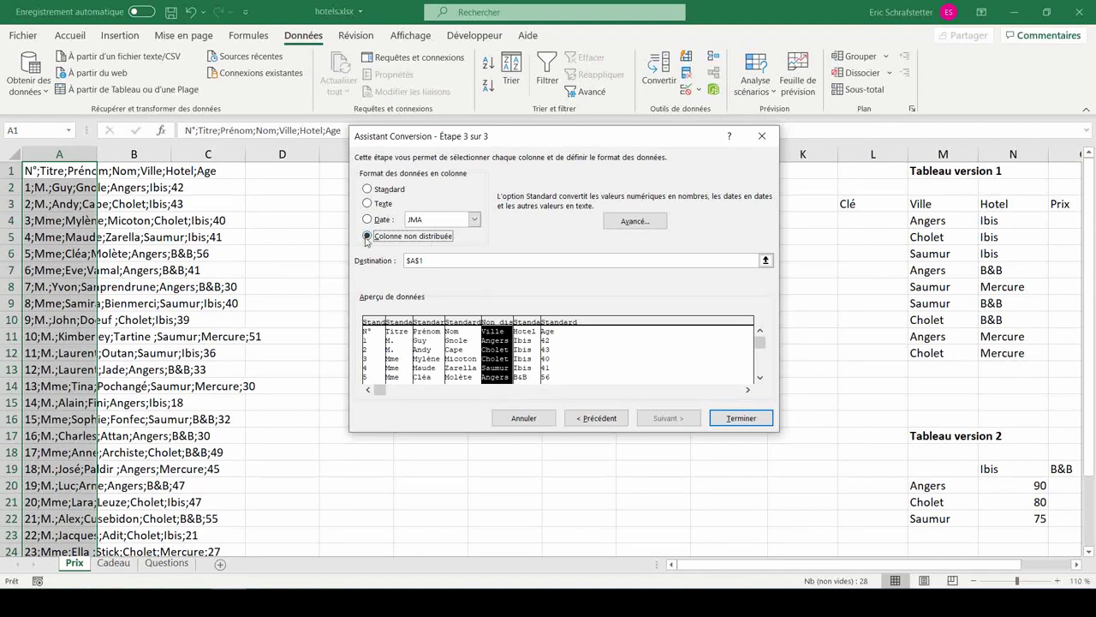
pyautogui.click(368, 189)
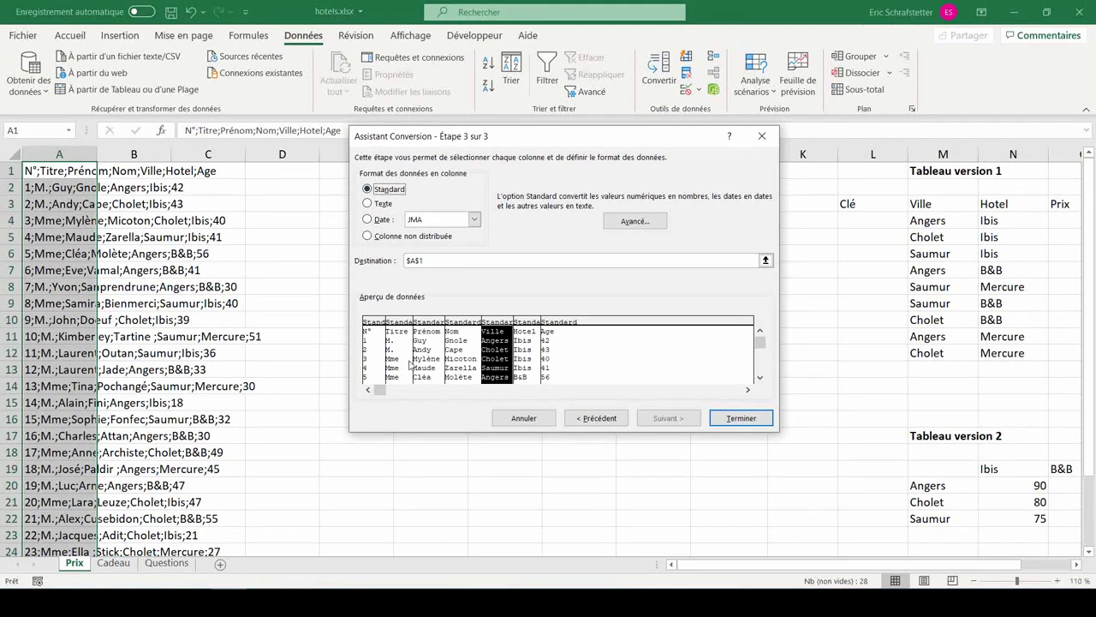
pyautogui.click(735, 420)
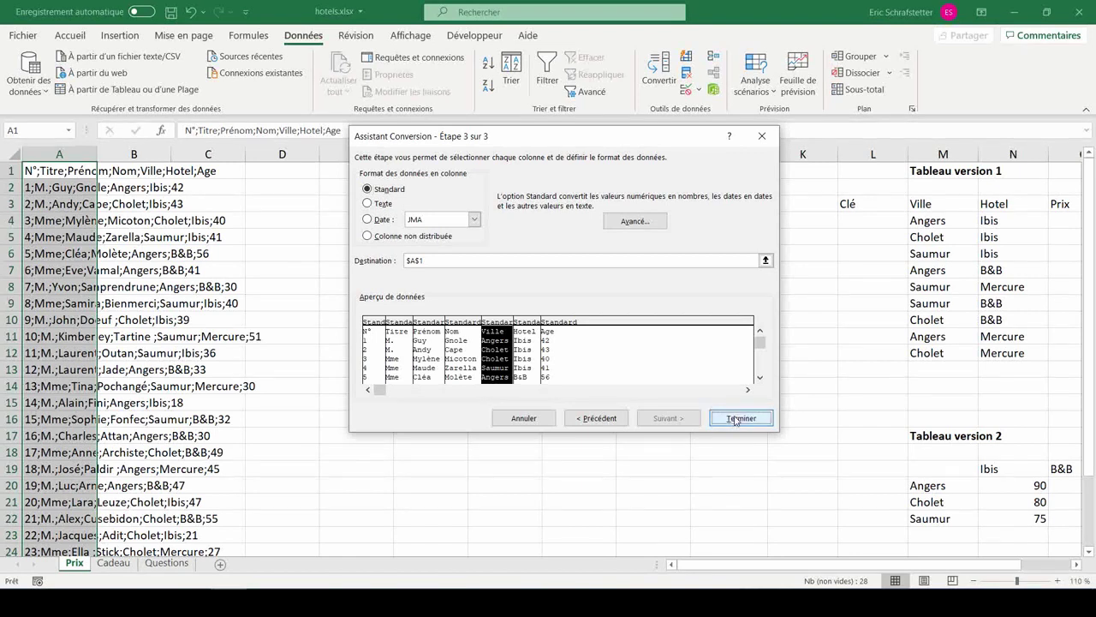
# Step: Format $A$1:$G$28 as a medium-style table with headers, then go to the Questions sheet
pyautogui.click(72, 37)
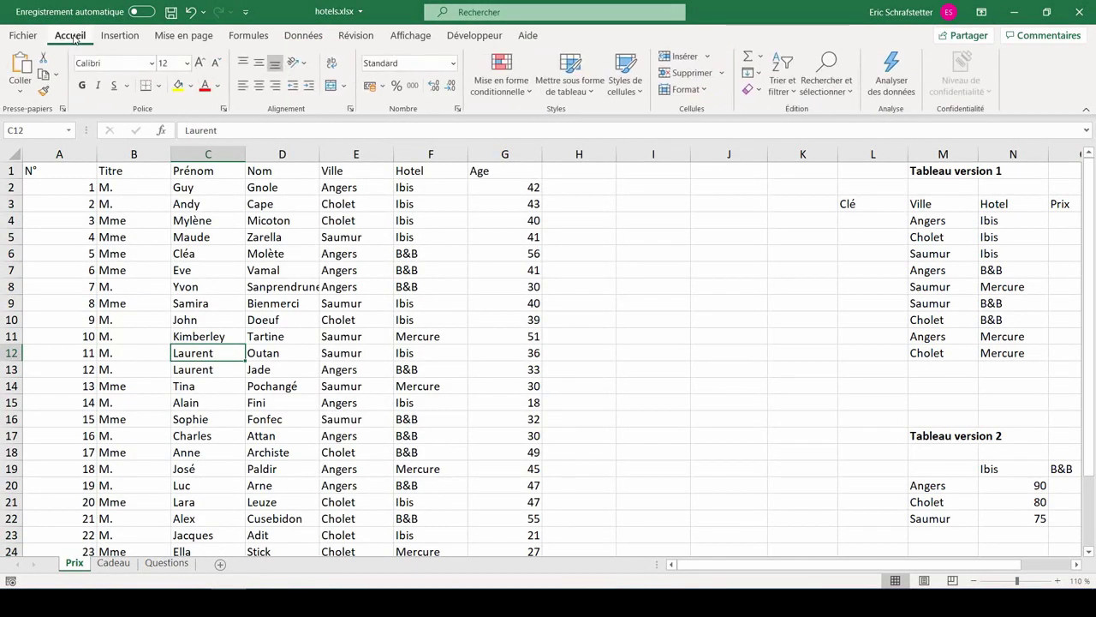
pyautogui.click(571, 86)
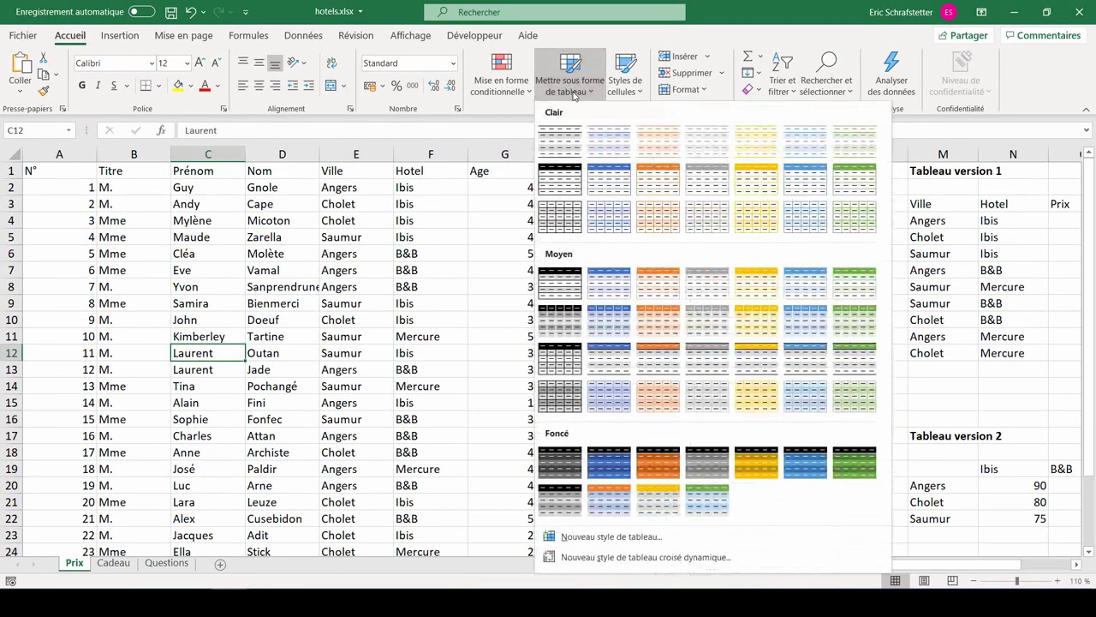
pyautogui.click(620, 285)
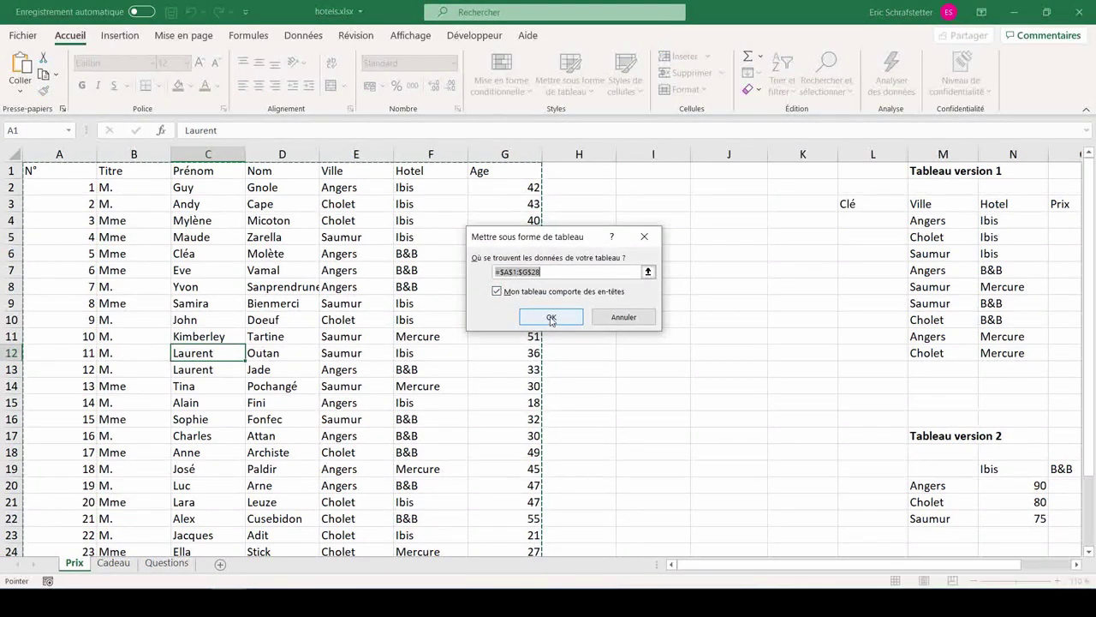
pyautogui.click(551, 317)
pyautogui.click(166, 563)
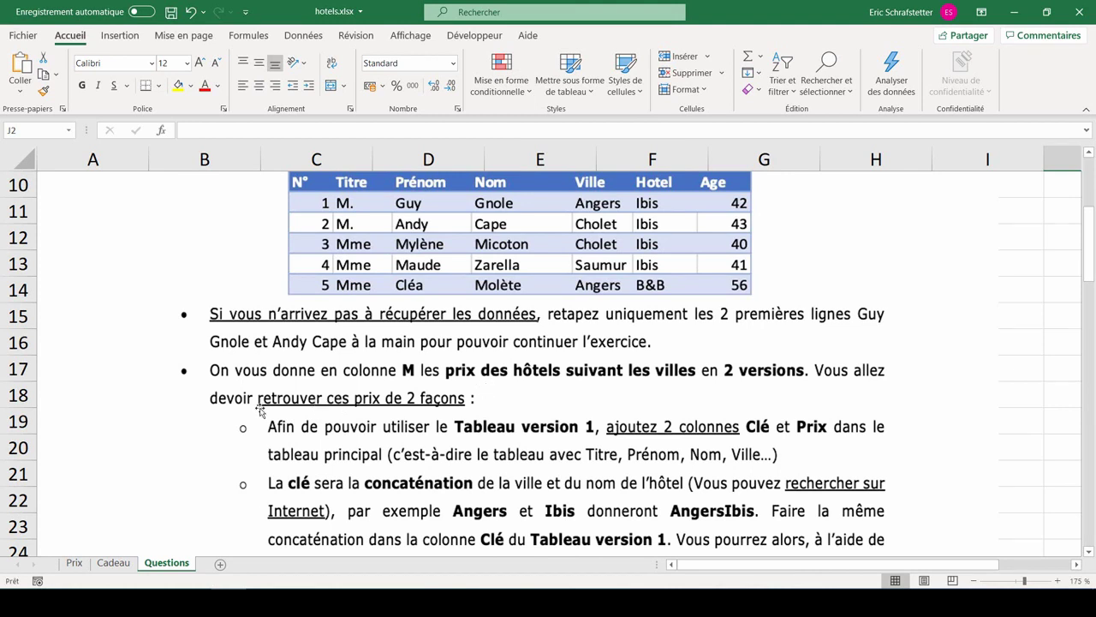
# Step: Inspect the cities and hotels in Tableau version 1 and 2, reread the Questions instructions, then return to Prix
pyautogui.click(75, 562)
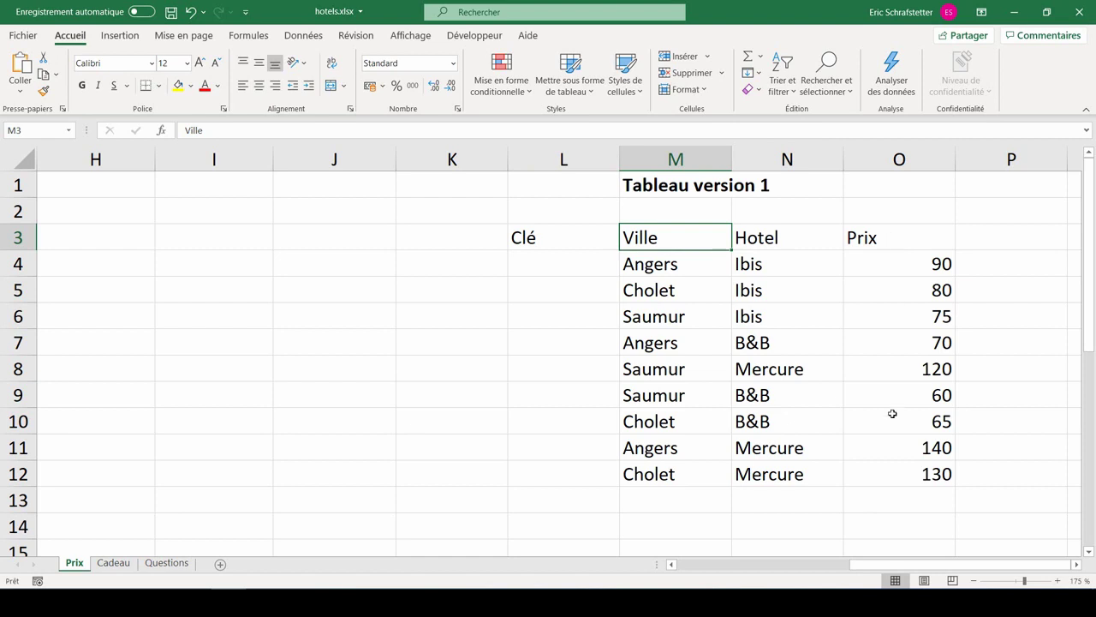
pyautogui.click(513, 245)
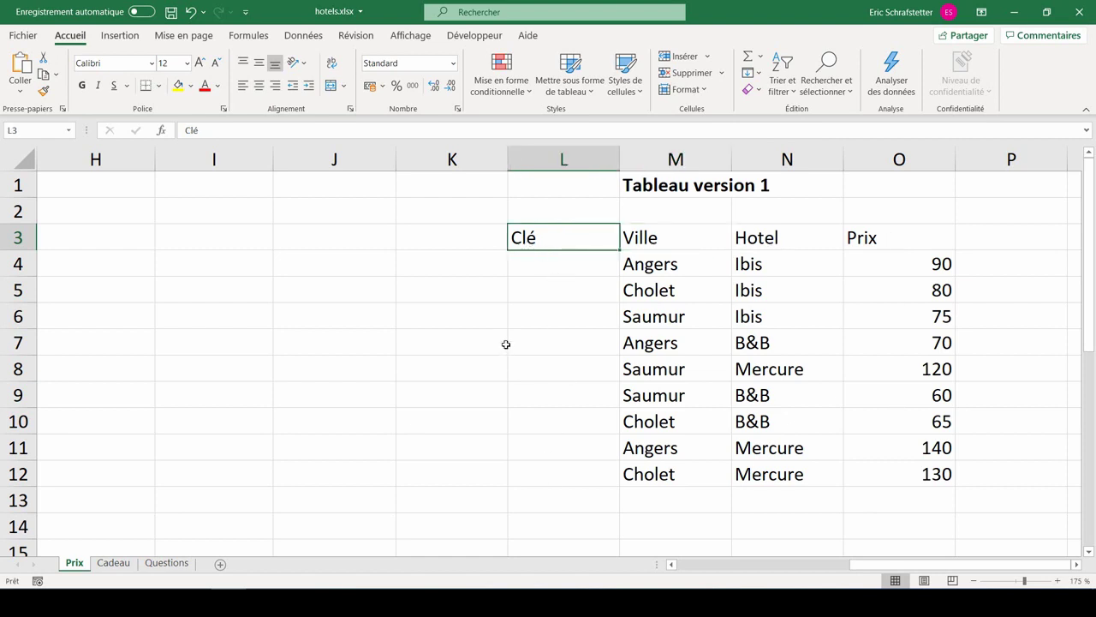
pyautogui.scroll(-2, 506, 344)
pyautogui.scroll(-2, 516, 337)
pyautogui.hscroll(1, 516, 337)
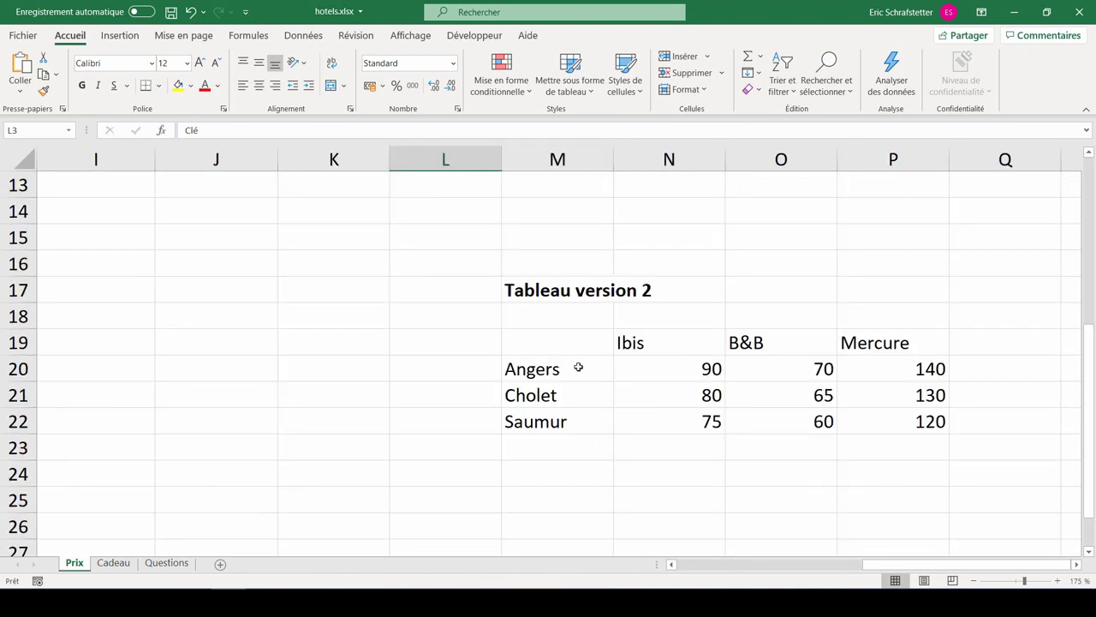
pyautogui.moveTo(579, 367); pyautogui.dragTo(582, 426)
pyautogui.click(706, 337)
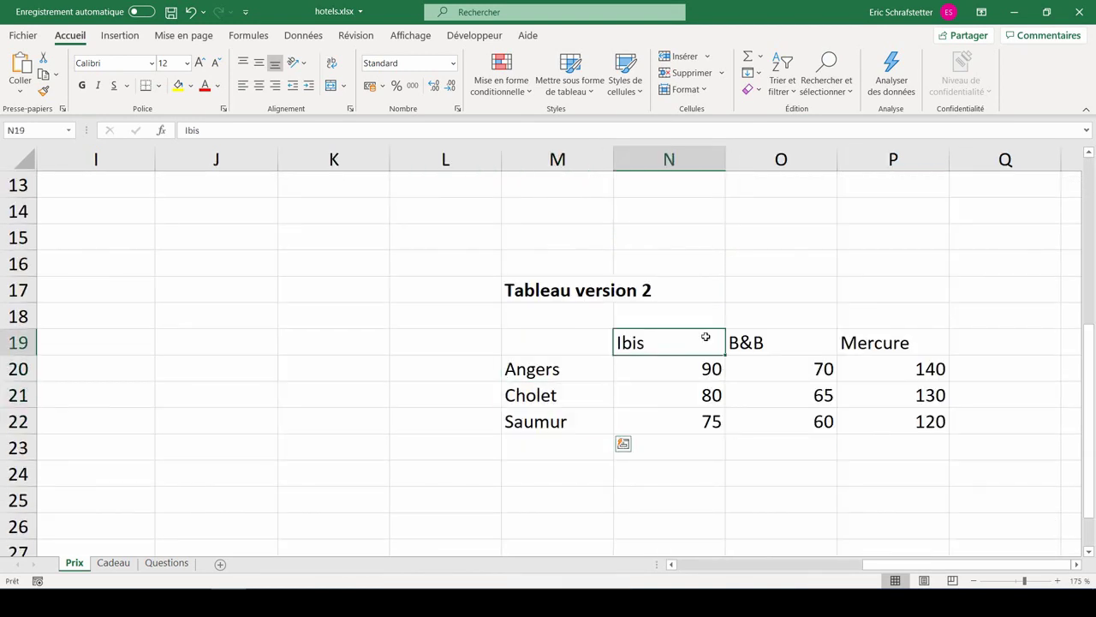
pyautogui.moveTo(706, 337); pyautogui.dragTo(862, 338)
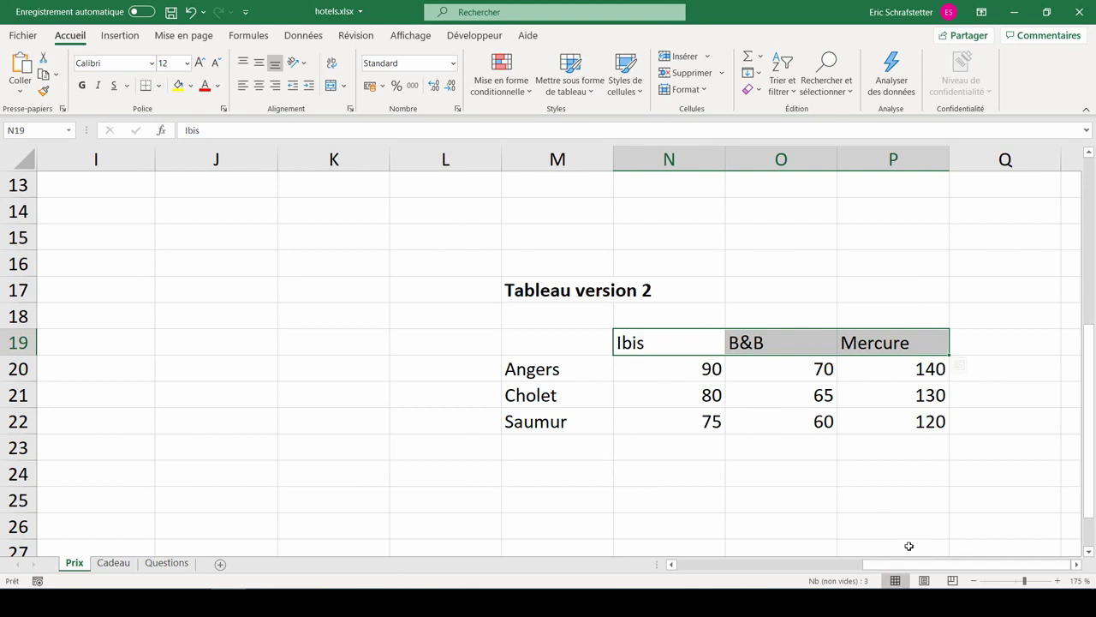
pyautogui.hotkey('ctrl', 'pagedown')
pyautogui.hotkey('ctrl', 'pagedown')
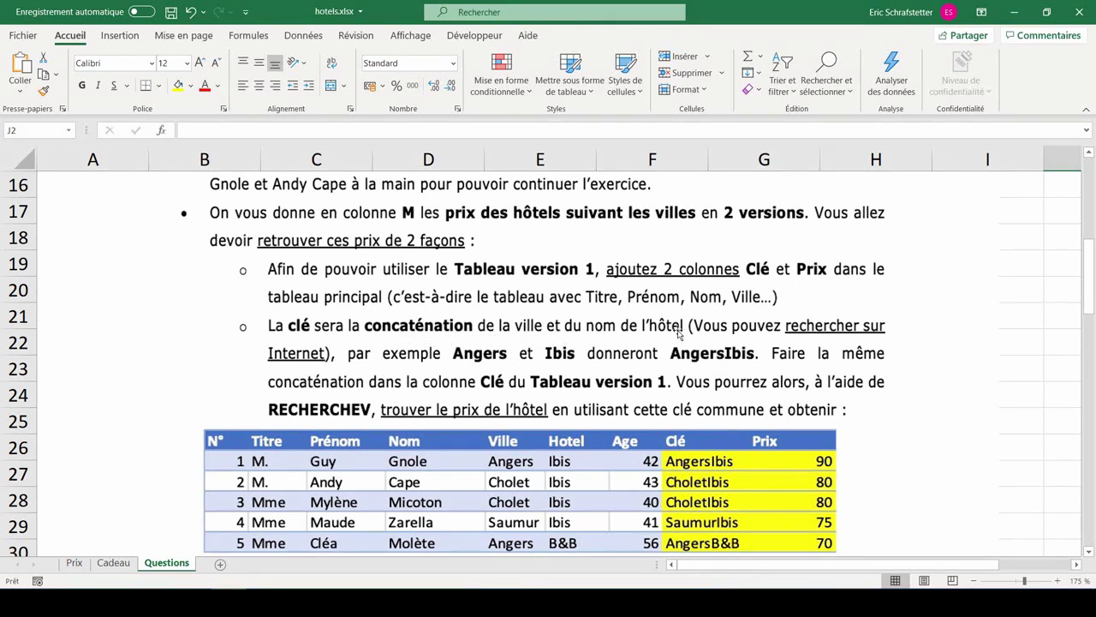
pyautogui.scroll(-1, 523, 394)
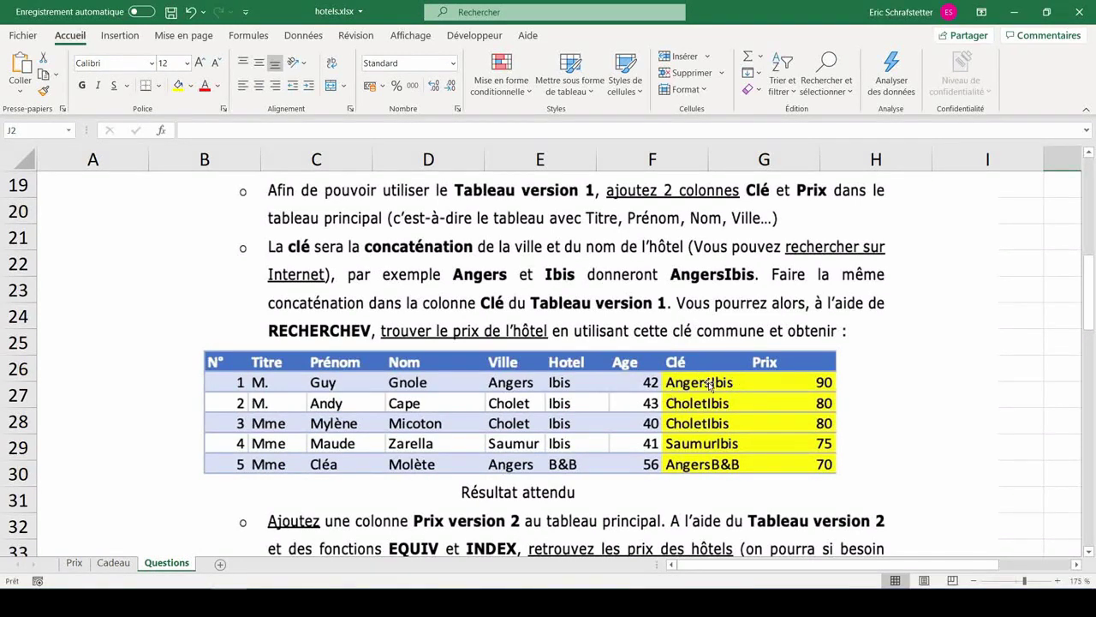
pyautogui.hotkey('ctrl', 'pageup')
pyautogui.hotkey('ctrl', 'pageup')
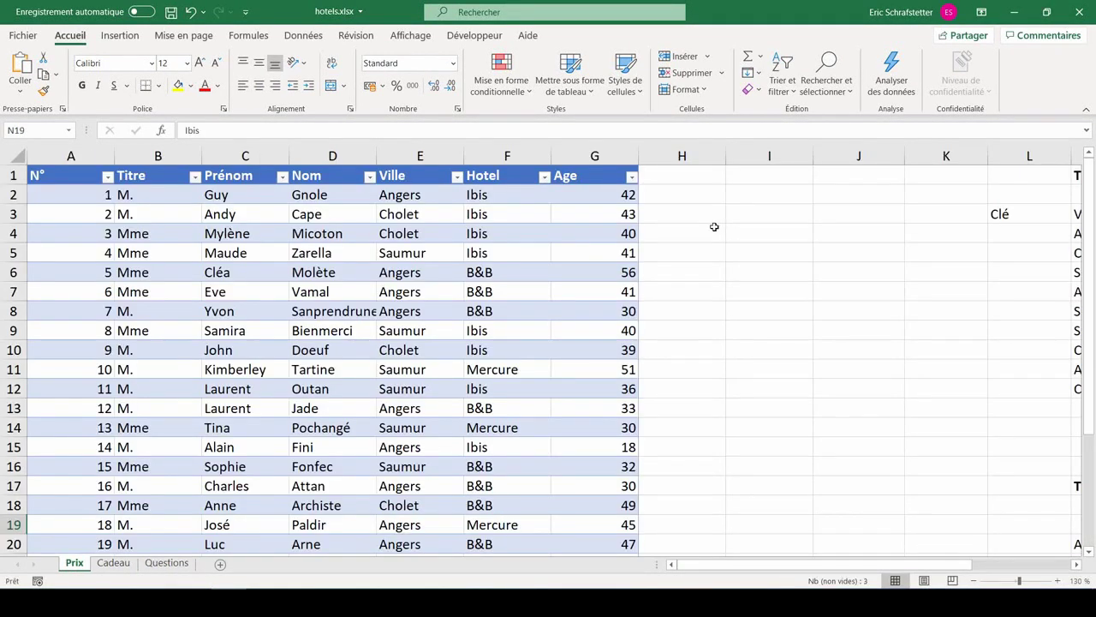
# Step: Add a Clé header in H1, extending the guest table
pyautogui.click(691, 174)
pyautogui.write('Clé')
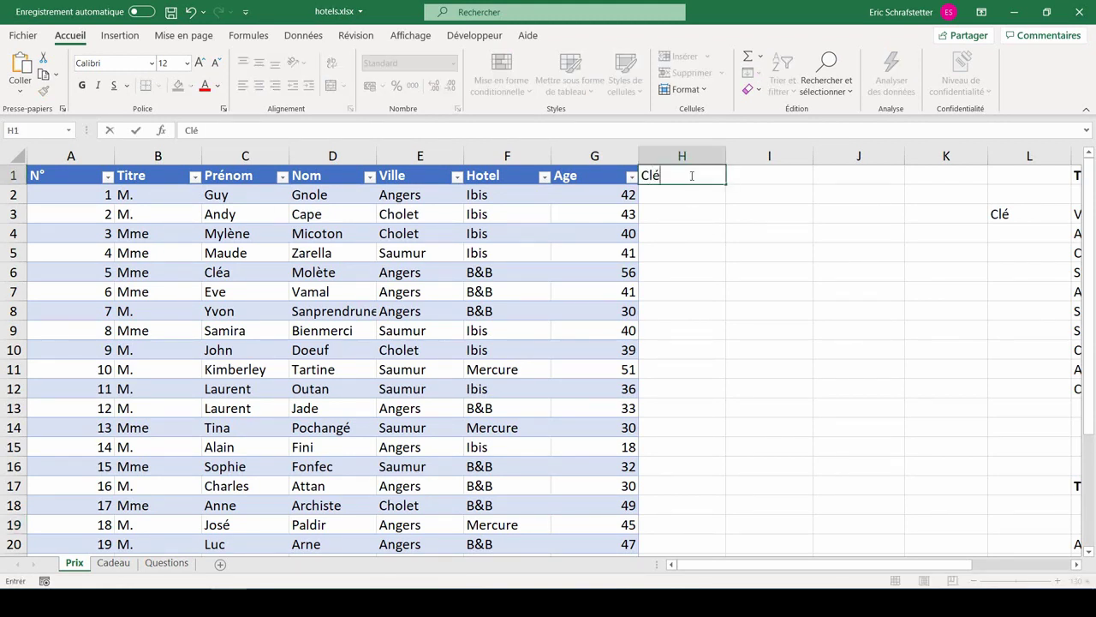
pyautogui.press('Return')
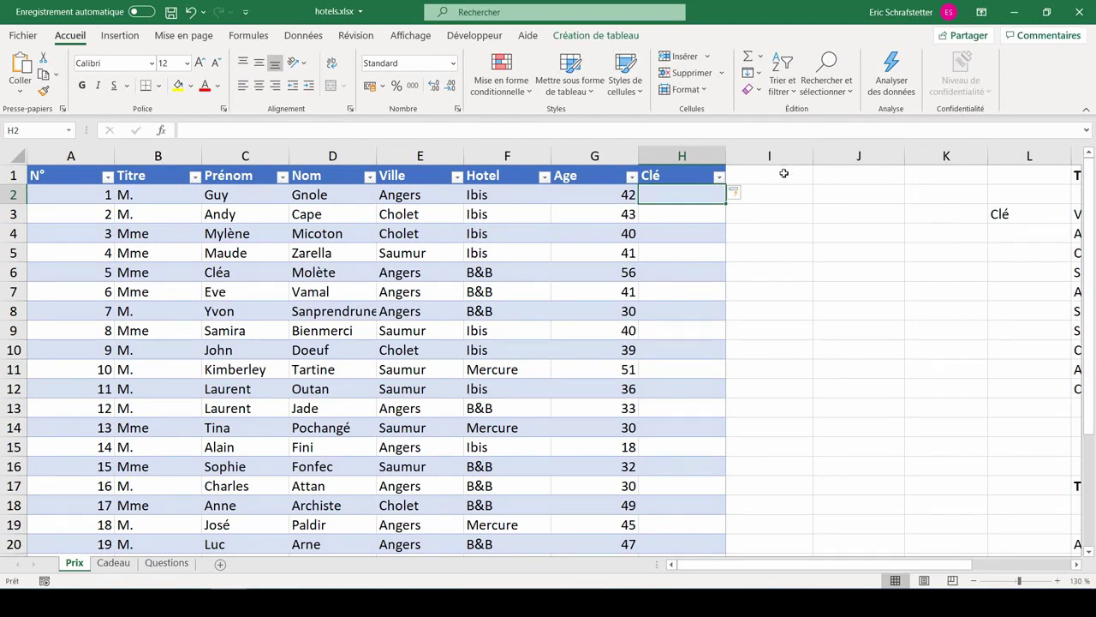
# Step: Insert a table column right of Clé and name its header Prix
pyautogui.rightClick(681, 198)
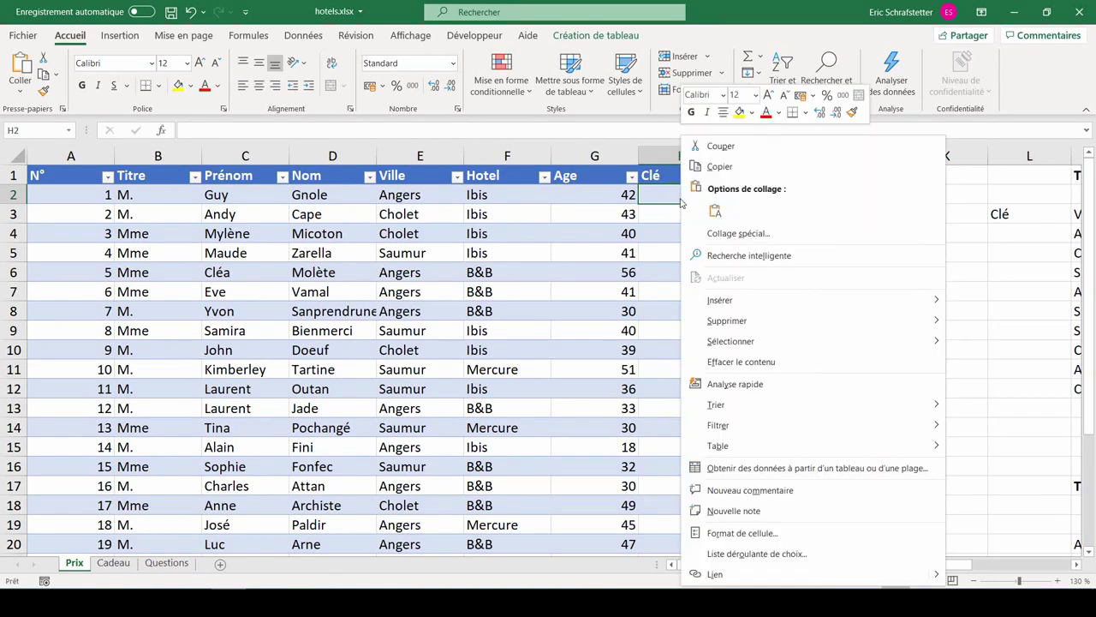
pyautogui.moveTo(722, 302)
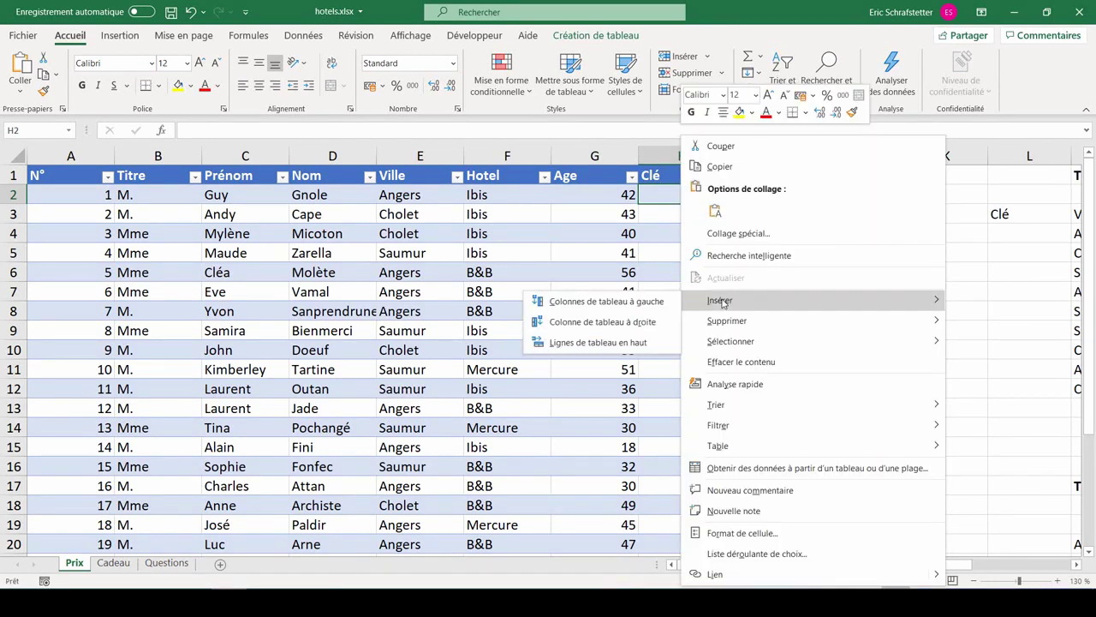
pyautogui.click(629, 334)
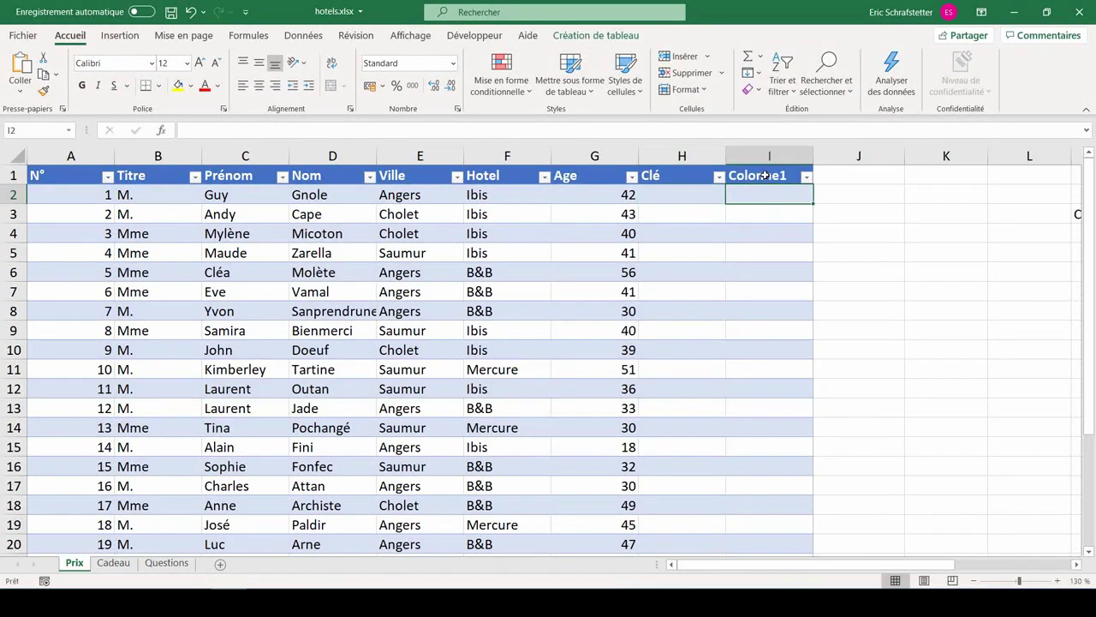
pyautogui.click(765, 175)
pyautogui.write('Prix')
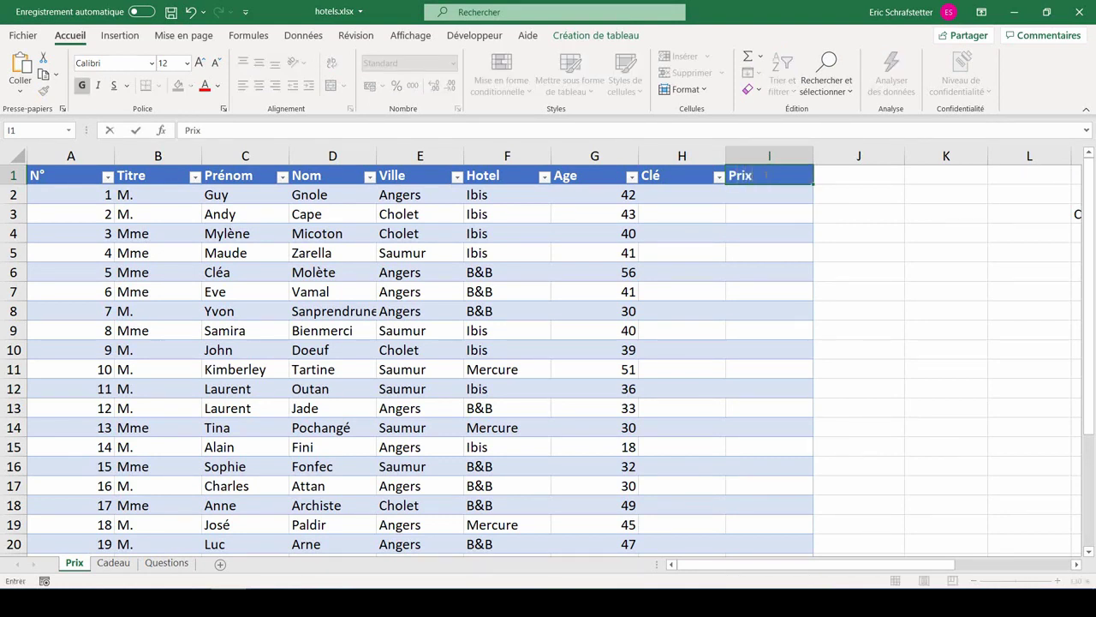
pyautogui.moveTo(765, 253); pyautogui.dragTo(765, 233)
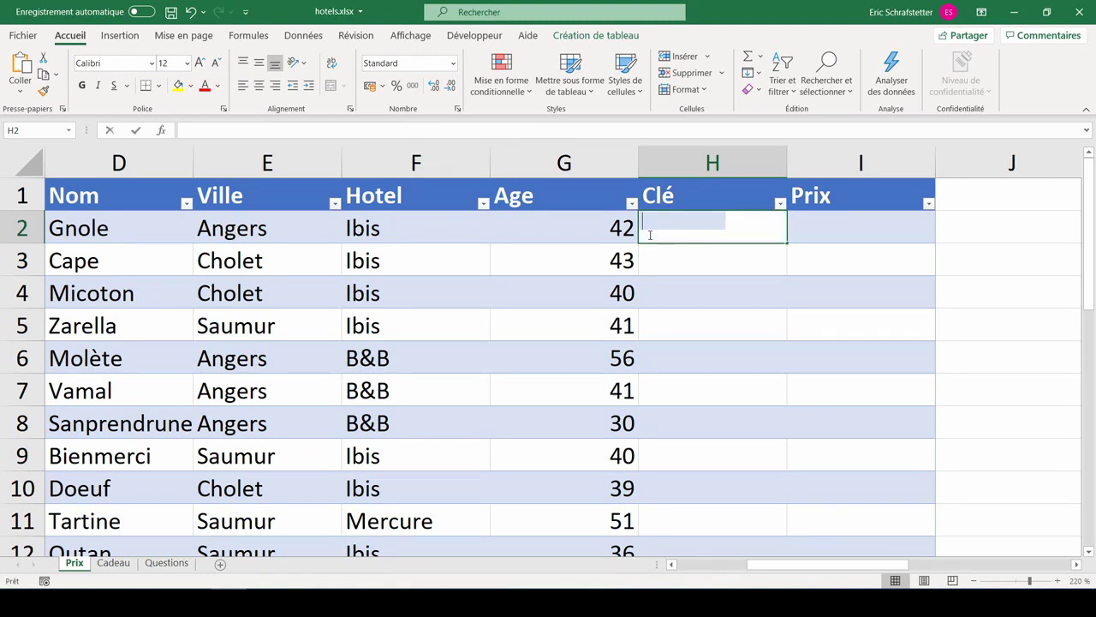
pyautogui.write('=conca')
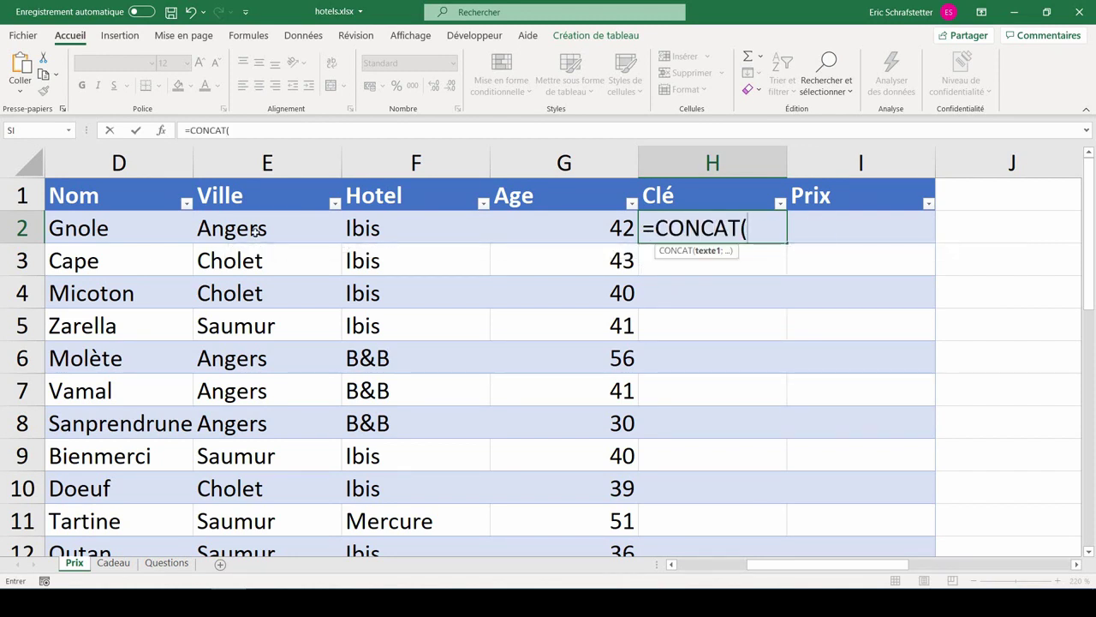
pyautogui.moveTo(254, 231); pyautogui.dragTo(404, 234)
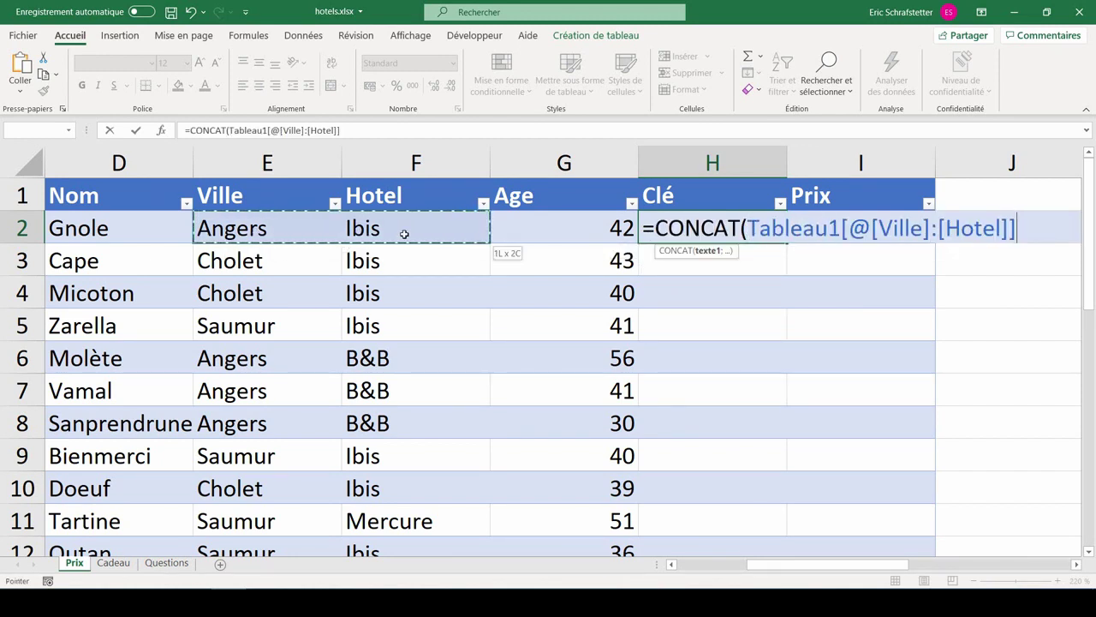
pyautogui.write(')')
pyautogui.press('Return')
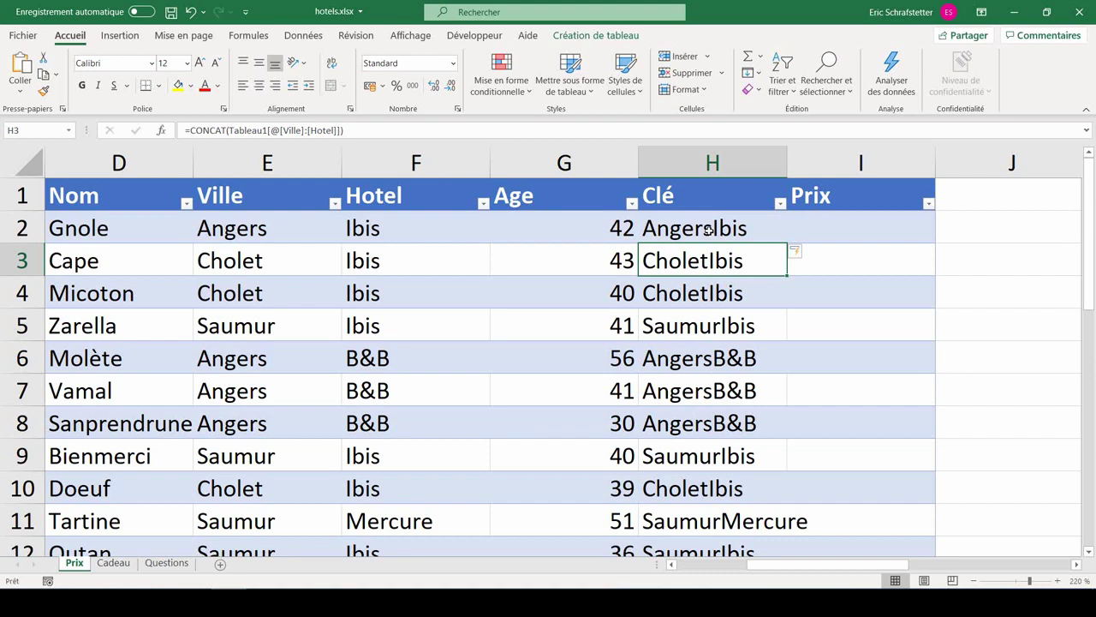
pyautogui.click(707, 230)
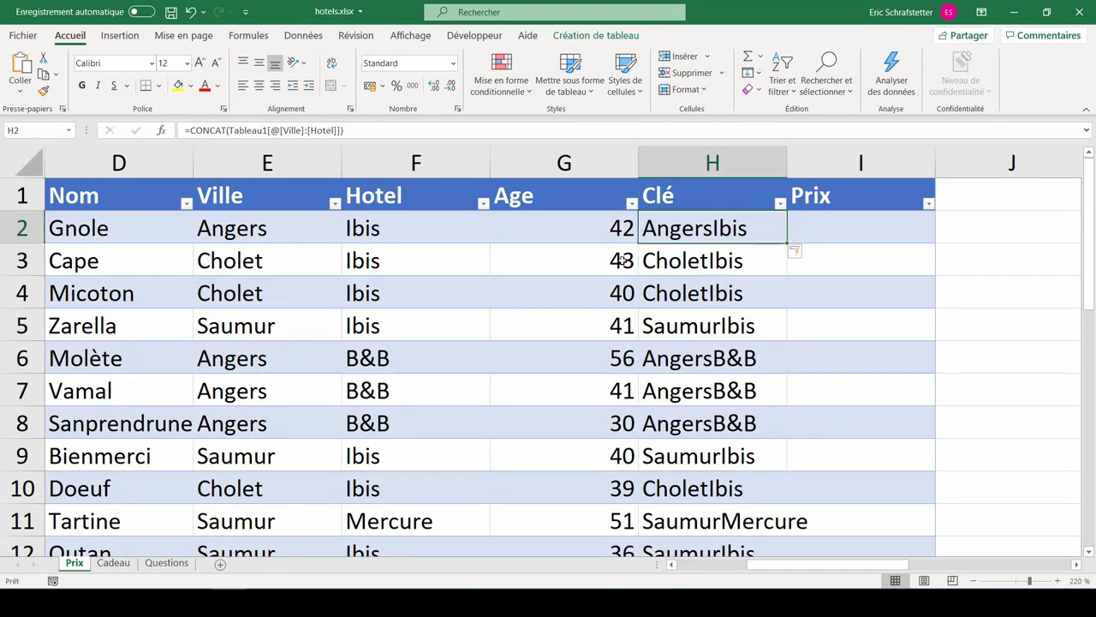
pyautogui.hotkey('ctrl', 'z')
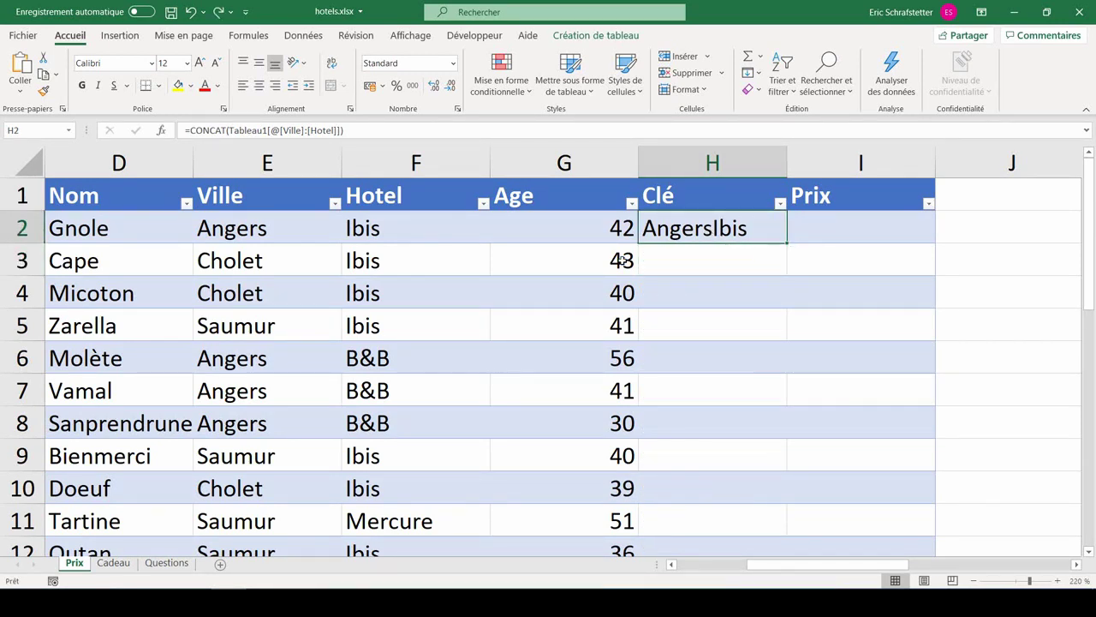
pyautogui.press('Delete')
pyautogui.write('=')
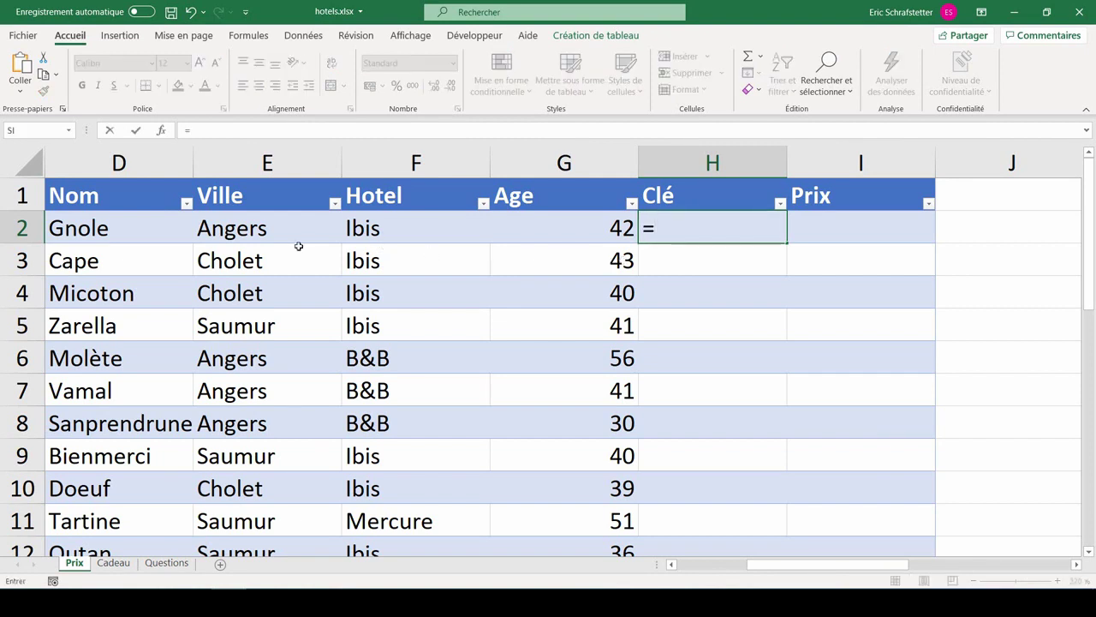
pyautogui.click(286, 232)
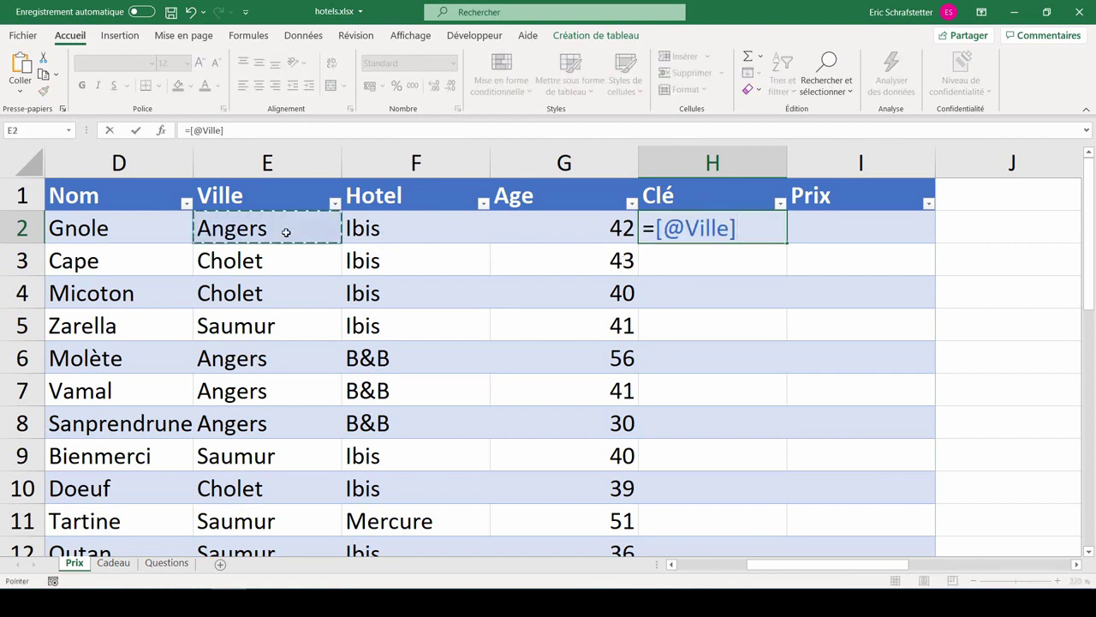
pyautogui.write('&')
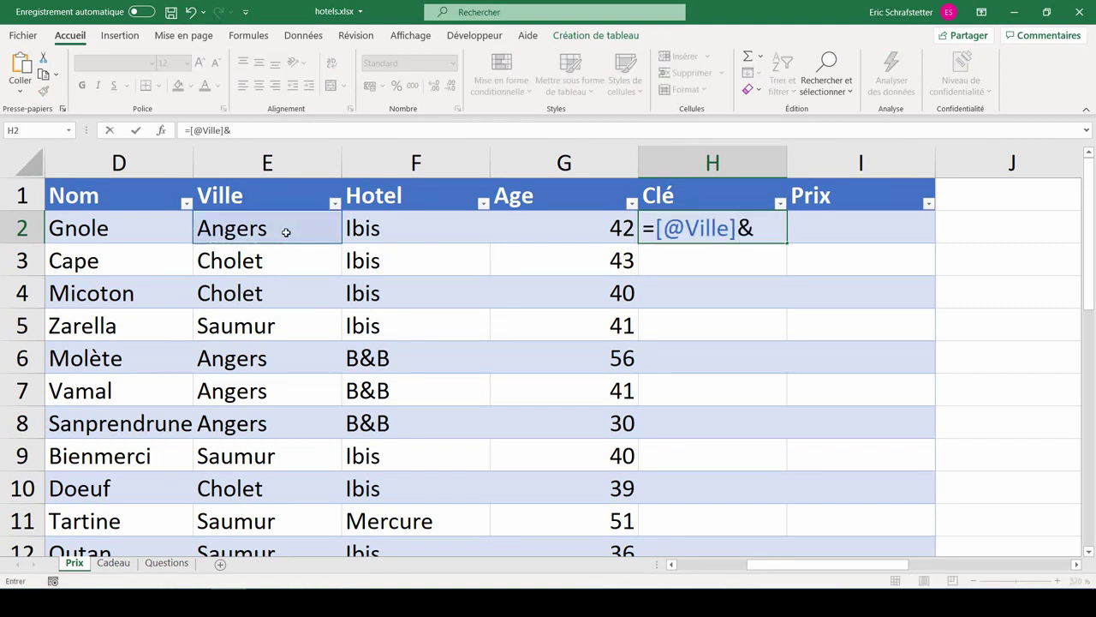
pyautogui.click(377, 232)
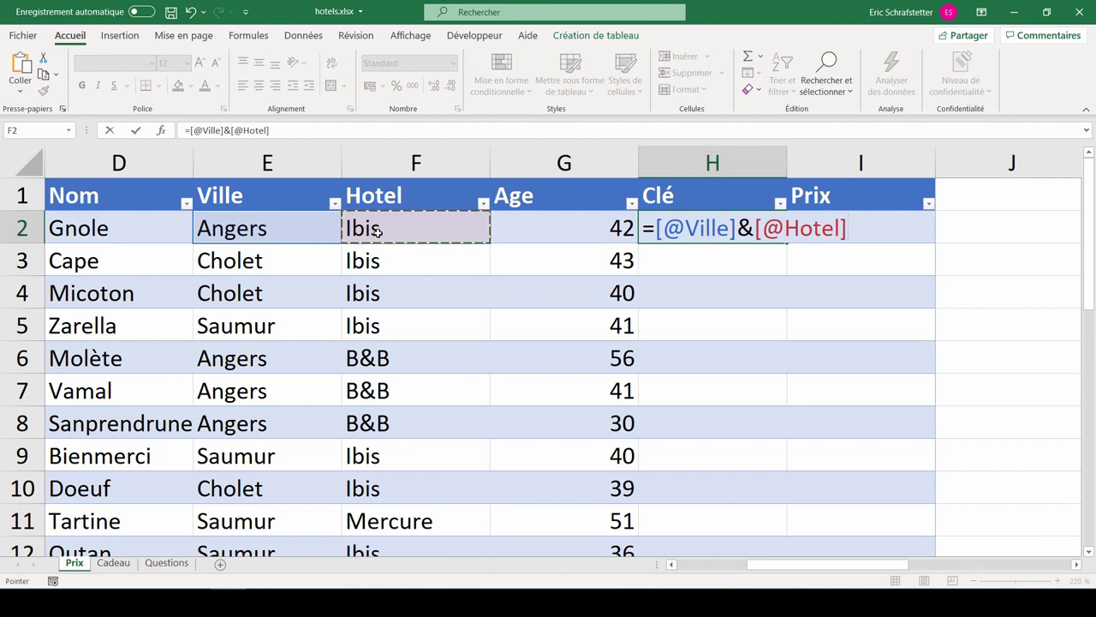
pyautogui.press('Return')
# Step: Enter =N4&O4 in M4 of Tableau version 1 and copy it down to M12
pyautogui.hotkey('ctrl', 'pagedown')
pyautogui.hotkey('ctrl', 'pagedown')
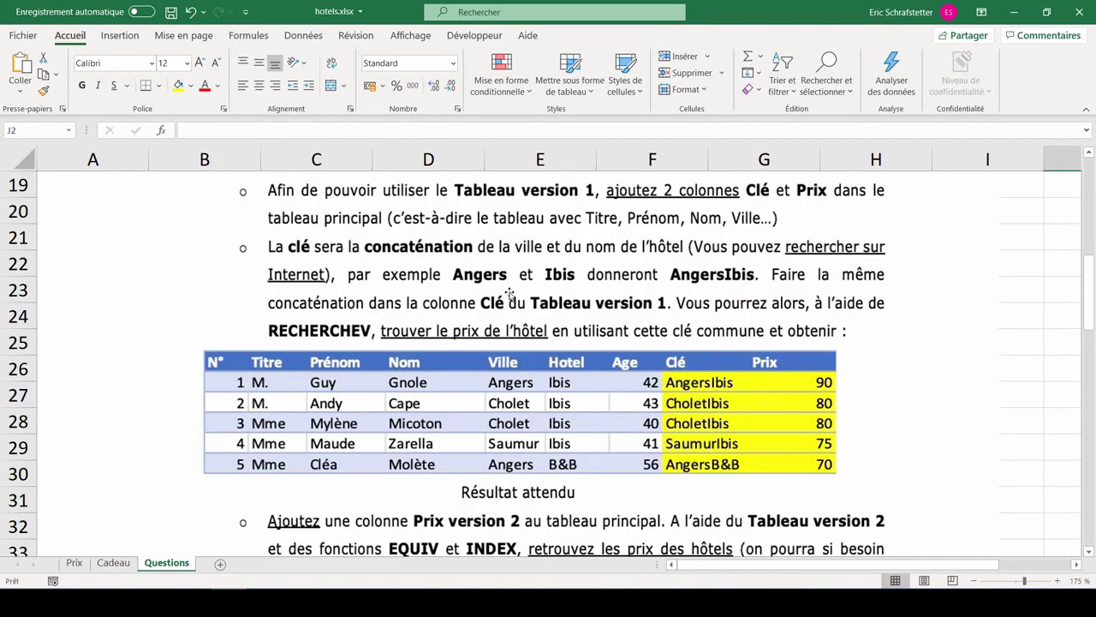
pyautogui.click(75, 564)
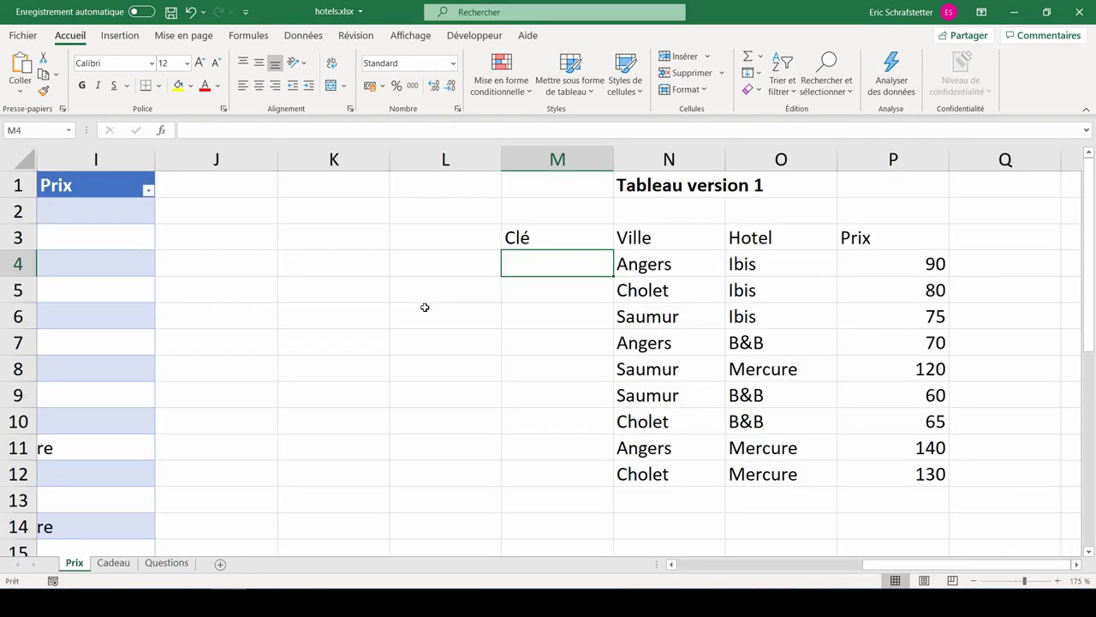
pyautogui.write('=')
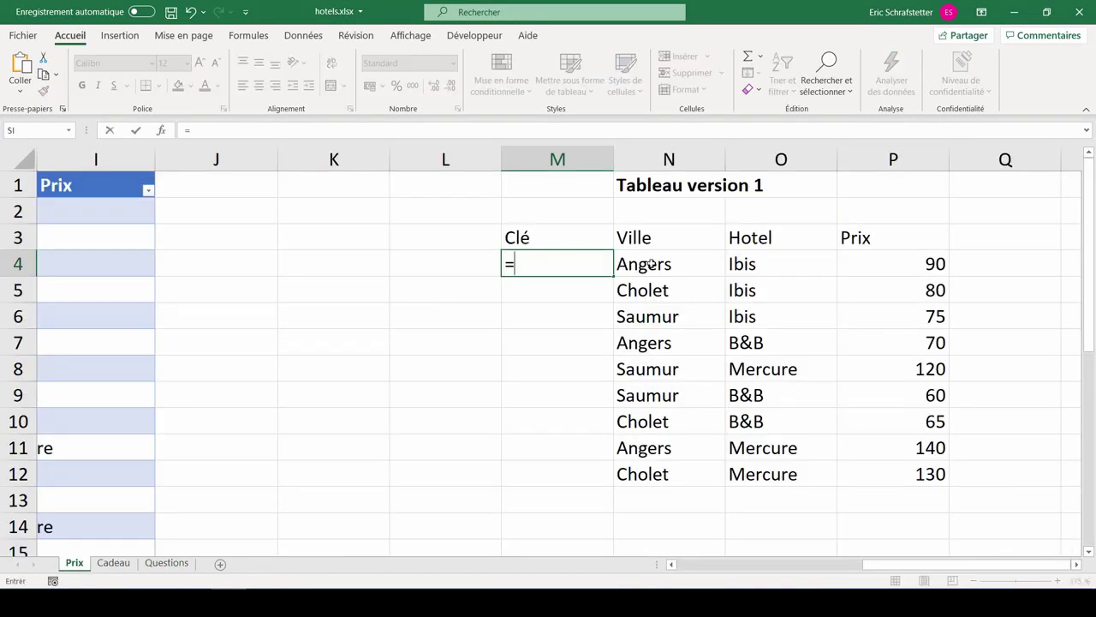
pyautogui.click(651, 265)
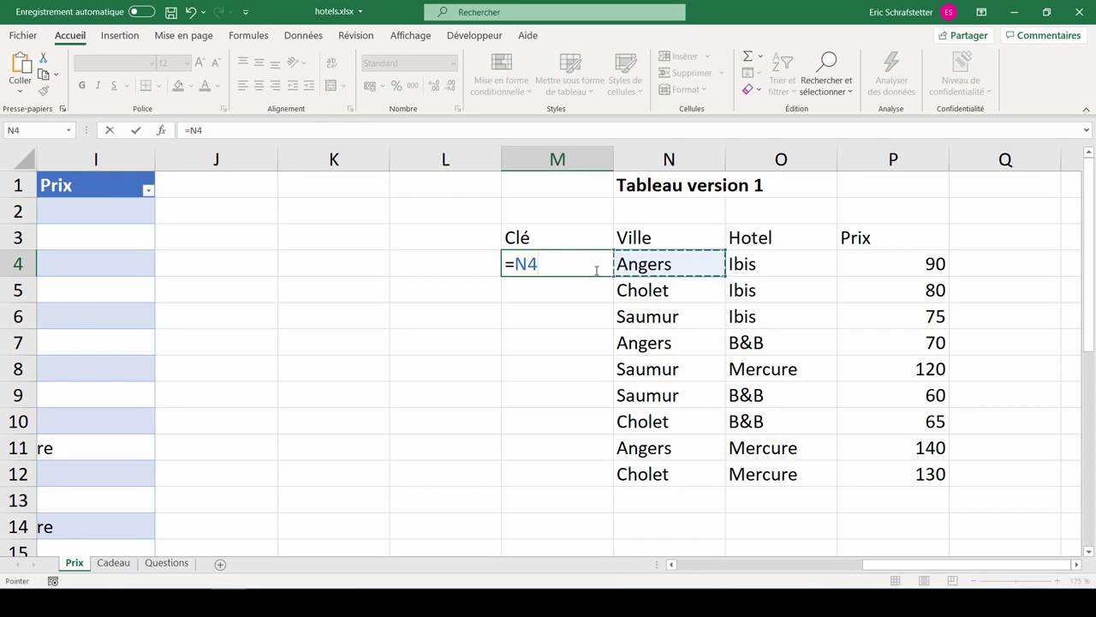
pyautogui.write('&')
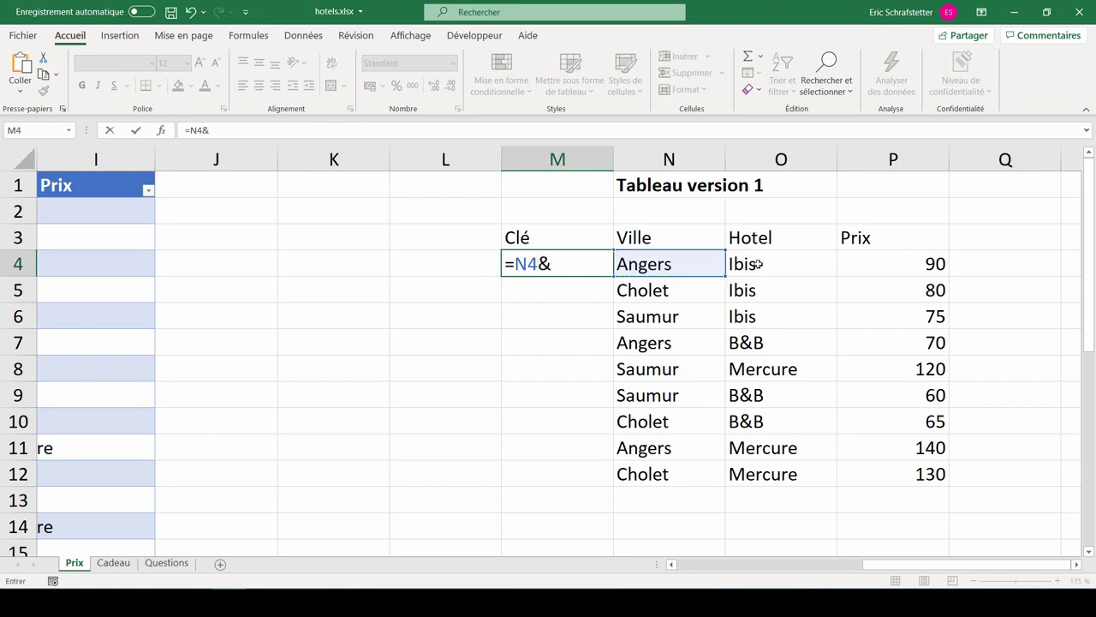
pyautogui.click(765, 265)
pyautogui.press('Return')
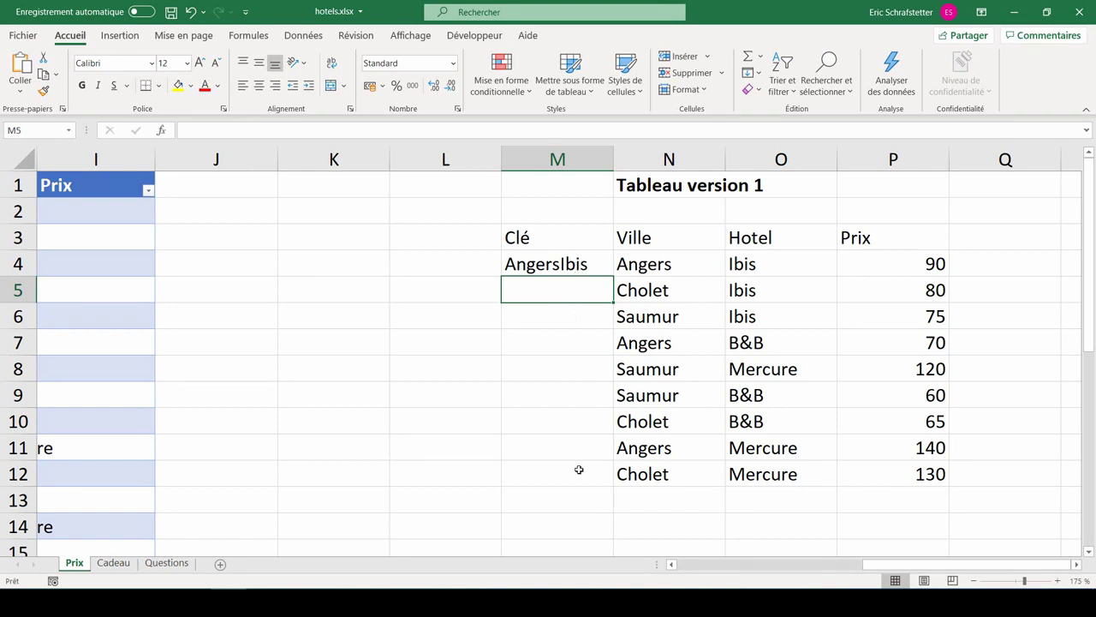
pyautogui.click(589, 267)
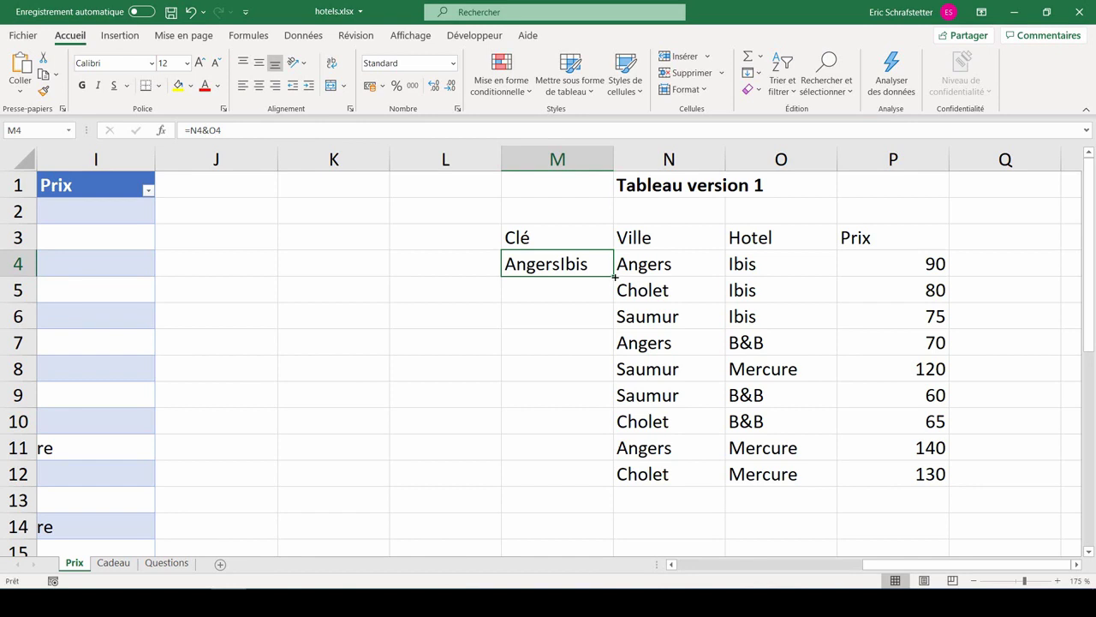
pyautogui.doubleClick(615, 276)
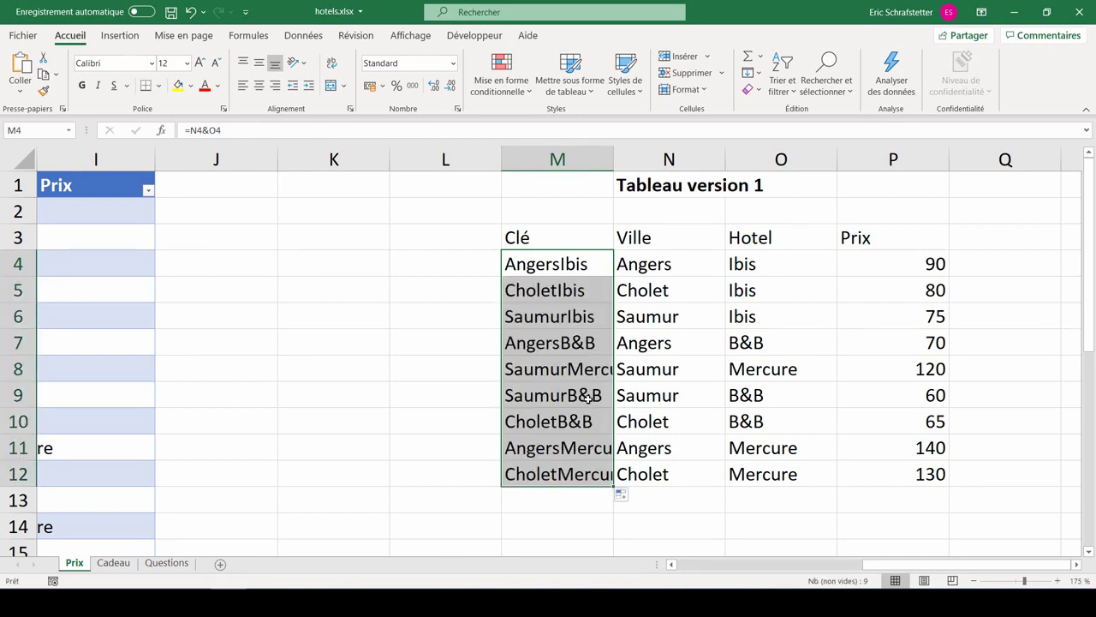
pyautogui.hotkey('ctrl', 'pagedown')
pyautogui.hotkey('ctrl', 'pagedown')
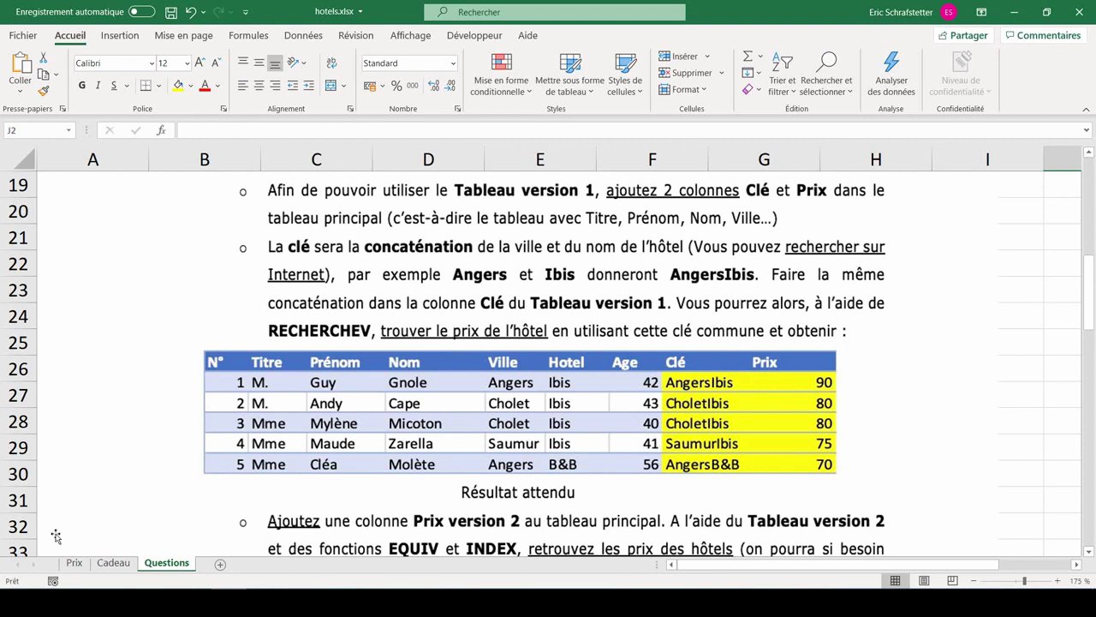
pyautogui.click(74, 562)
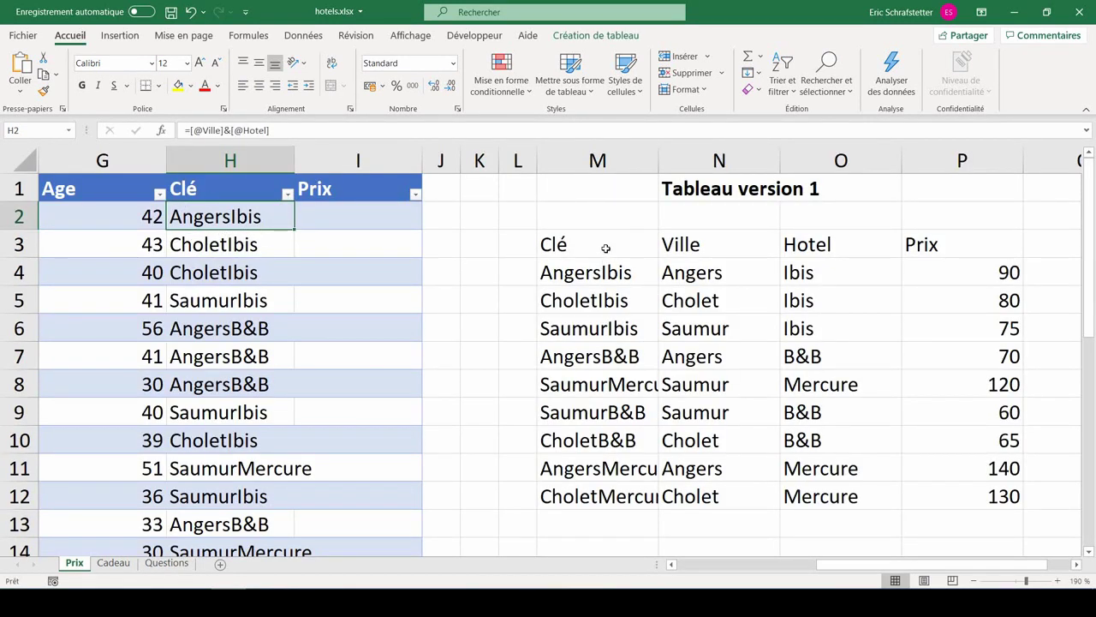
pyautogui.moveTo(604, 247)
pyautogui.mouseDown()
pyautogui.moveTo(920, 449)
pyautogui.moveTo(935, 502)
pyautogui.mouseUp()
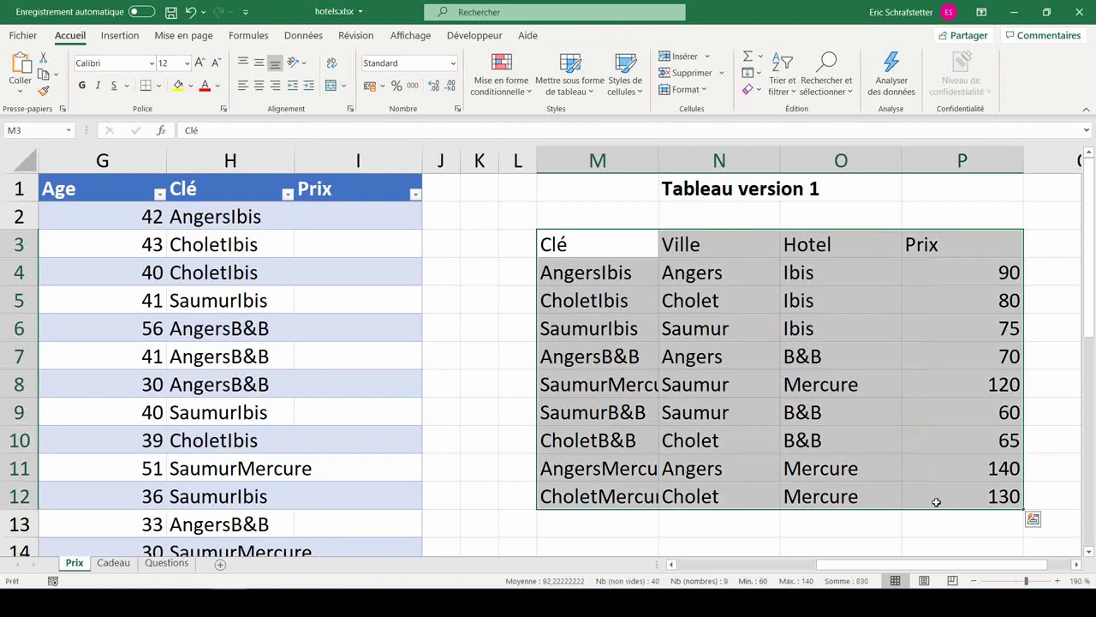
pyautogui.click(610, 274)
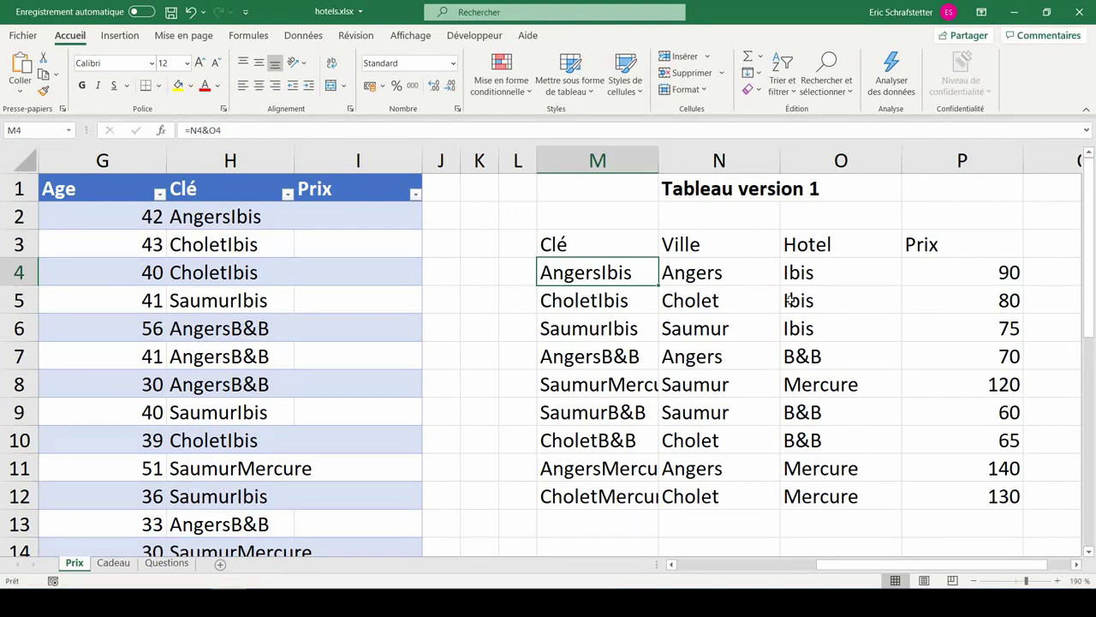
pyautogui.click(301, 219)
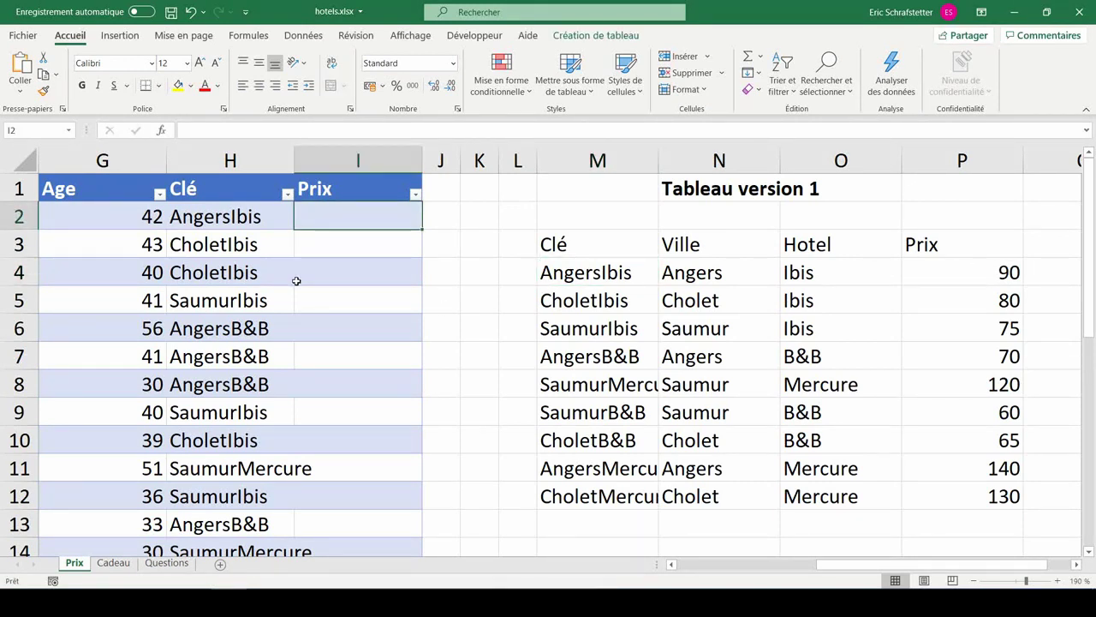
pyautogui.write('=rec')
pyautogui.press('Down')
pyautogui.press('Down')
pyautogui.press('Tab')
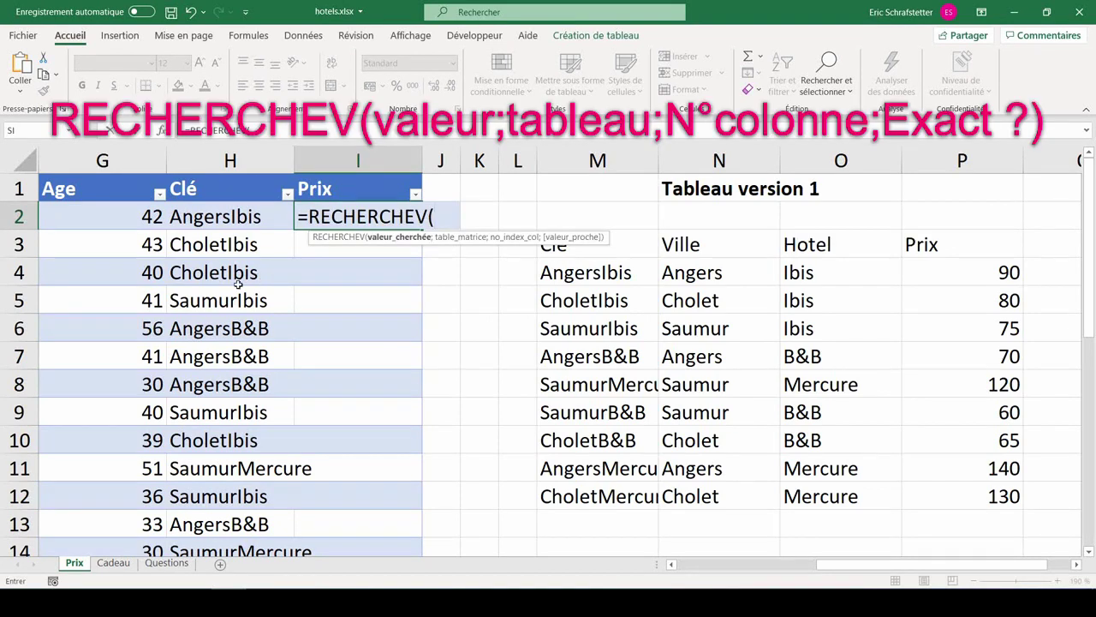
pyautogui.click(223, 218)
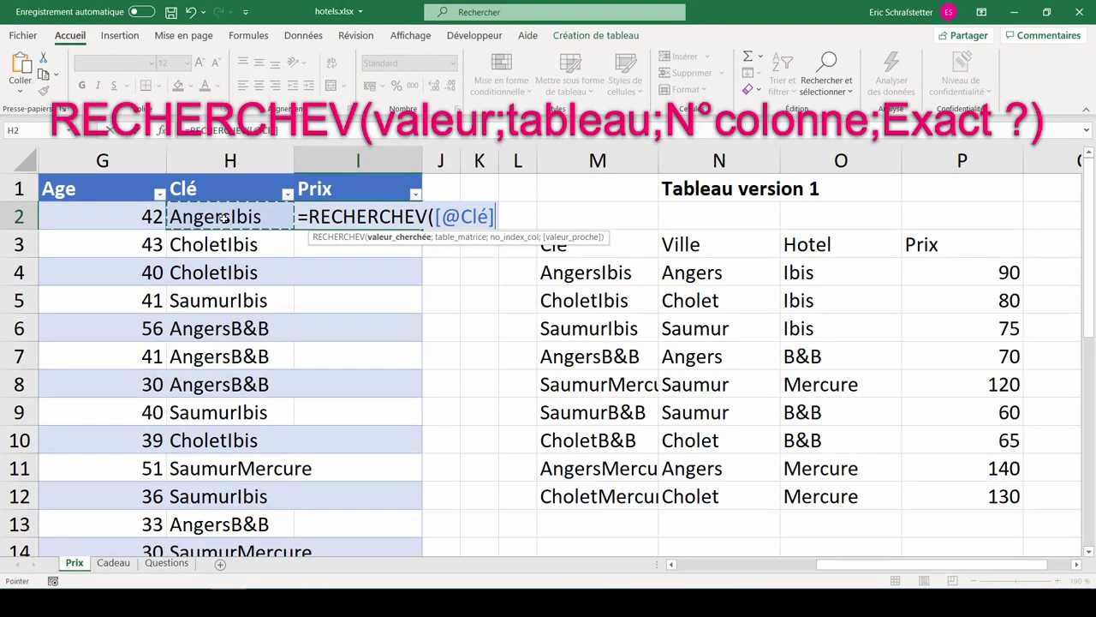
pyautogui.write(';')
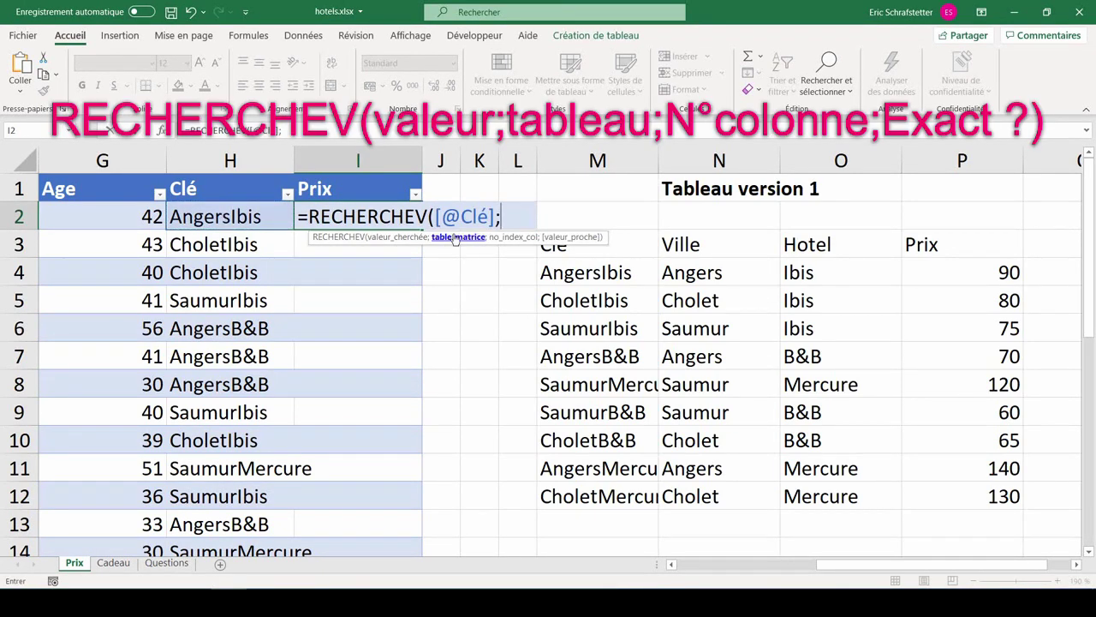
pyautogui.moveTo(977, 502); pyautogui.dragTo(638, 249)
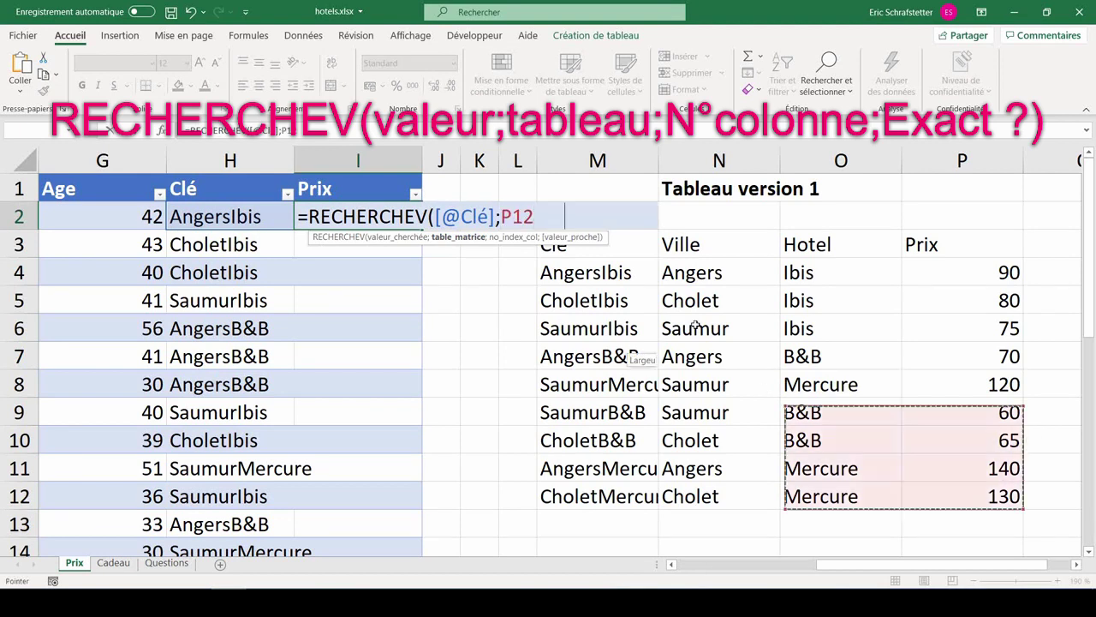
pyautogui.write(';')
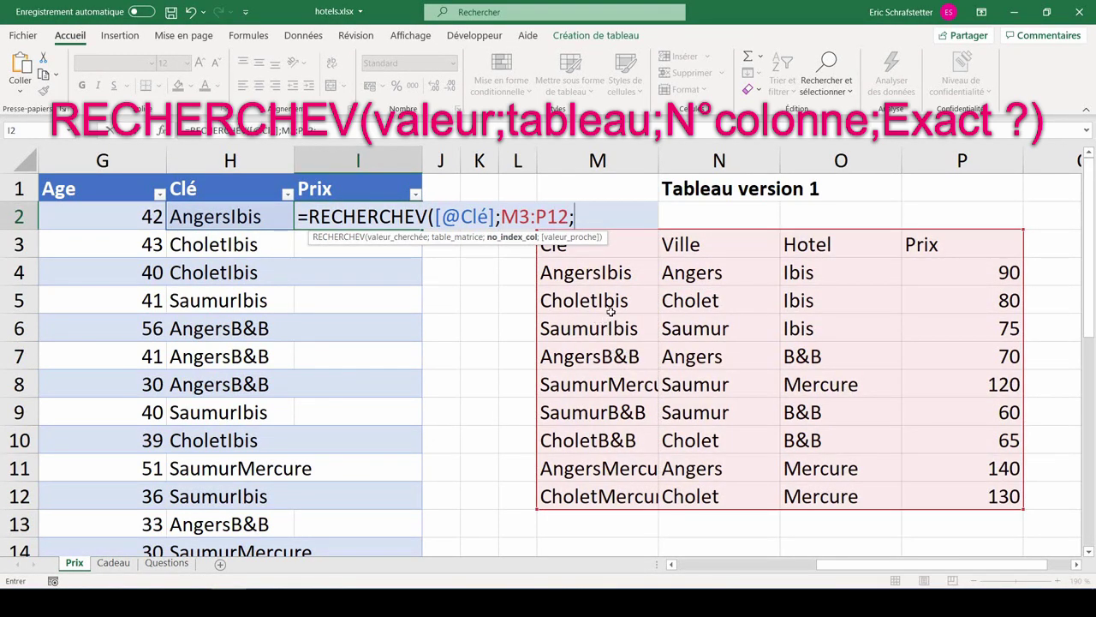
pyautogui.click(801, 370)
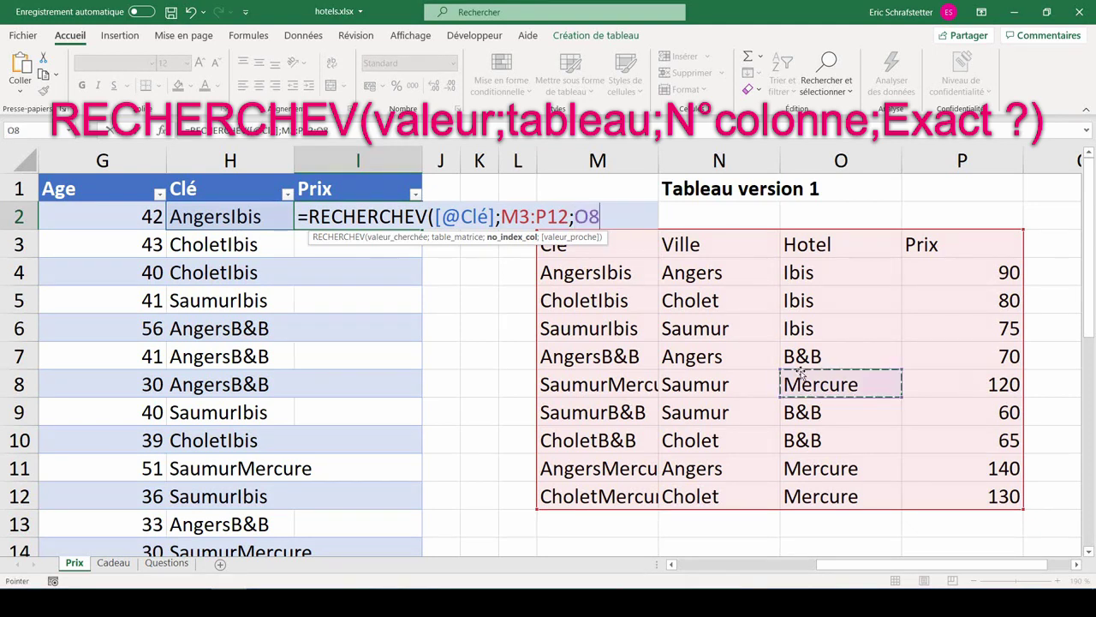
pyautogui.press('BackSpace')
pyautogui.press('BackSpace')
pyautogui.write('4;')
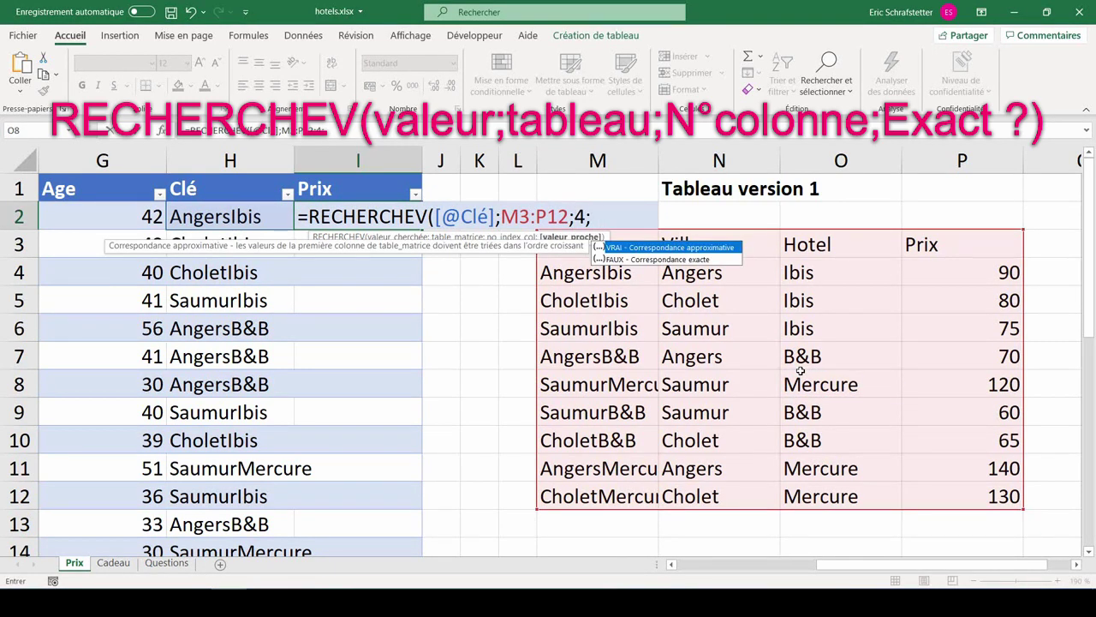
pyautogui.write('0')
pyautogui.write(')')
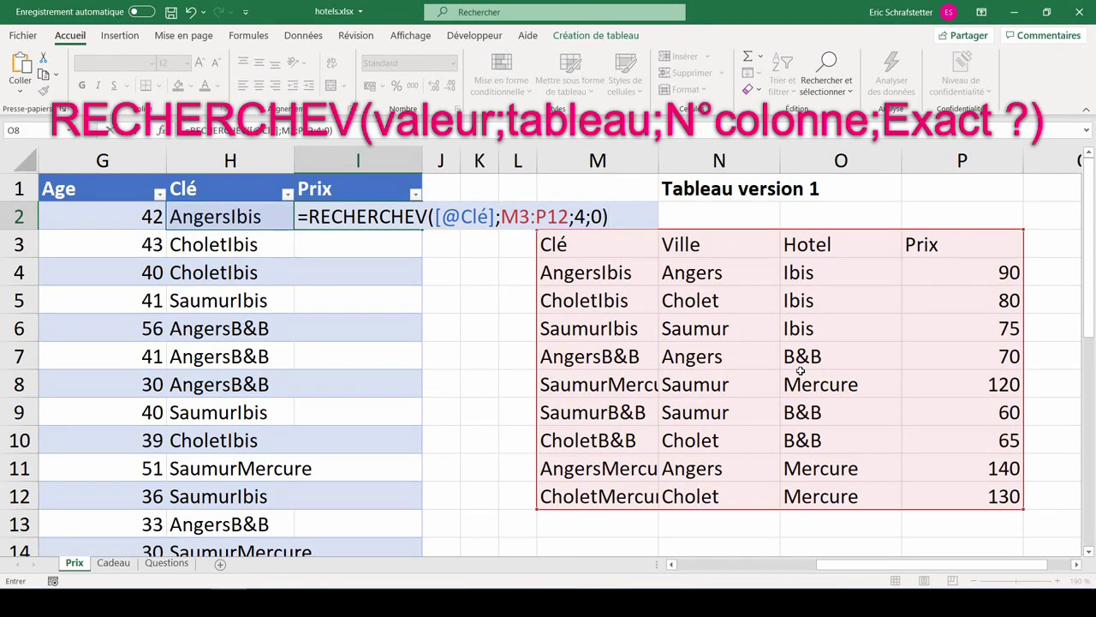
pyautogui.hotkey('ctrl', 'Return')
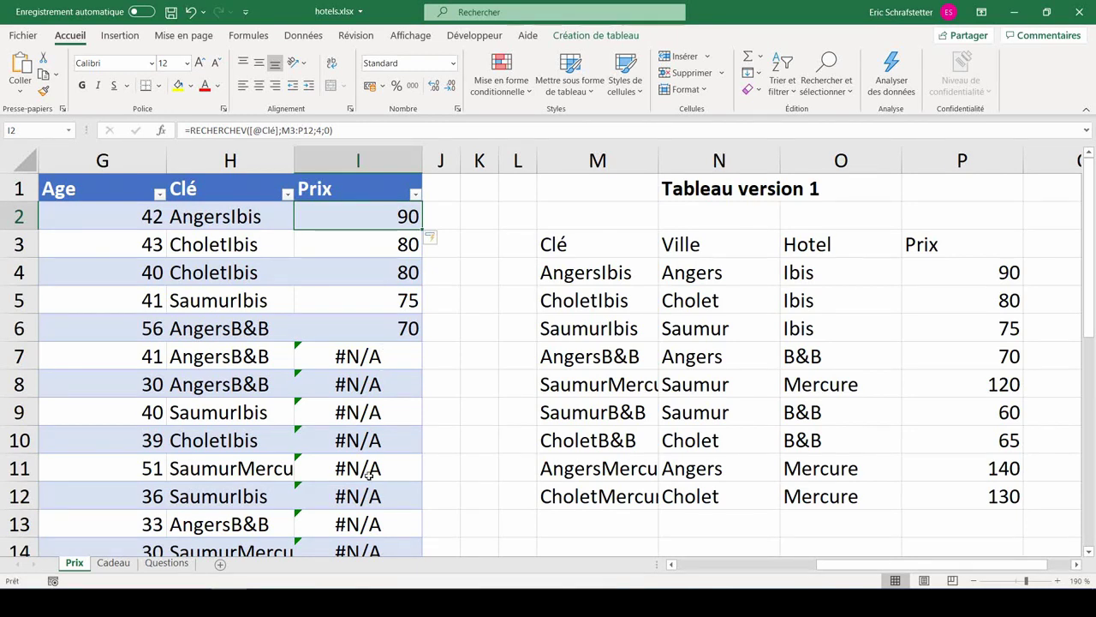
pyautogui.click(376, 301)
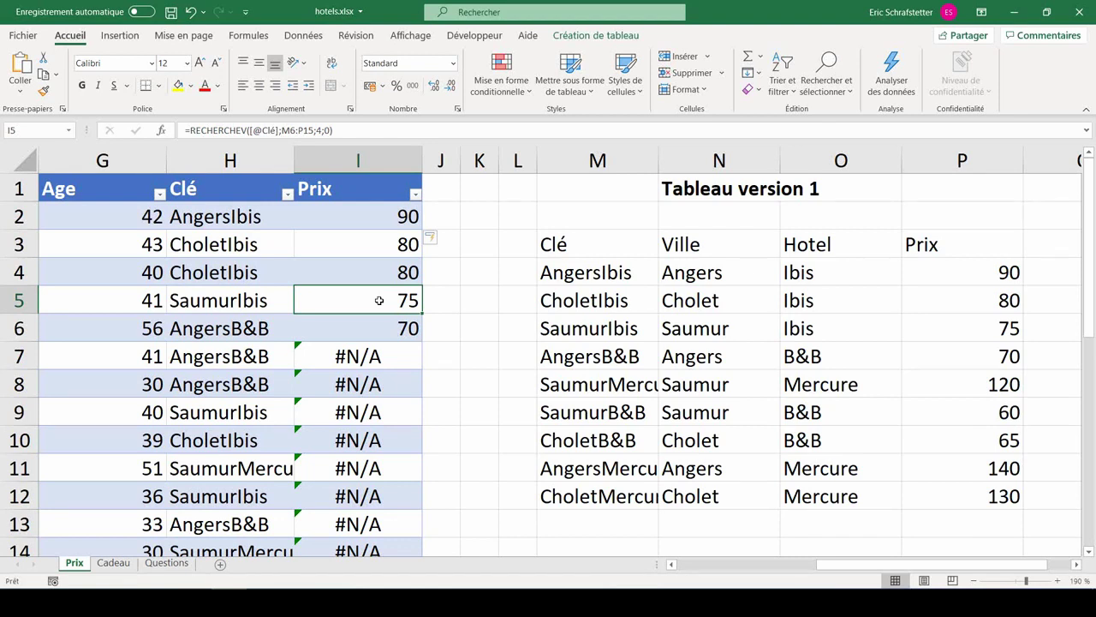
# Step: Check row 5's shifted M6:P15 lookup range, then select Tableau version 1 as M3:P12
pyautogui.doubleClick(380, 300)
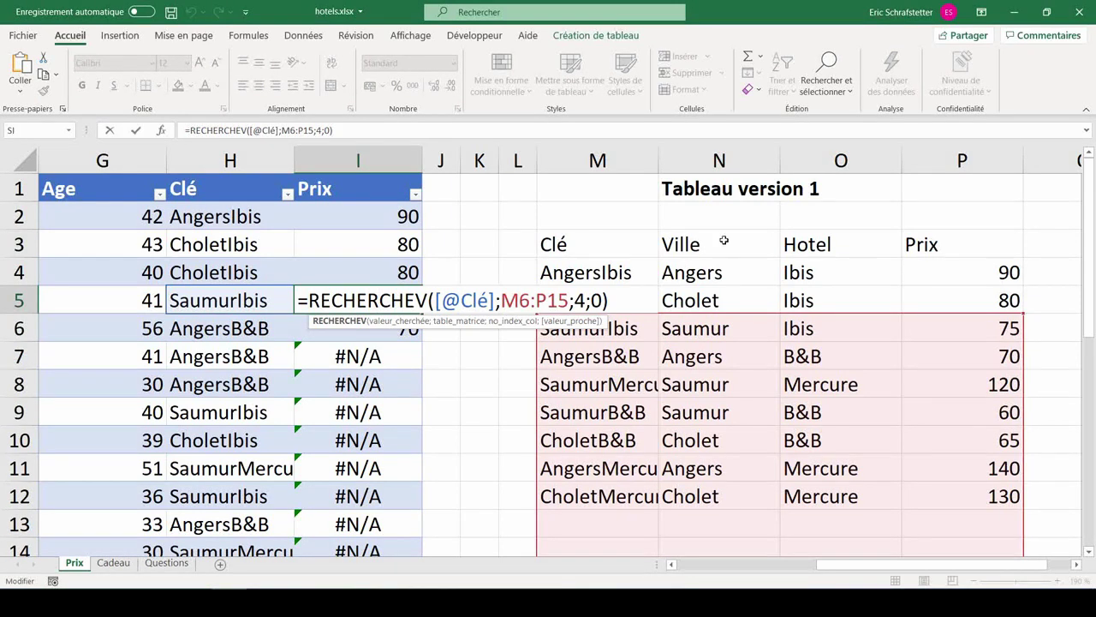
pyautogui.hotkey('ctrl', 'Return')
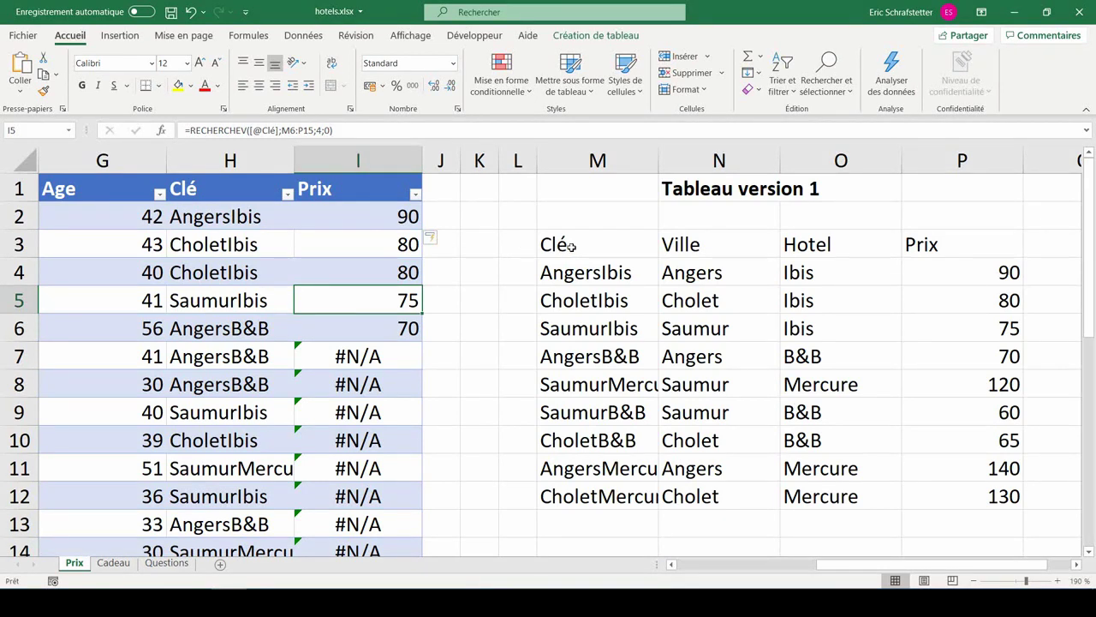
pyautogui.moveTo(569, 246); pyautogui.dragTo(945, 486)
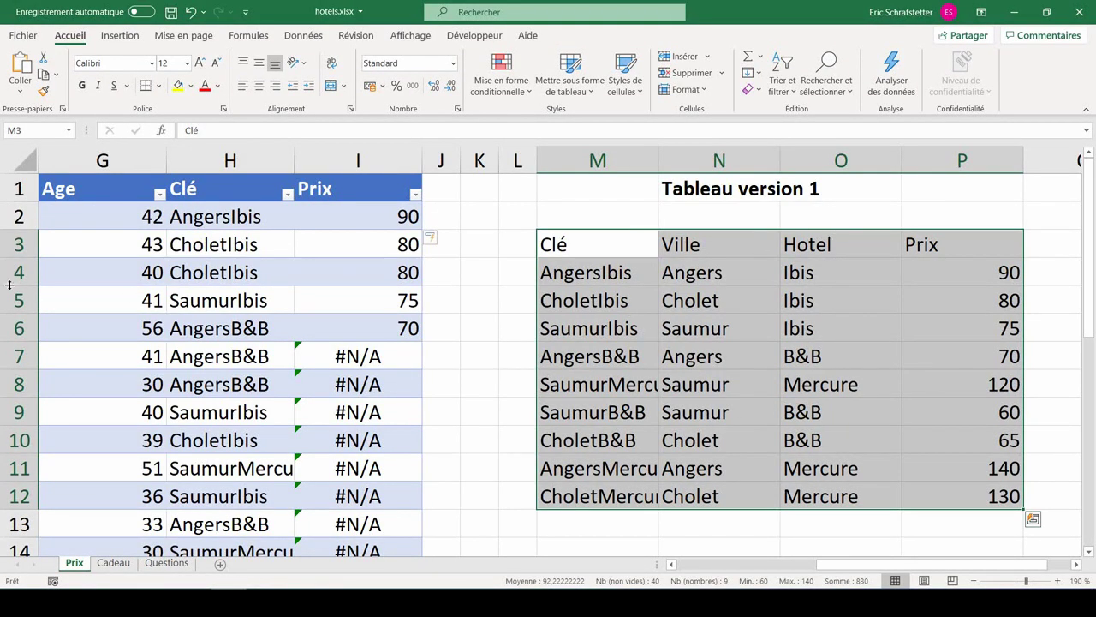
# Step: Name the selected range M3:P12 prixHotels in the Name Box
pyautogui.click(39, 129)
pyautogui.write('prixHotels')
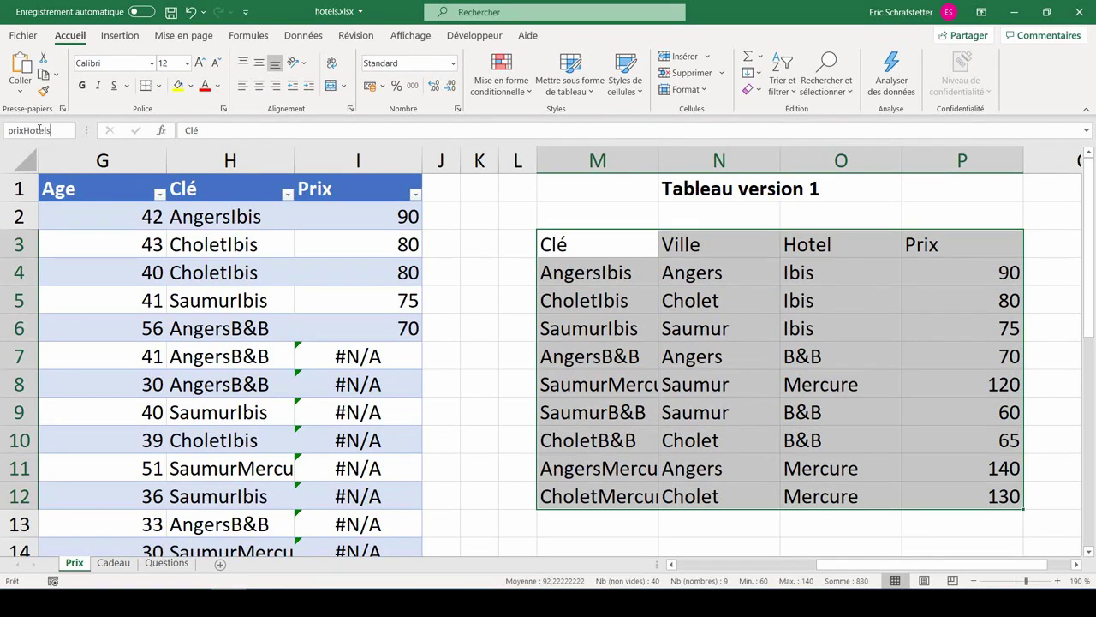
pyautogui.press('Return')
# Step: Replace M3:P12 with prixHotels in the Prix formula so every row gets a price
pyautogui.doubleClick(353, 225)
pyautogui.moveTo(569, 217); pyautogui.dragTo(500, 217)
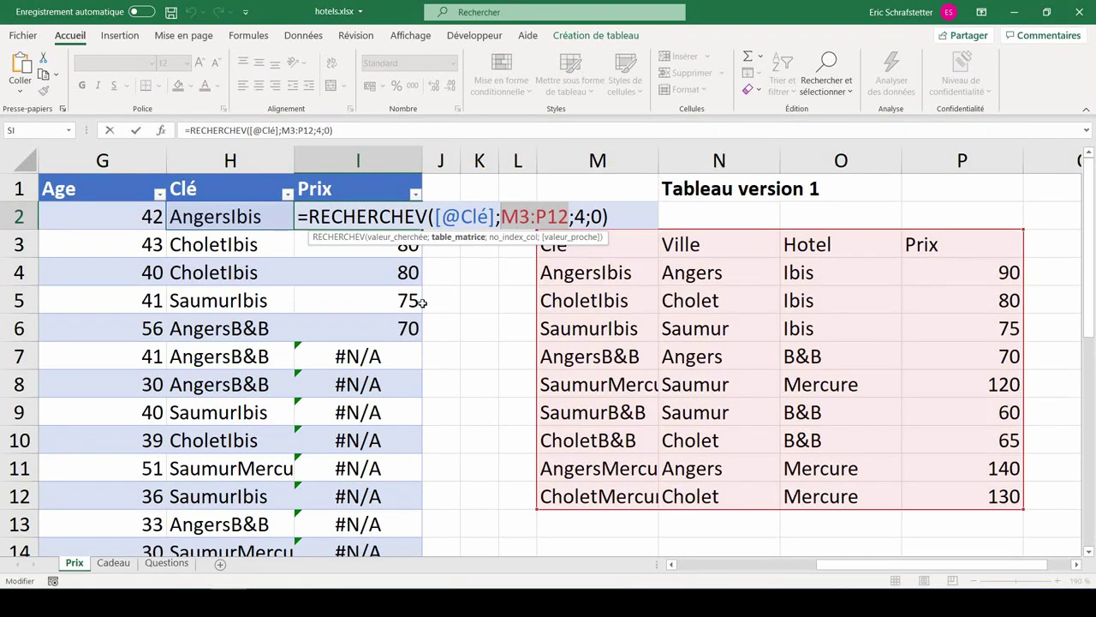
pyautogui.write('prixH')
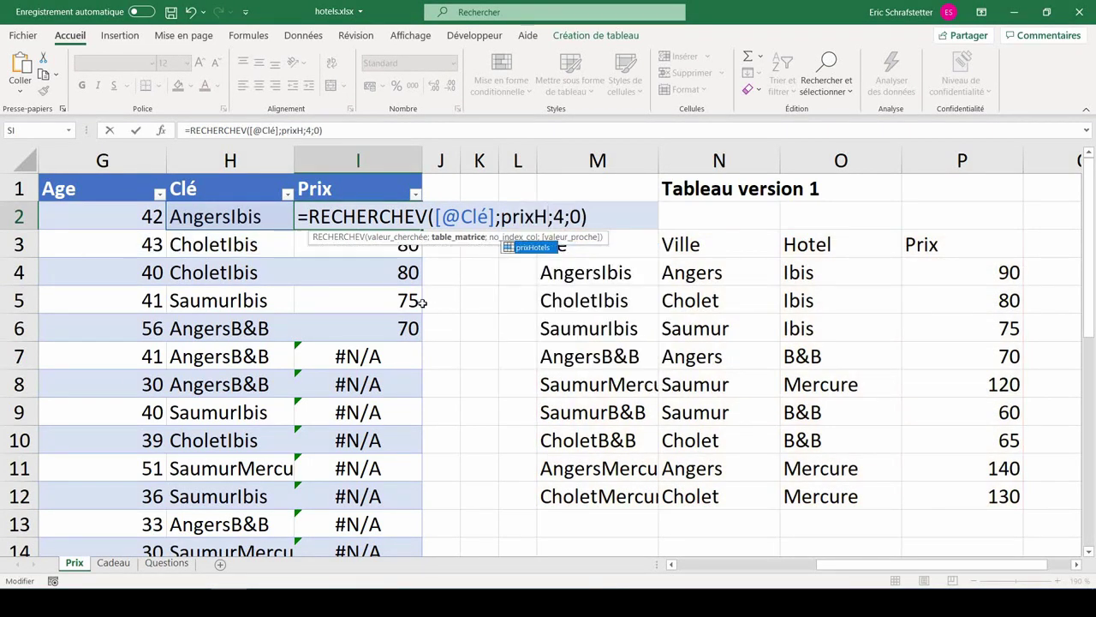
pyautogui.press('Tab')
pyautogui.click(639, 216)
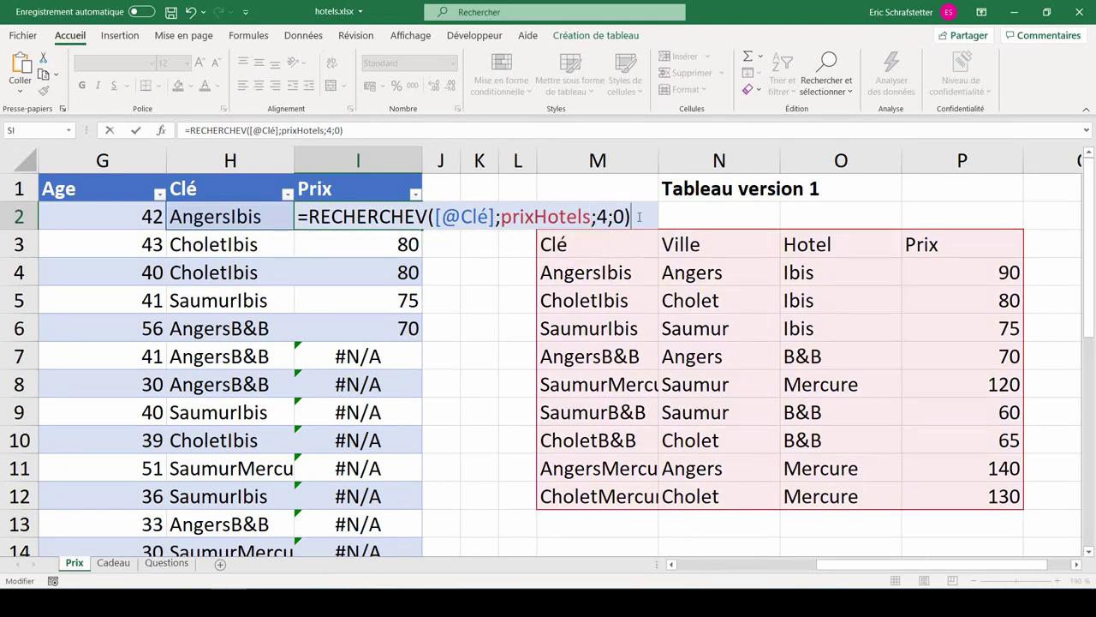
pyautogui.press('Return')
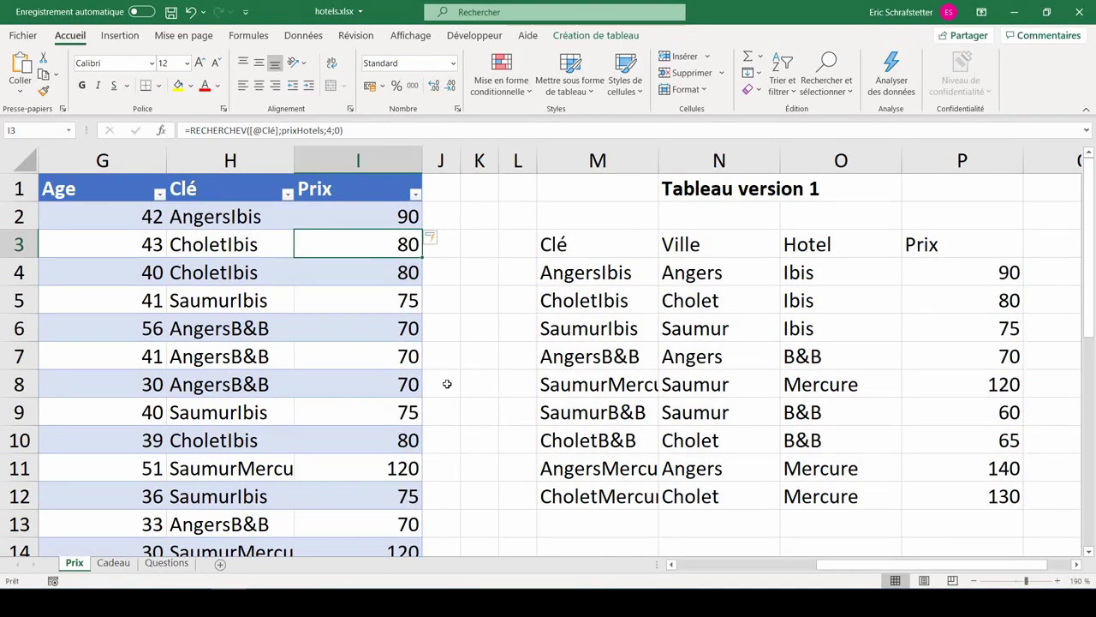
pyautogui.hotkey('ctrl', 'pagedown')
pyautogui.hotkey('ctrl', 'pagedown')
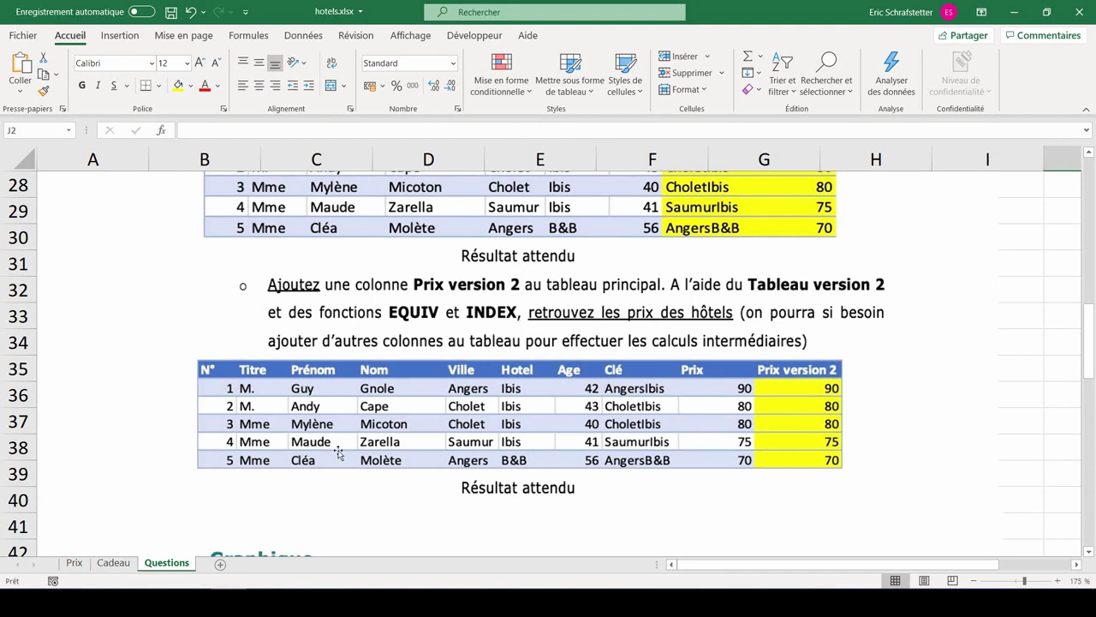
# Step: On the Prix sheet, insert a new table column to the right of Prix
pyautogui.click(75, 563)
pyautogui.rightClick(376, 244)
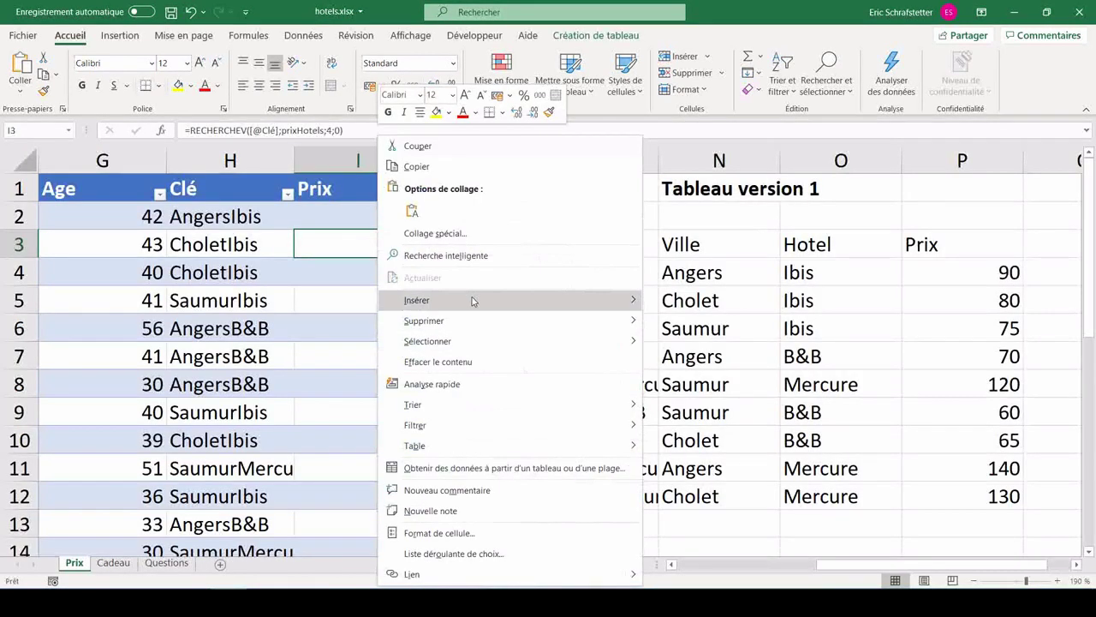
pyautogui.moveTo(472, 301)
pyautogui.click(737, 322)
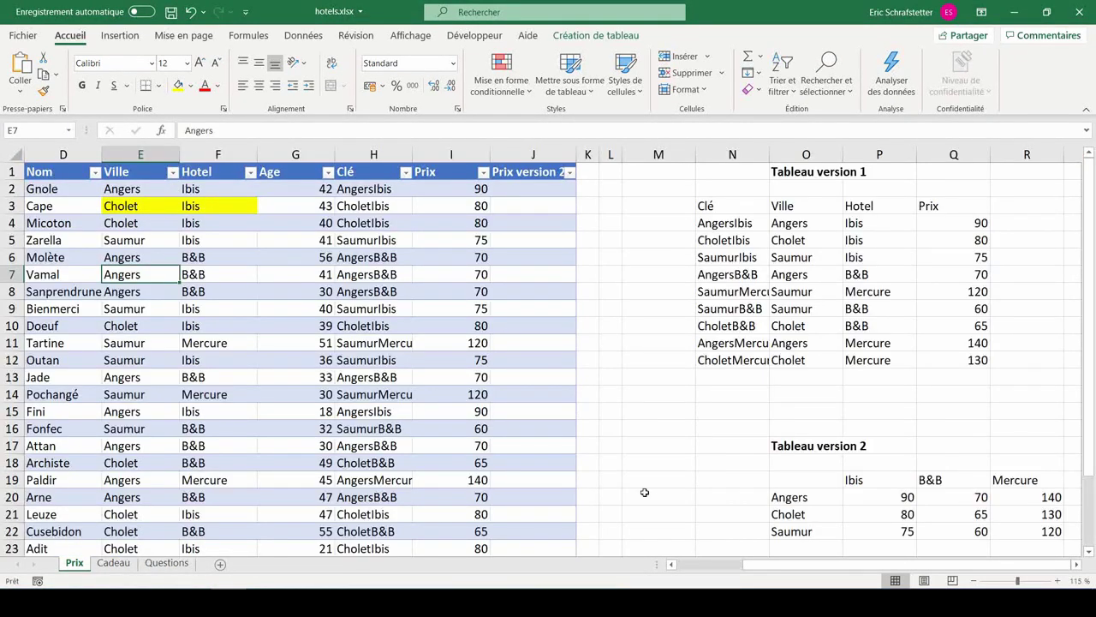
# Step: Select Tableau version 2's city names and Ibis heading, then reread the exercise on Questions
pyautogui.moveTo(802, 497); pyautogui.dragTo(800, 531)
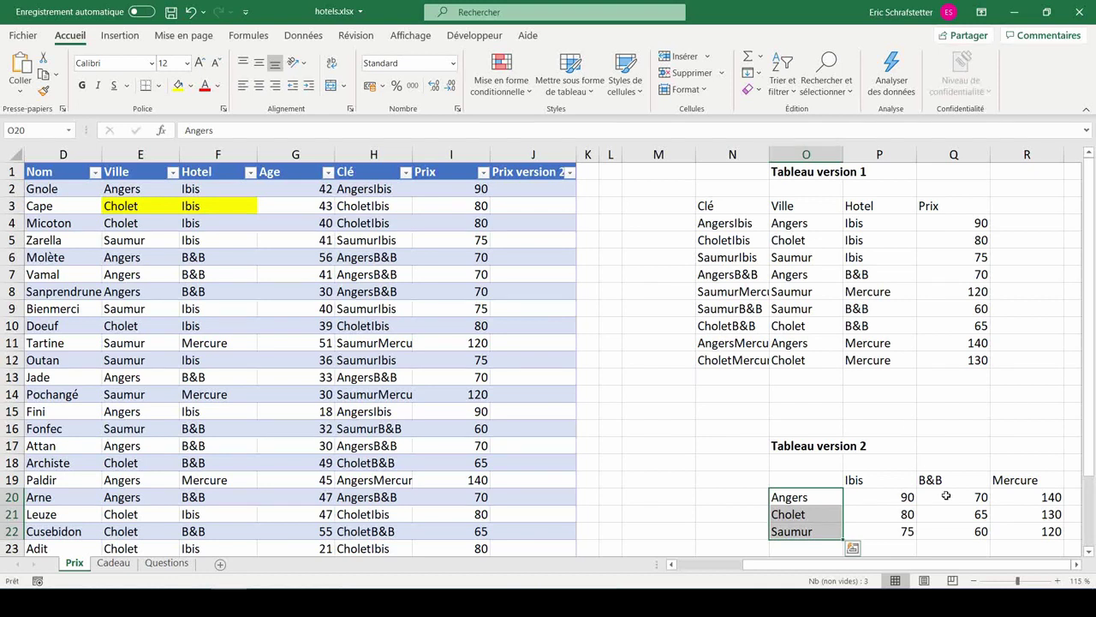
pyautogui.click(887, 481)
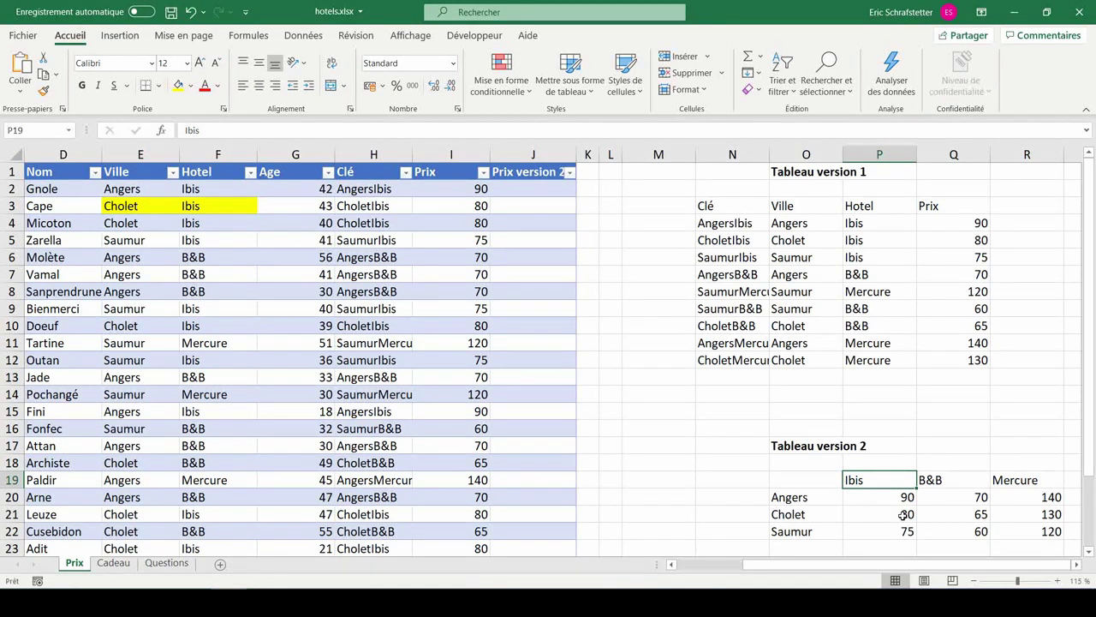
pyautogui.hotkey('ctrl', 'pagedown')
pyautogui.hotkey('ctrl', 'pagedown')
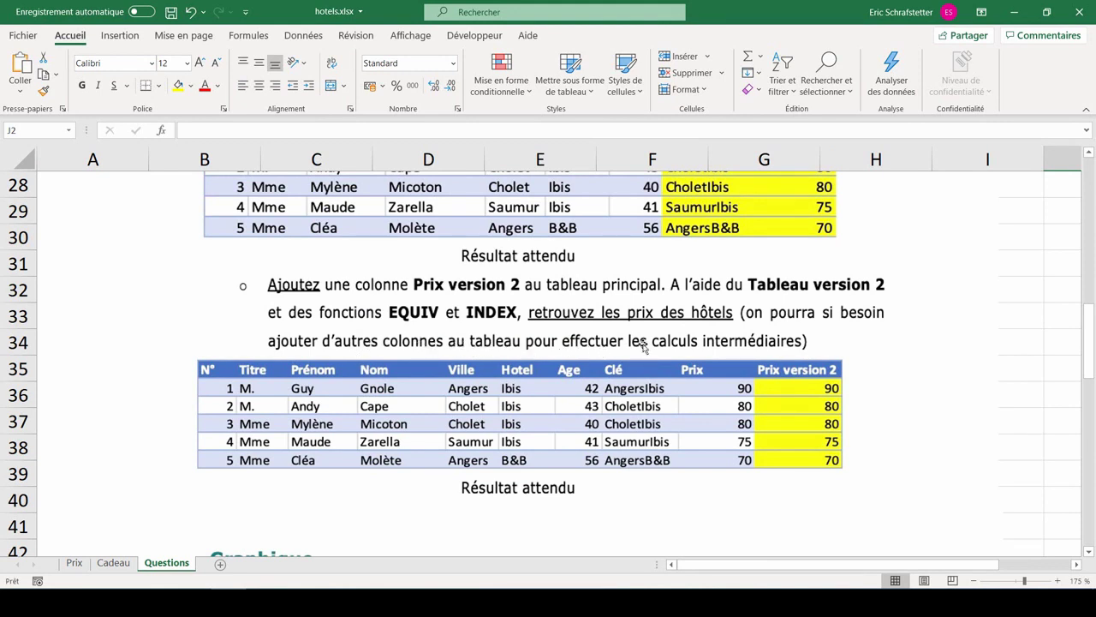
# Step: Widen column K and add table headers Ligne in K1 and Colonne in L1
pyautogui.click(76, 564)
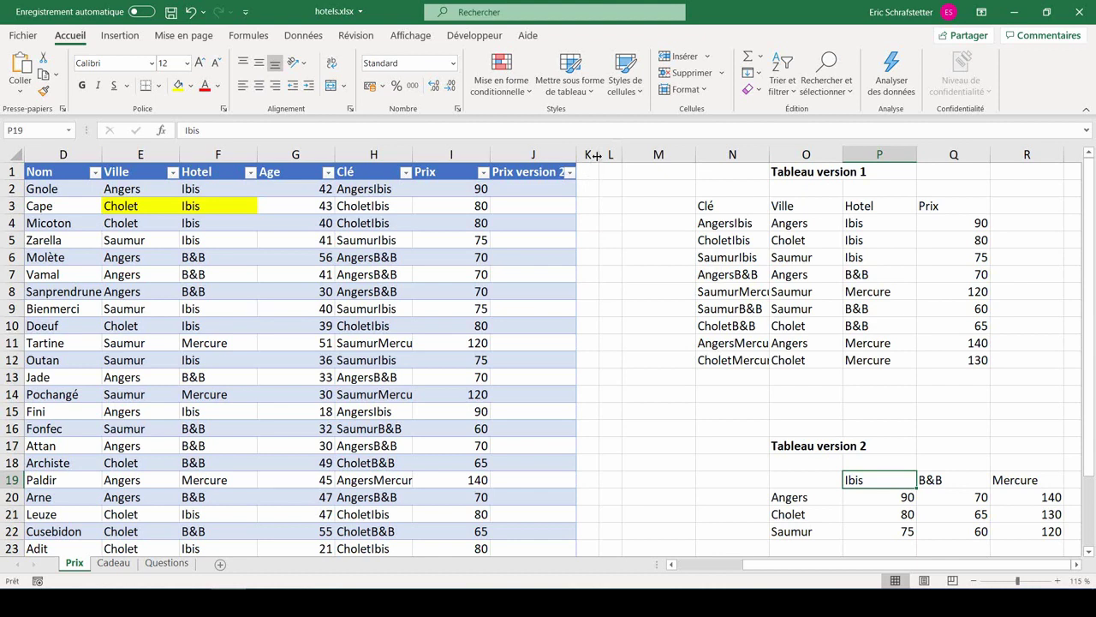
pyautogui.moveTo(599, 155); pyautogui.dragTo(634, 155)
pyautogui.click(604, 171)
pyautogui.write('Ligne')
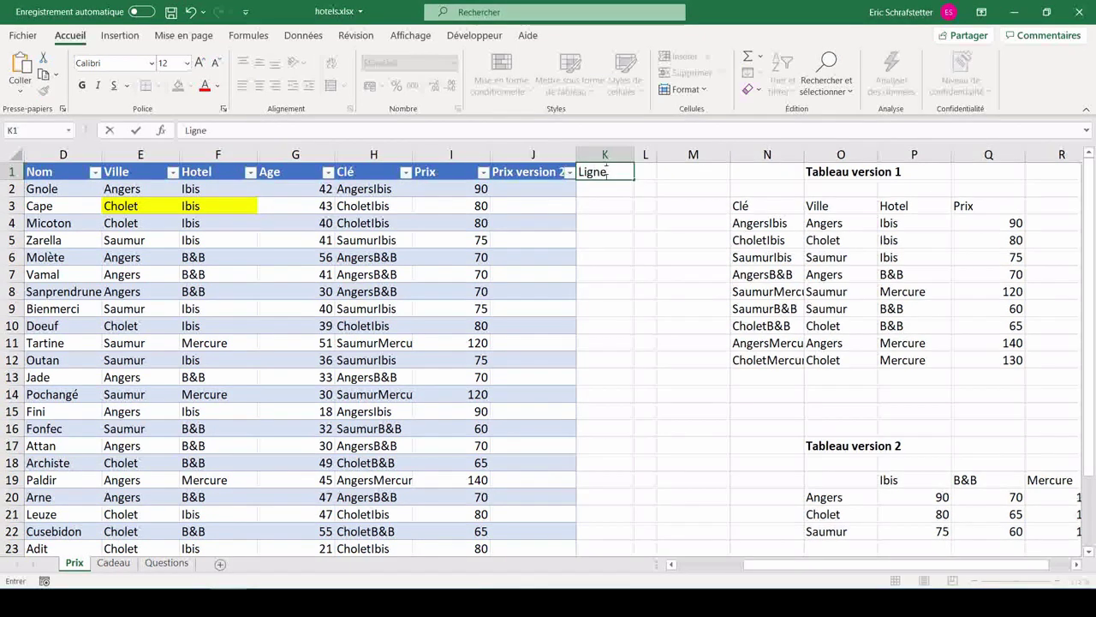
pyautogui.press('Return')
pyautogui.click(644, 170)
pyautogui.write('Colonne')
pyautogui.press('Return')
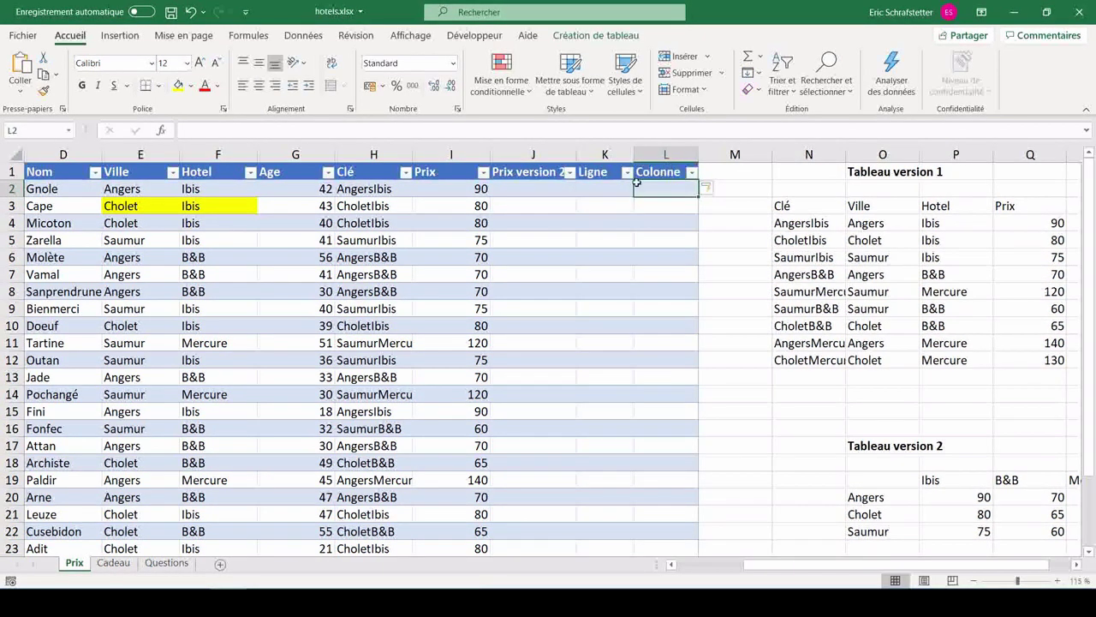
# Step: Name Tableau version 2's city labels O20:O22 as villes
pyautogui.click(127, 190)
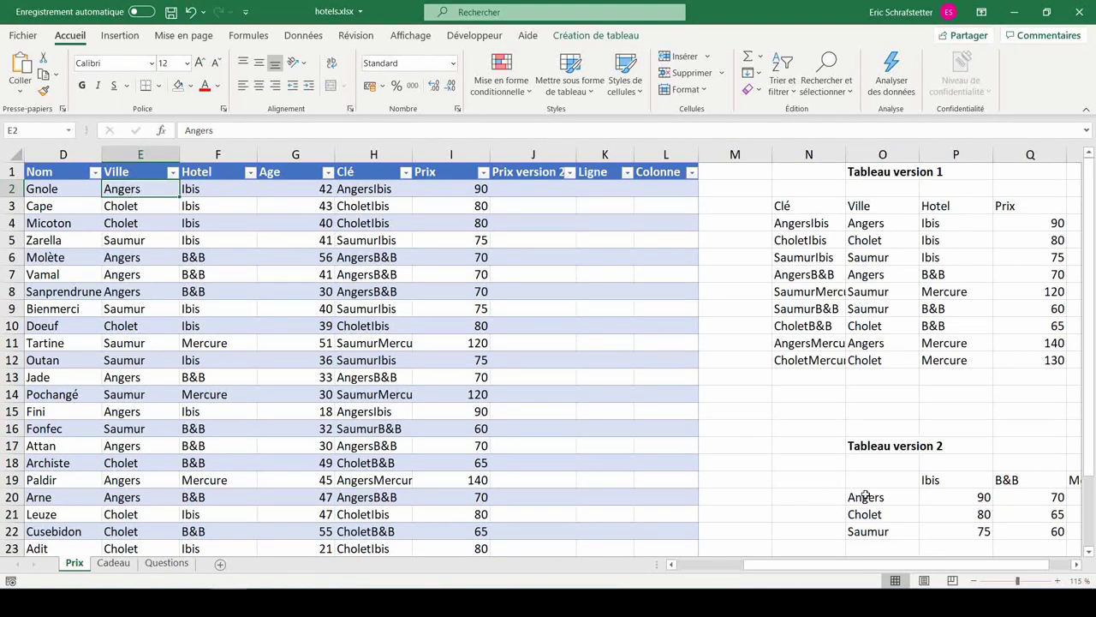
pyautogui.moveTo(878, 499); pyautogui.dragTo(882, 533)
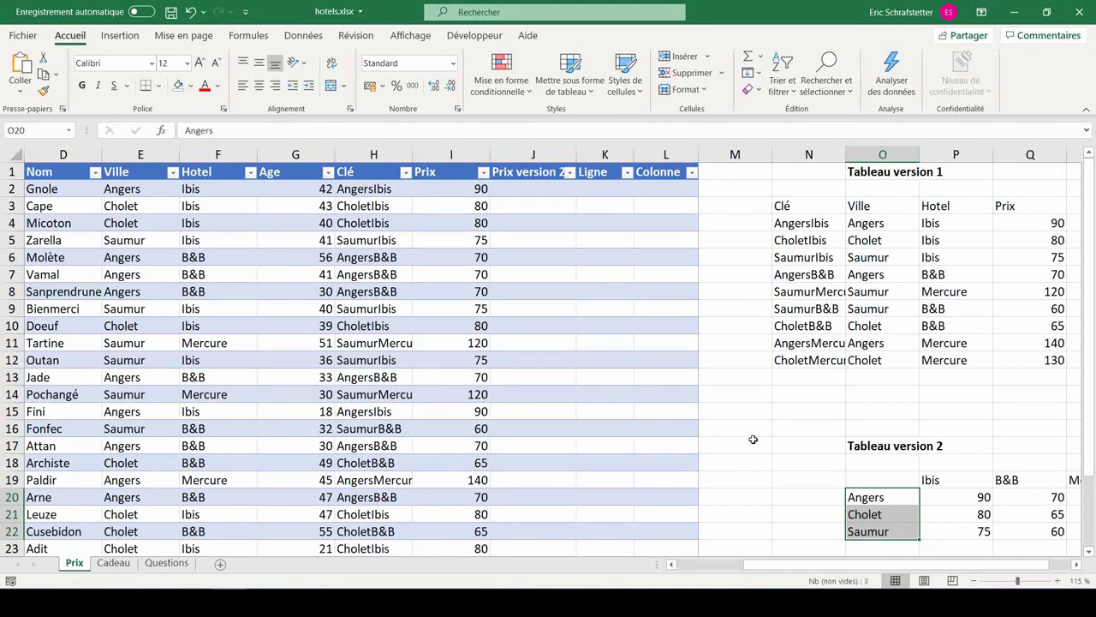
pyautogui.moveTo(855, 483)
pyautogui.click(34, 129)
pyautogui.write('villes')
pyautogui.click(603, 191)
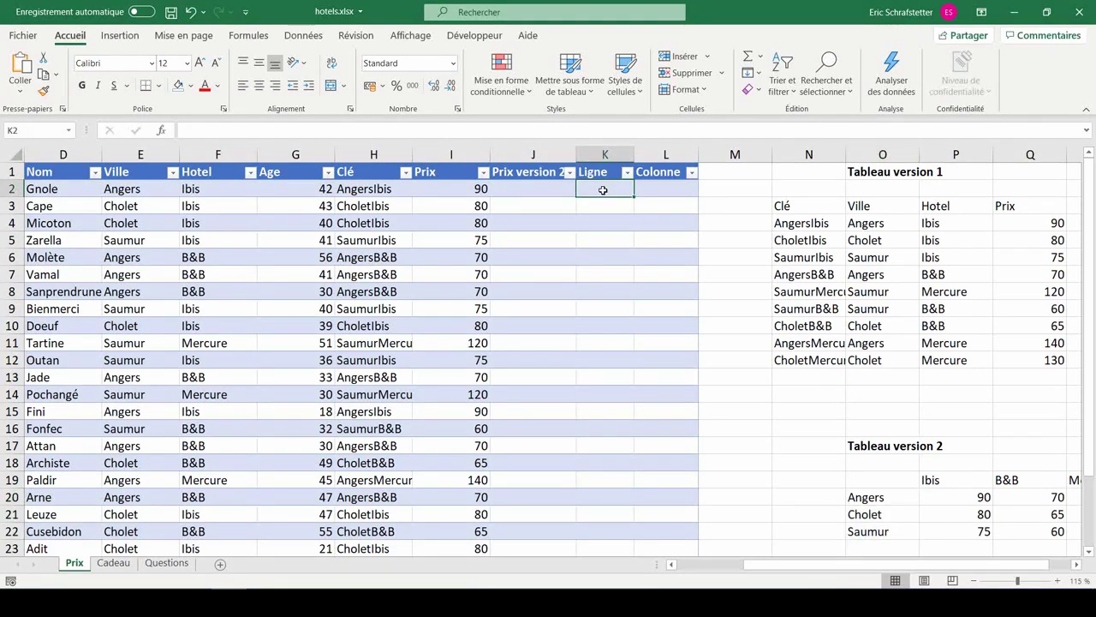
pyautogui.scroll(4, 778, 567)
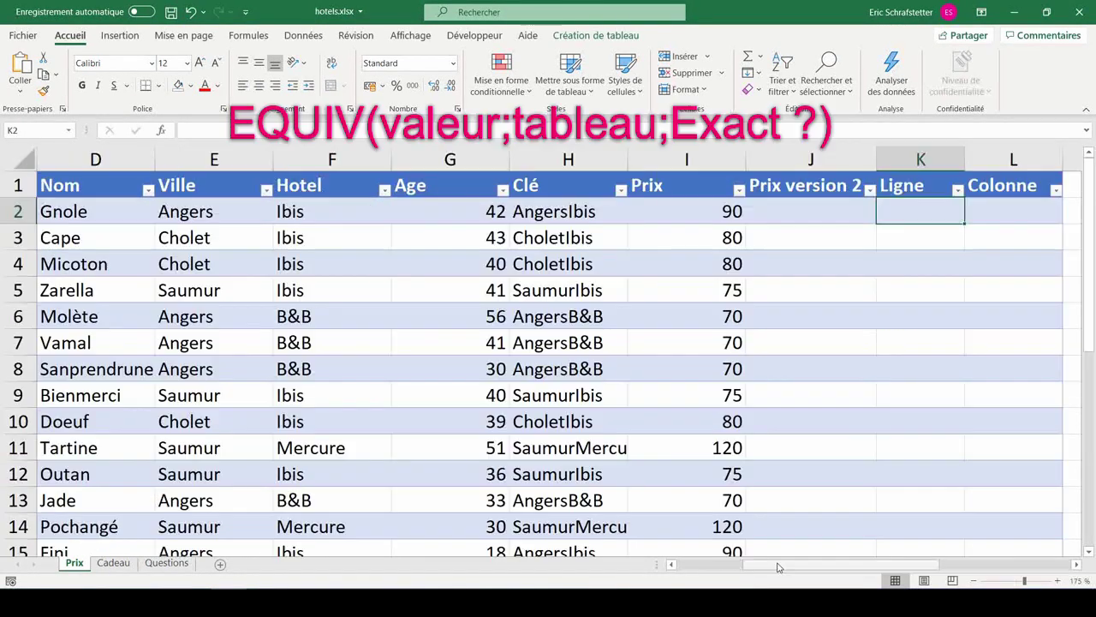
pyautogui.write('=equi')
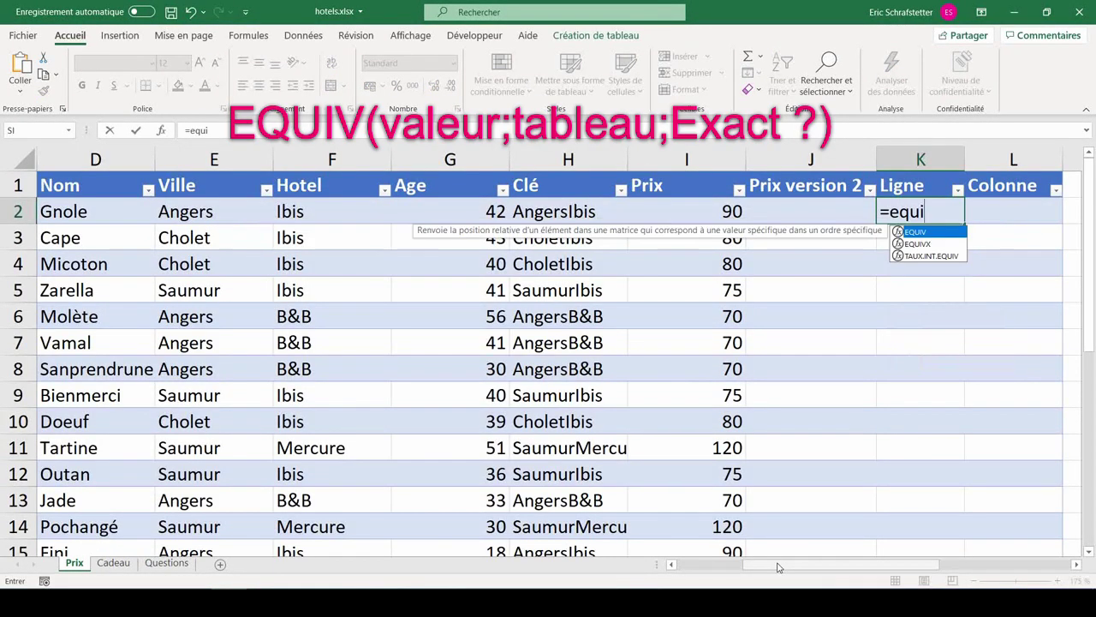
pyautogui.write('v(')
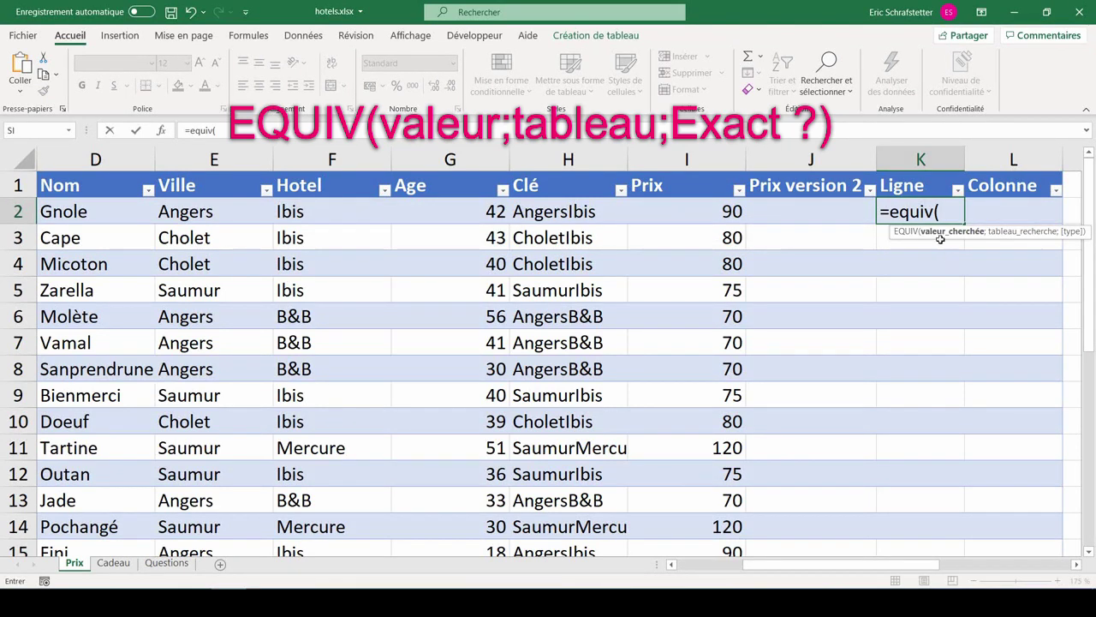
pyautogui.click(197, 213)
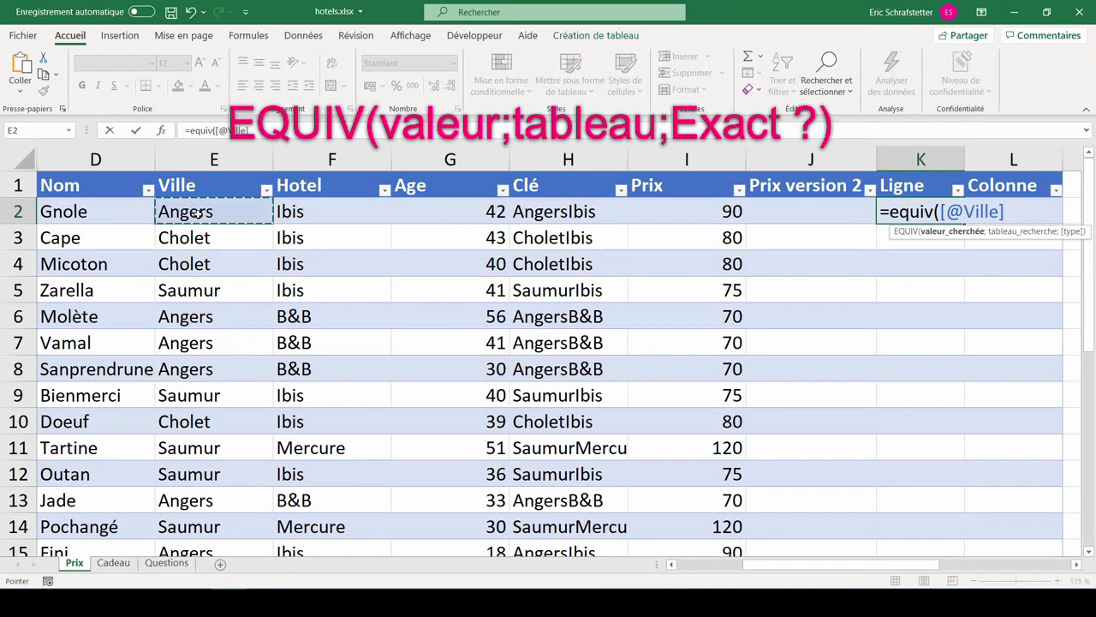
pyautogui.write(';')
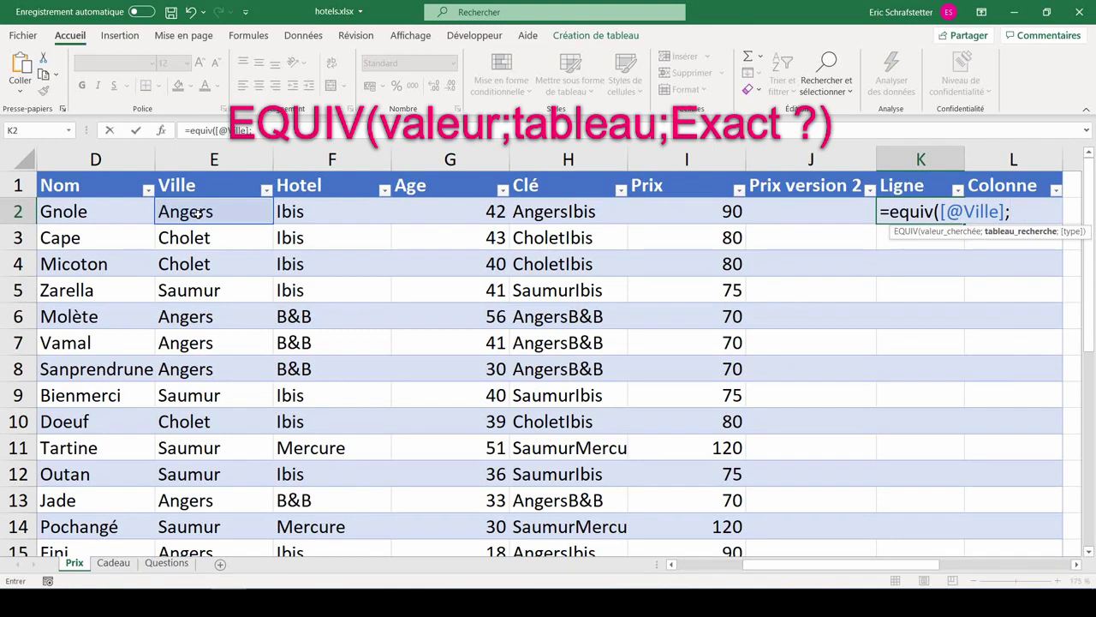
pyautogui.write('villes')
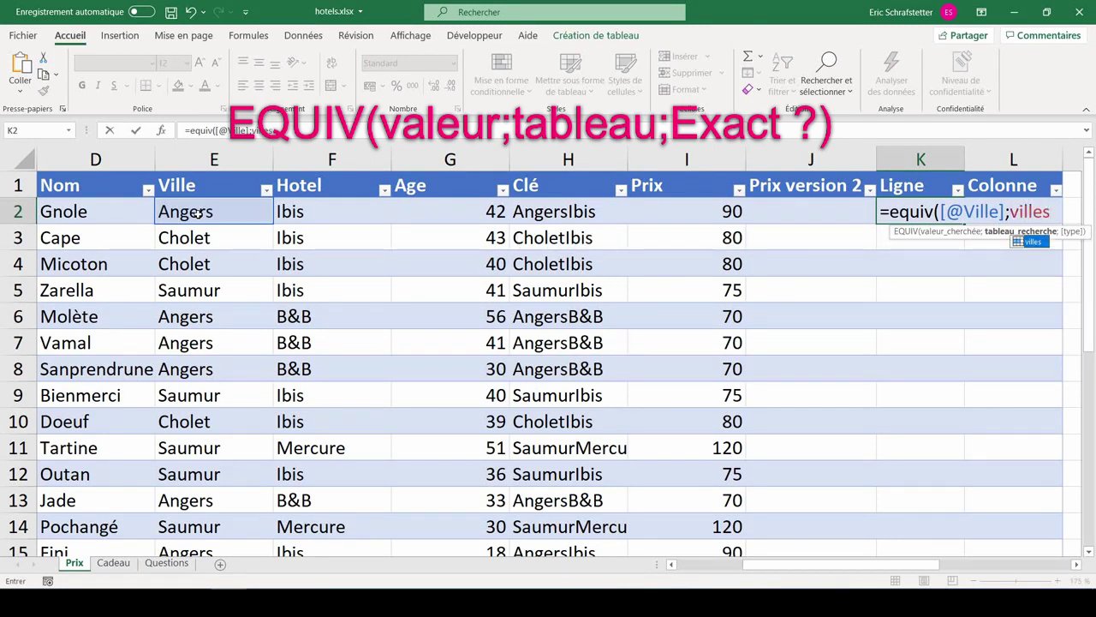
pyautogui.write(';')
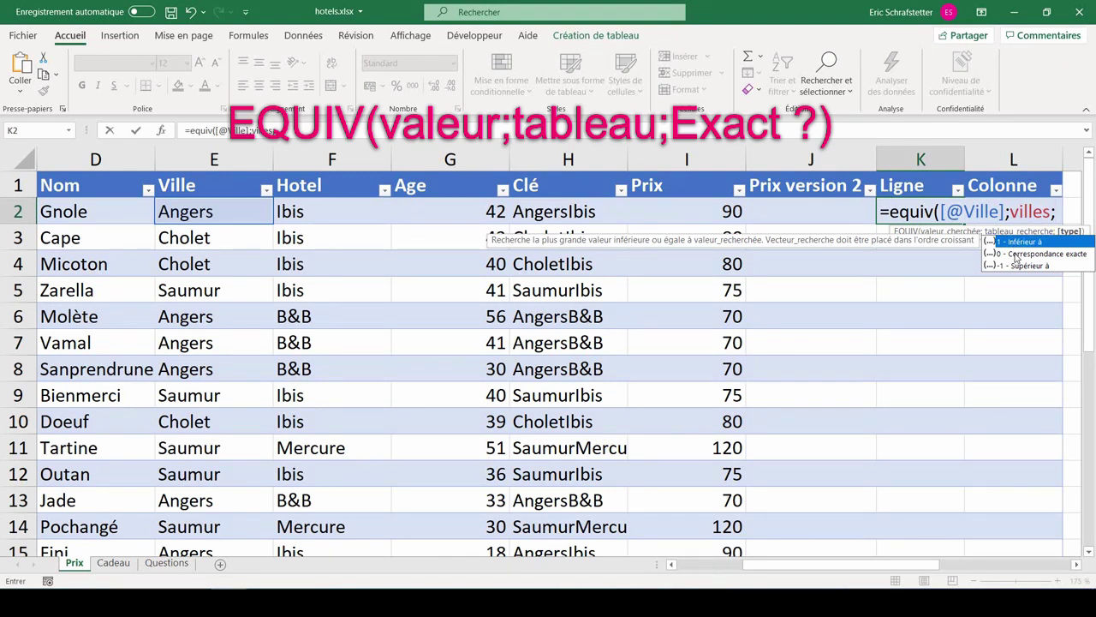
pyautogui.doubleClick(1017, 255)
pyautogui.write(')')
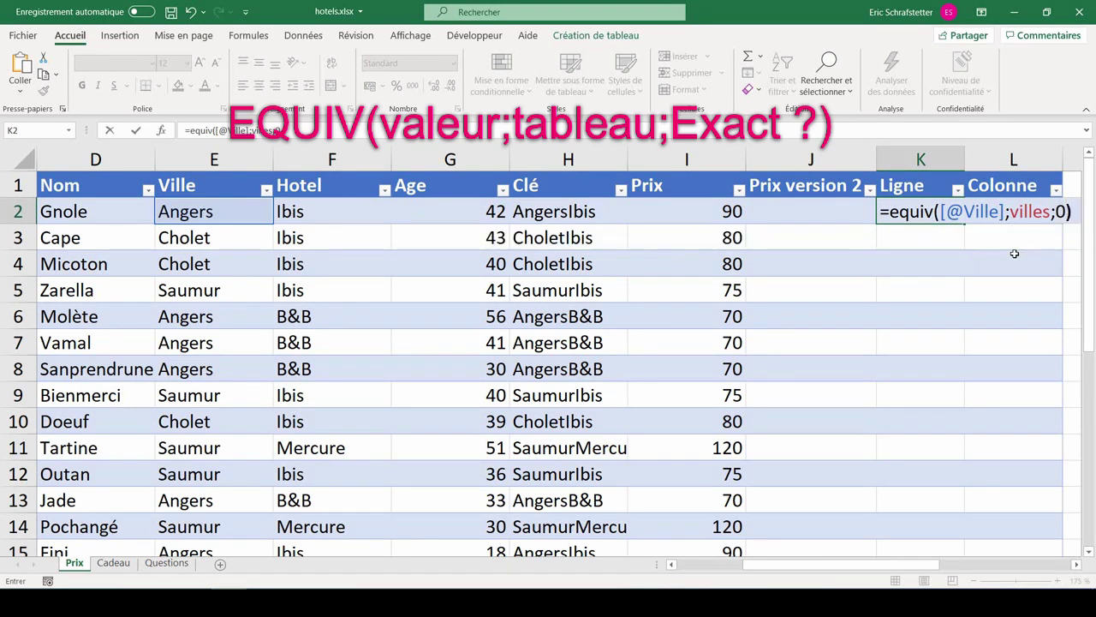
pyautogui.press('Return')
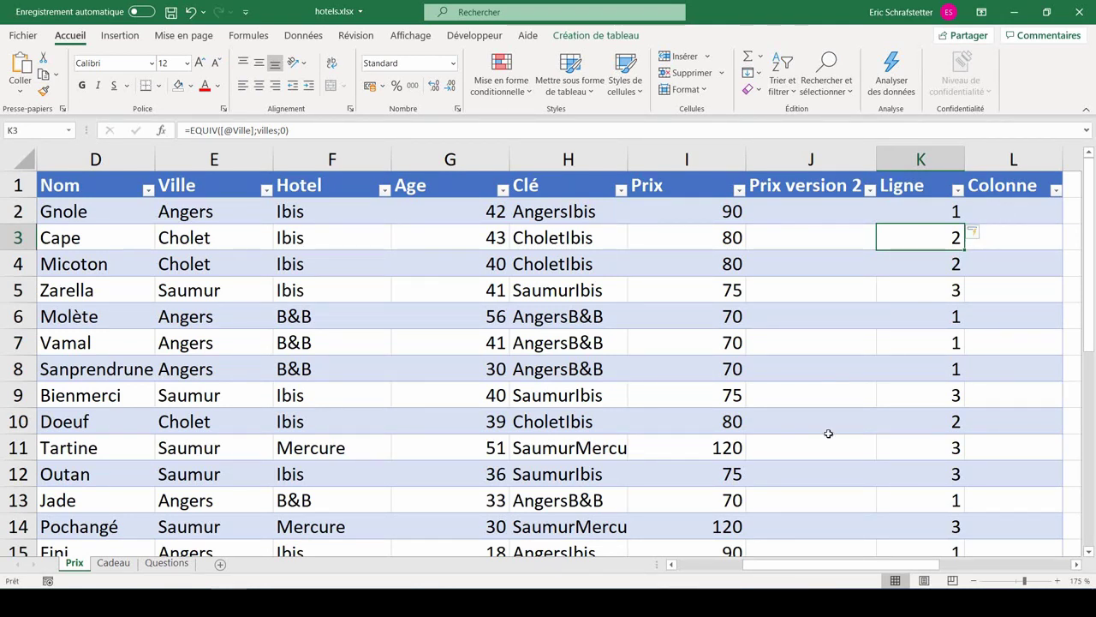
# Step: Name the Ibis, B&B, Mercure header cells P19:R19 as hotels
pyautogui.keyDown('ctrl'); pyautogui.scroll(-3, 778, 420); pyautogui.keyUp('ctrl')
pyautogui.moveTo(801, 506); pyautogui.dragTo(973, 504)
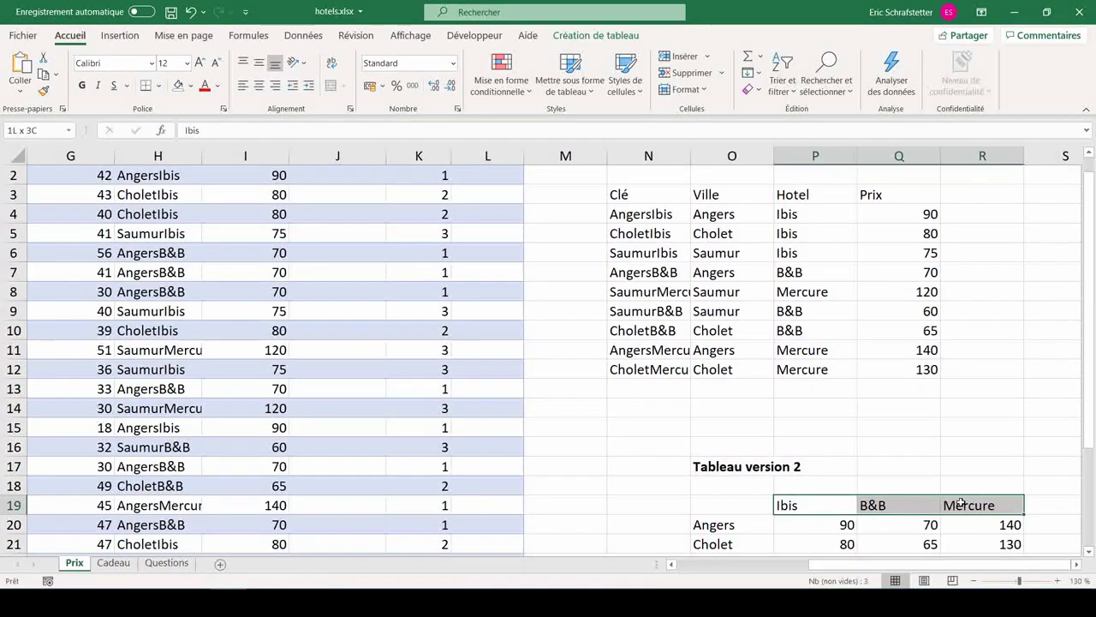
pyautogui.click(34, 130)
pyautogui.write('hotels')
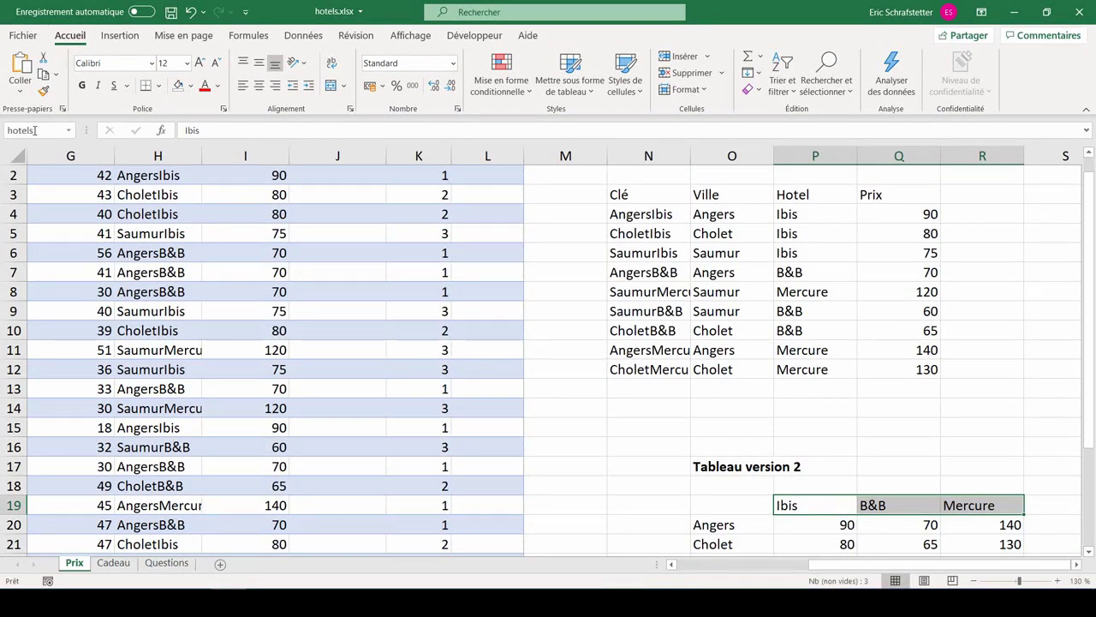
pyautogui.press('Return')
pyautogui.write('=eq')
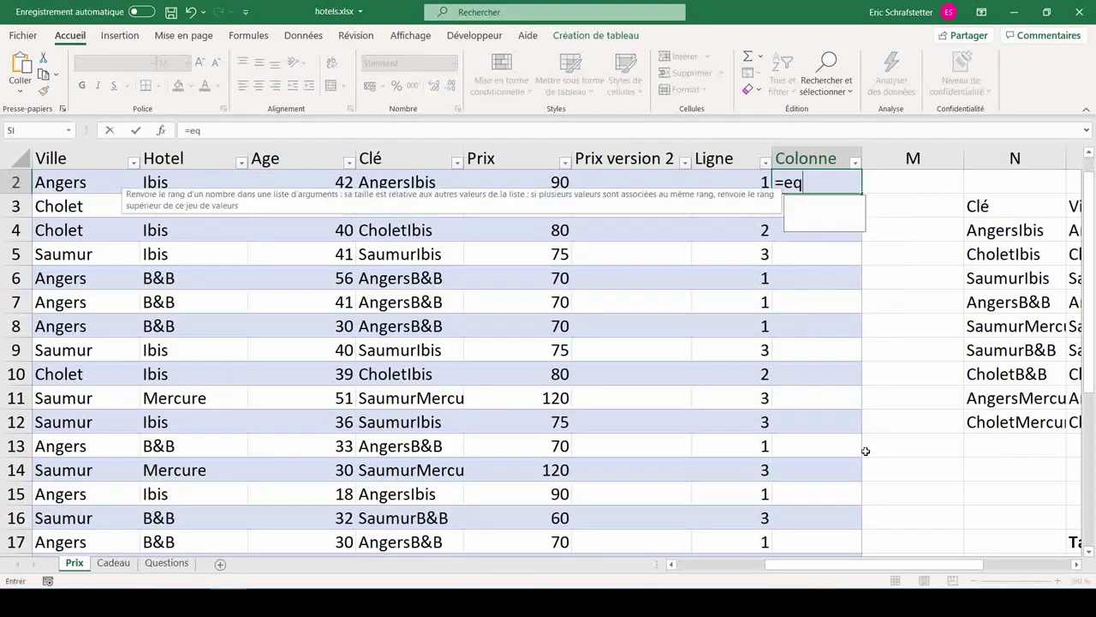
pyautogui.write('uiv(')
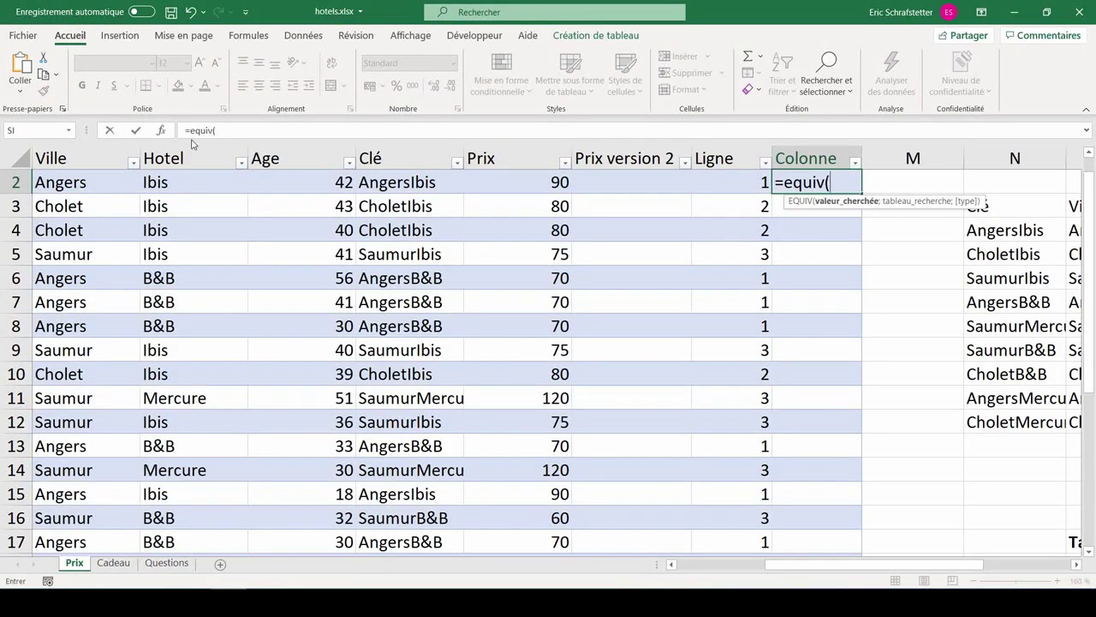
pyautogui.click(182, 187)
pyautogui.write(';')
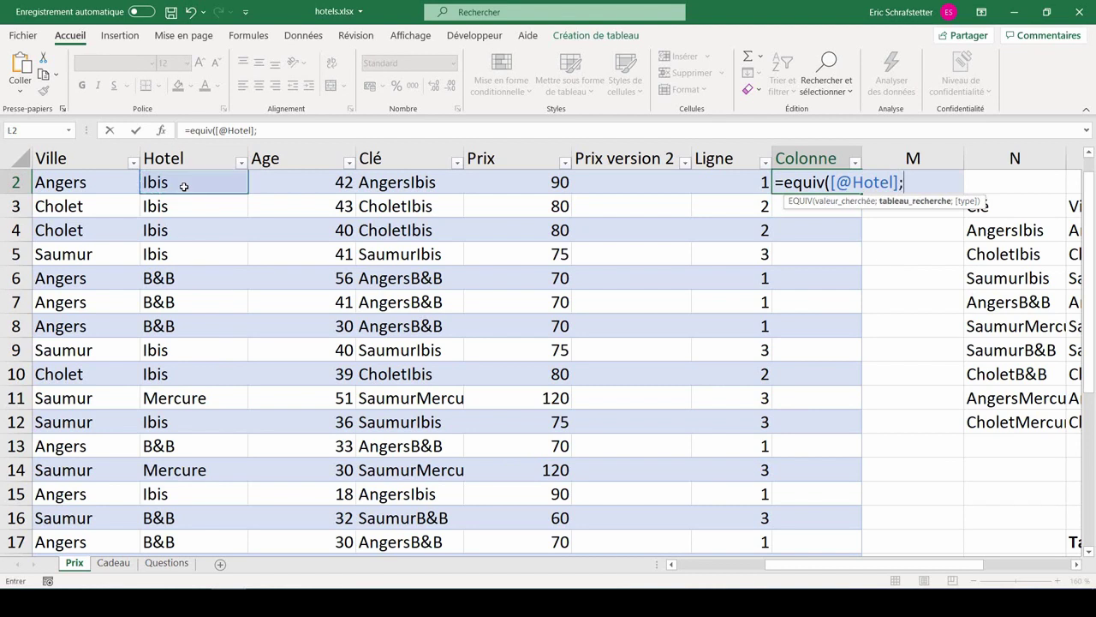
pyautogui.write('hotels')
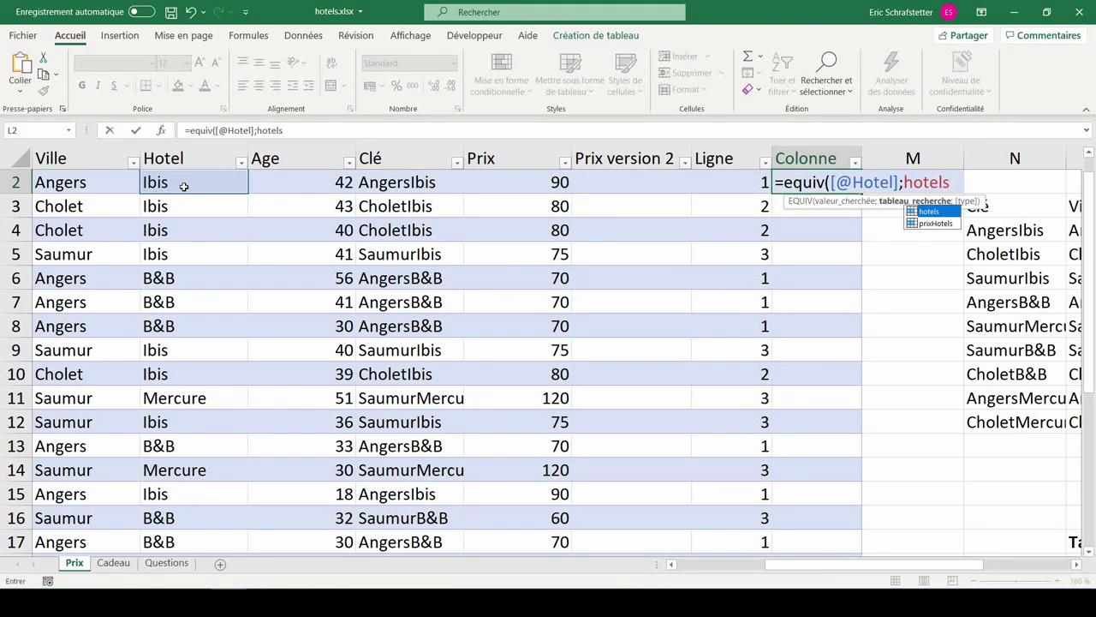
pyautogui.write(';0)')
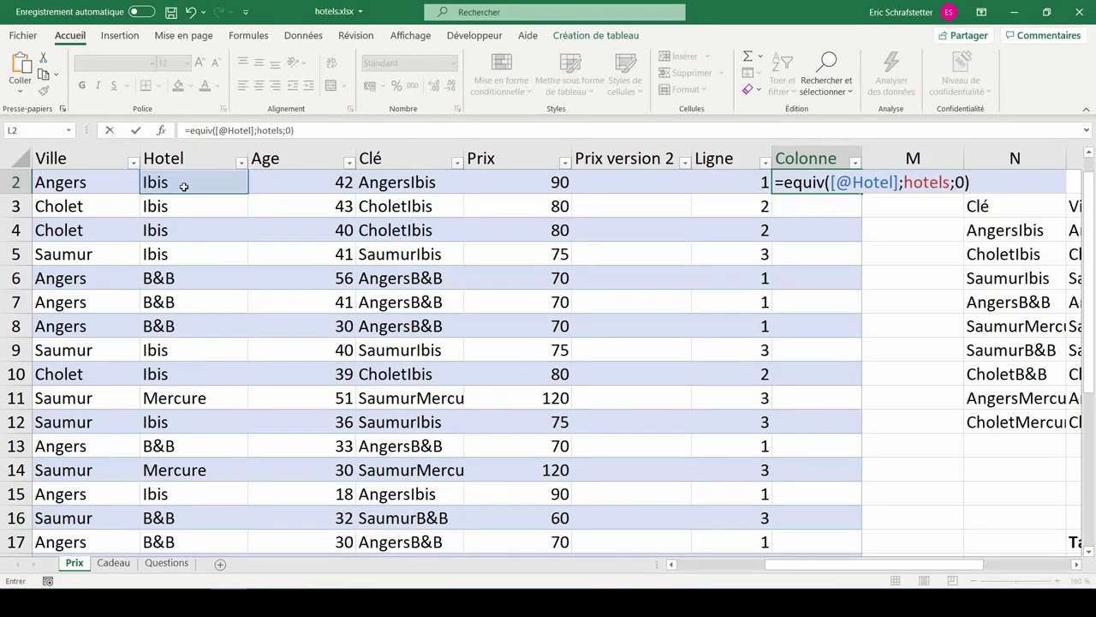
pyautogui.press('Return')
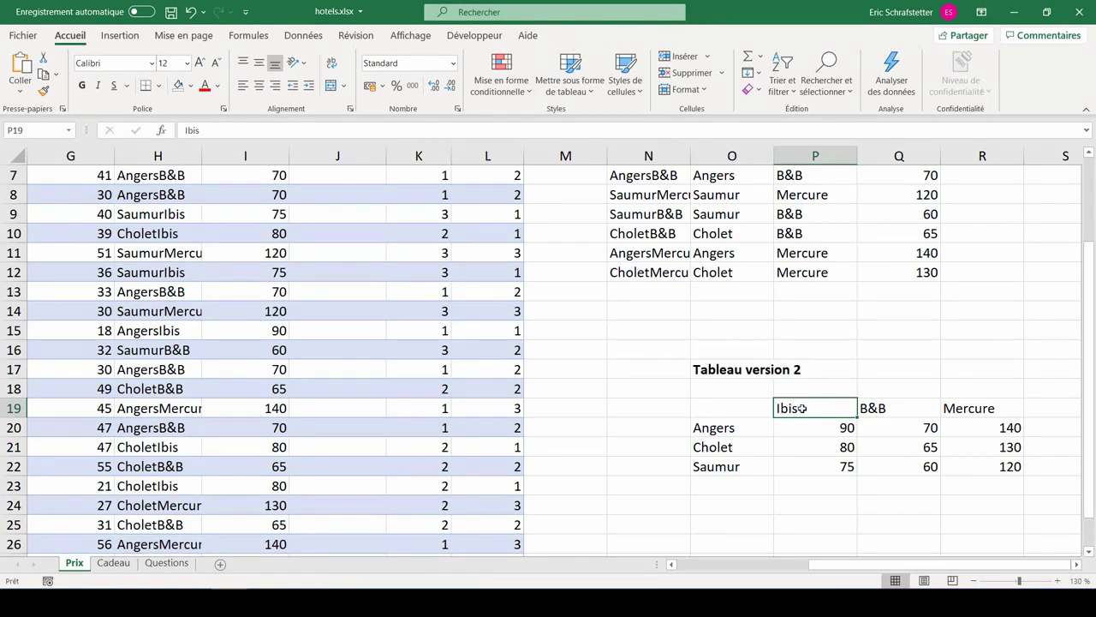
# Step: Check existing range names and name the P20:R22 price grid prixHotelsv2
pyautogui.click(877, 409)
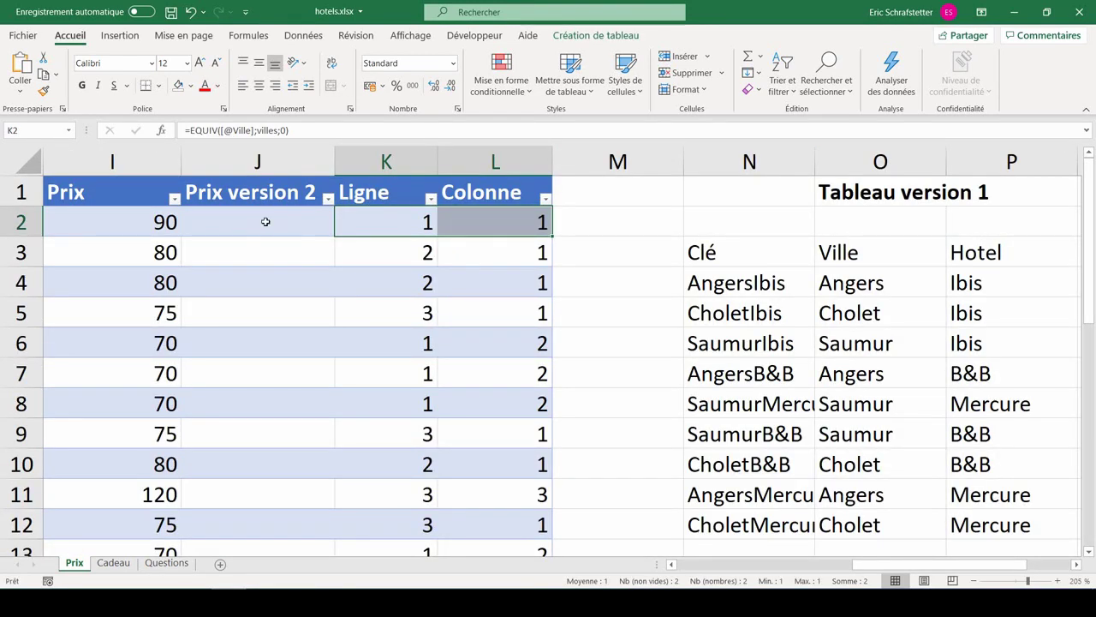
pyautogui.scroll(-5, 700, 316)
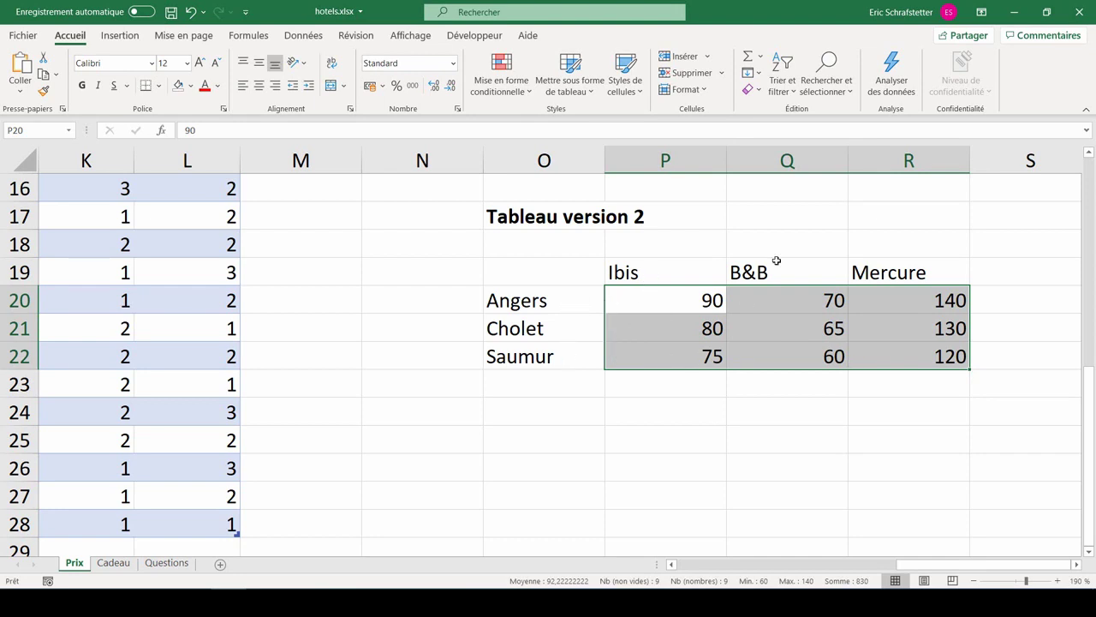
pyautogui.click(72, 131)
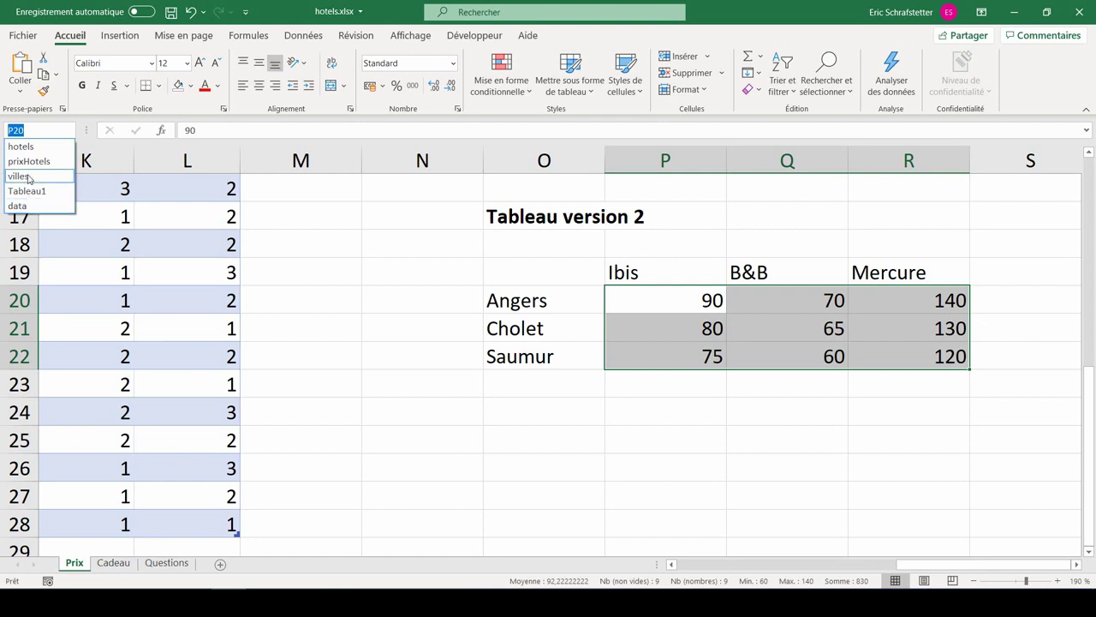
pyautogui.click(29, 134)
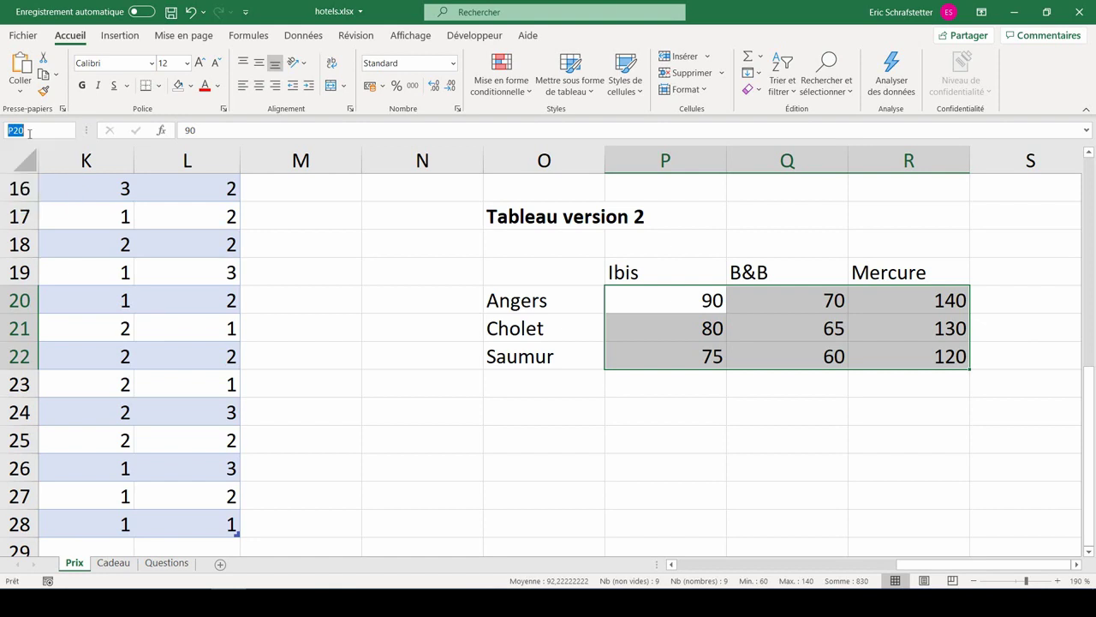
pyautogui.write('PHotels')
pyautogui.write('2')
pyautogui.write('=i')
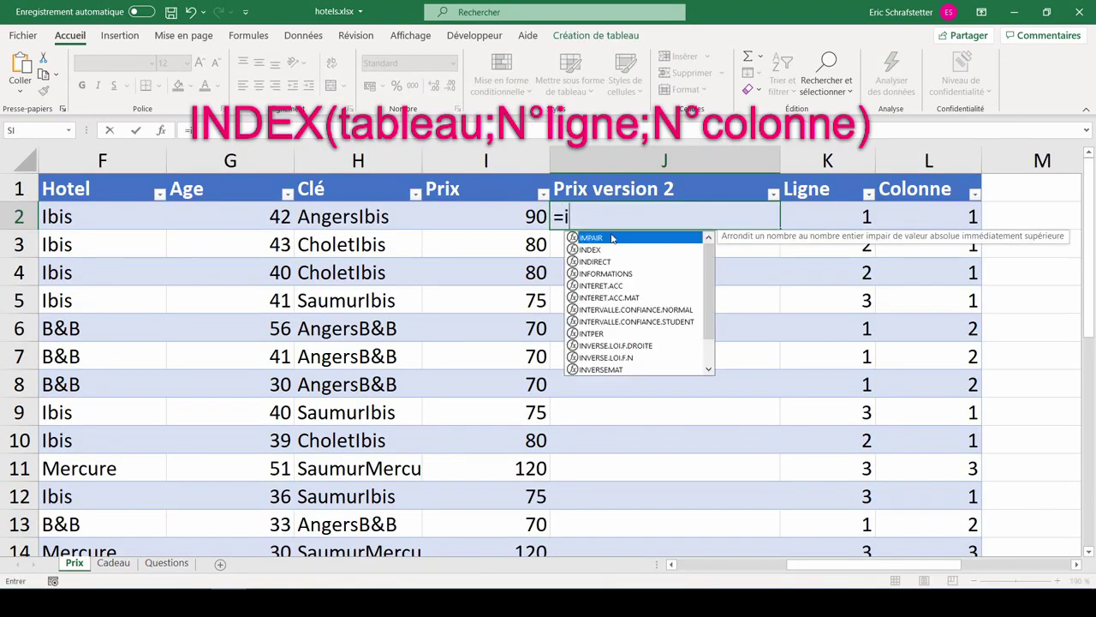
pyautogui.write('ndex')
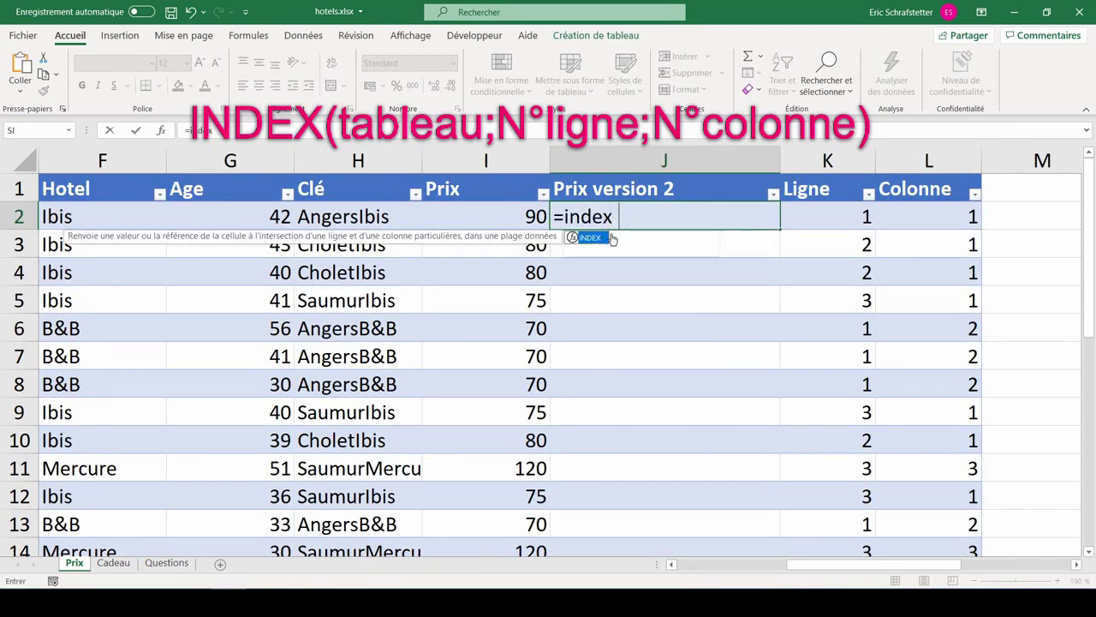
pyautogui.write('(pr')
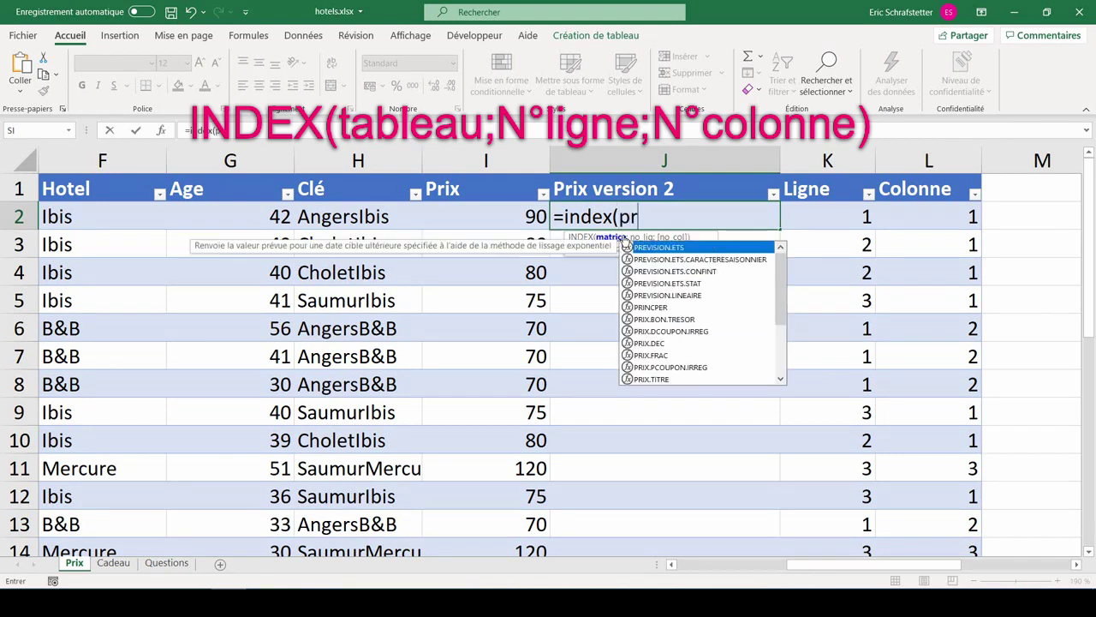
pyautogui.write('ixHo')
pyautogui.press('Down')
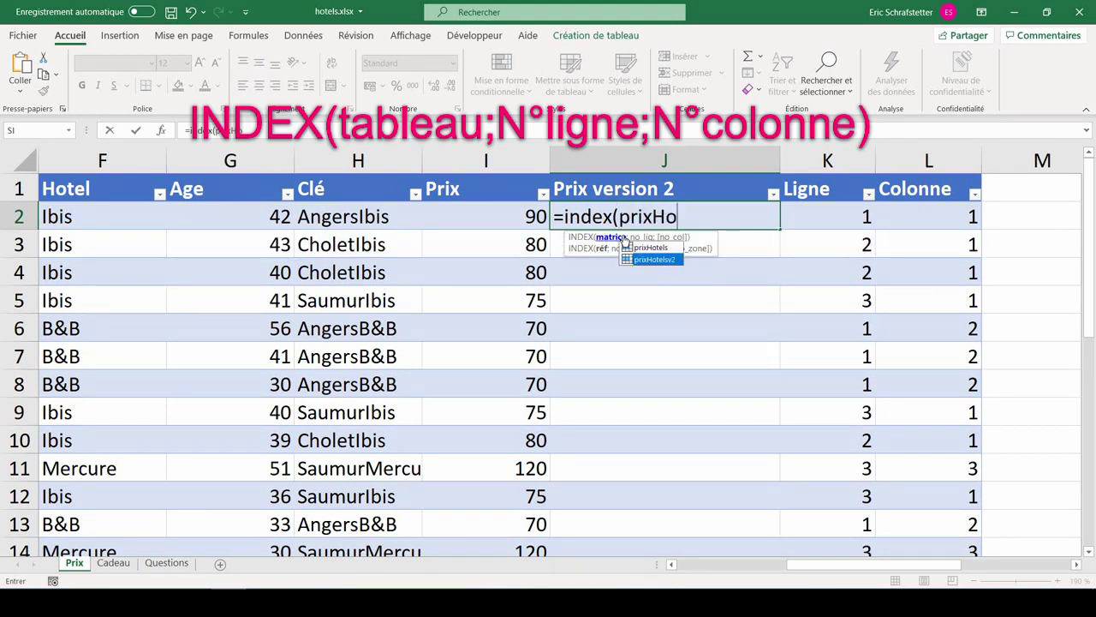
pyautogui.press('Tab')
pyautogui.write(';')
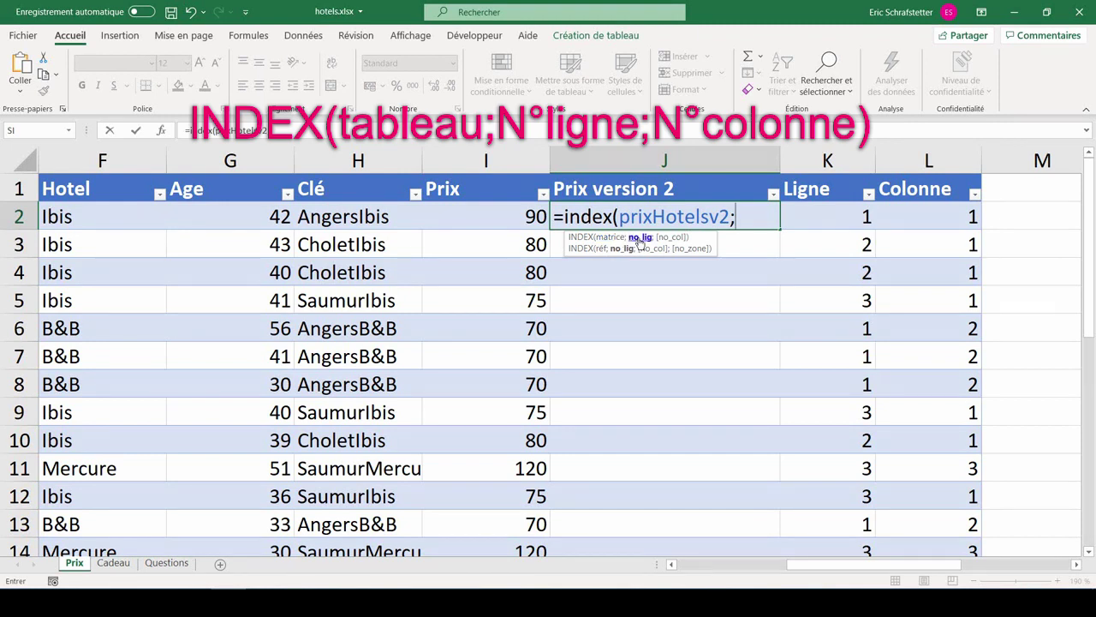
pyautogui.click(833, 216)
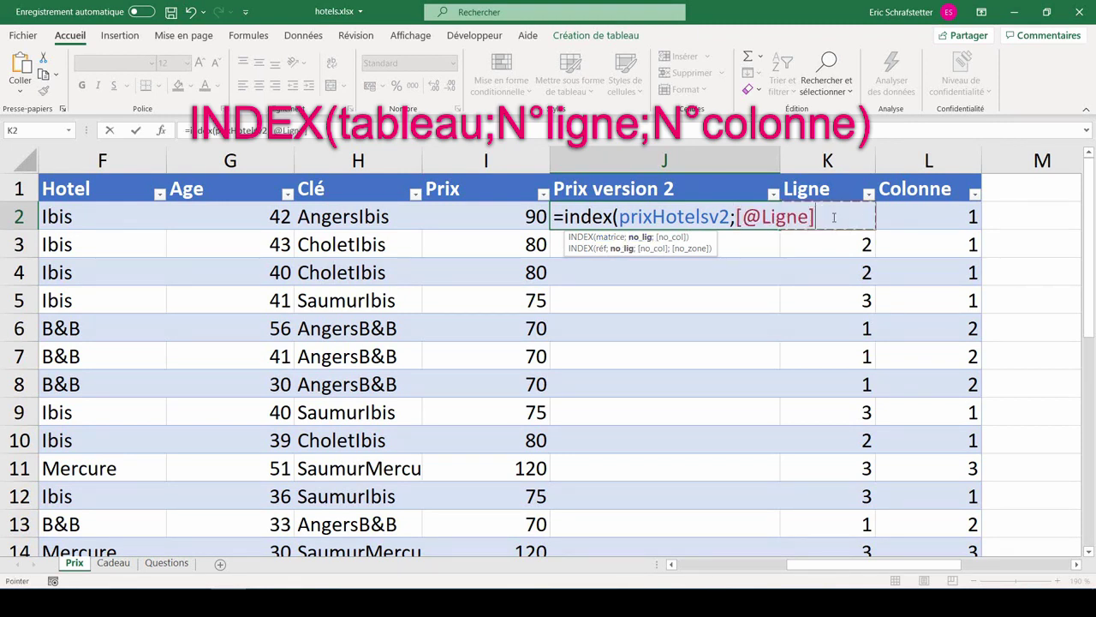
pyautogui.write(';')
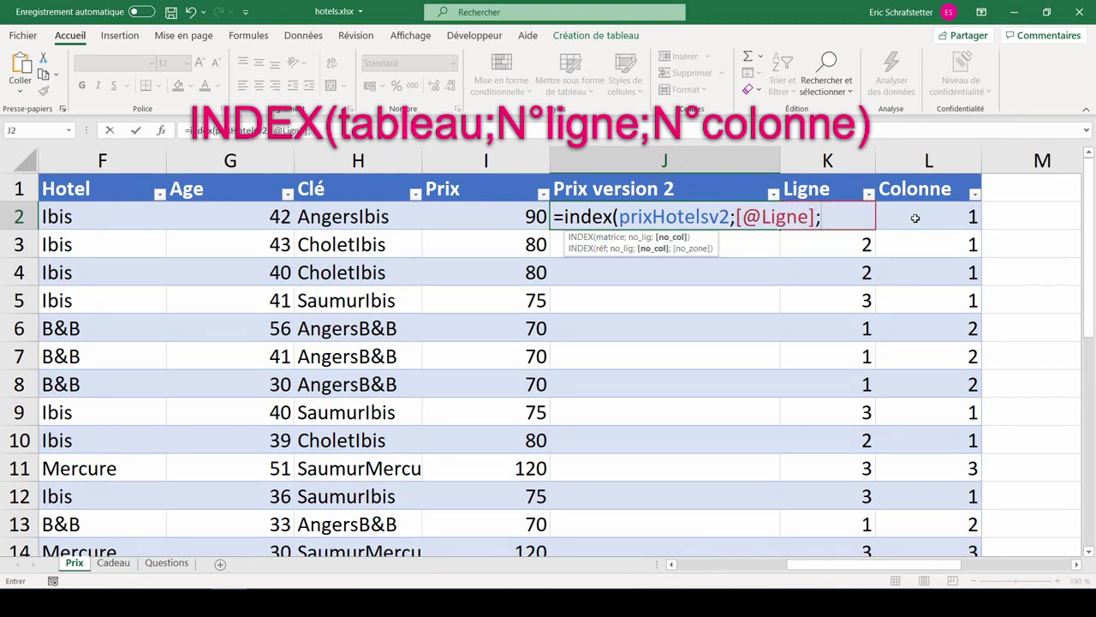
pyautogui.click(913, 217)
pyautogui.write(')')
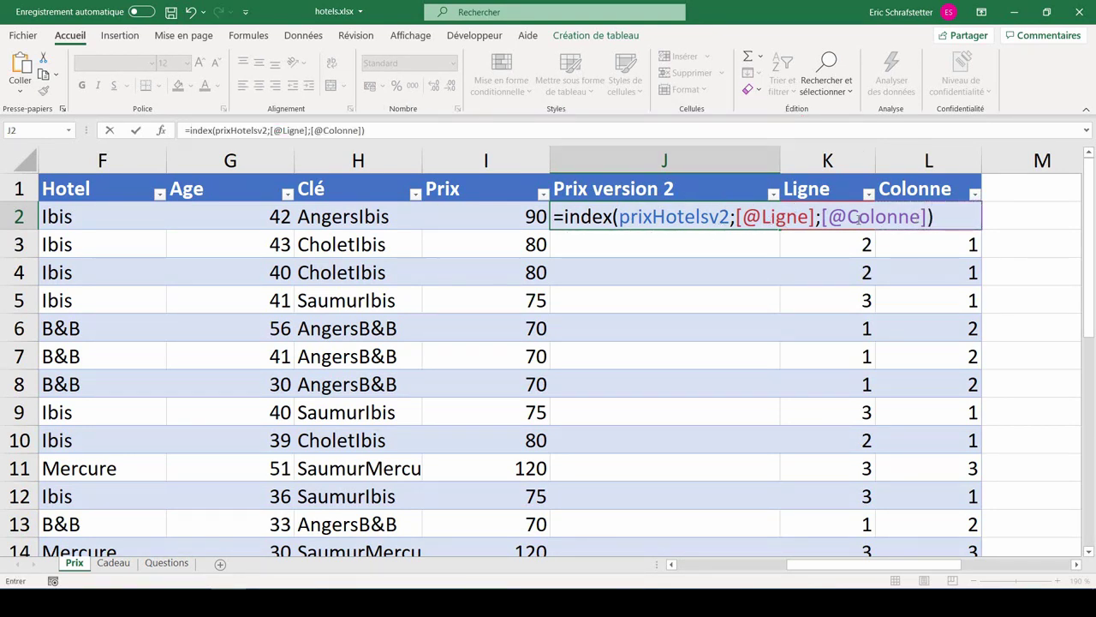
pyautogui.press('Return')
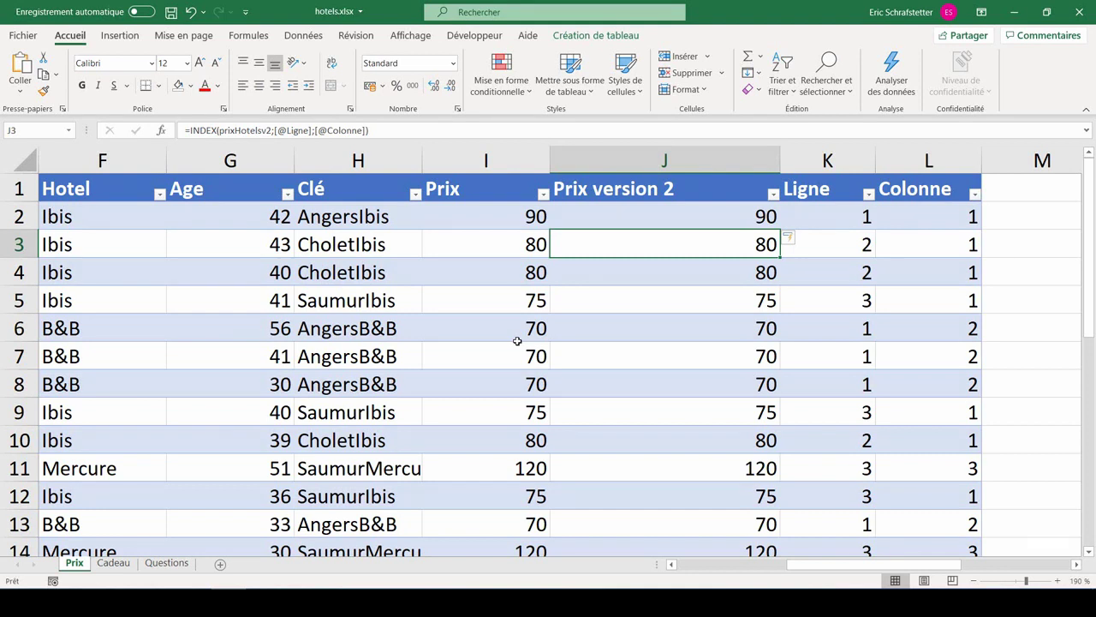
pyautogui.doubleClick(807, 221)
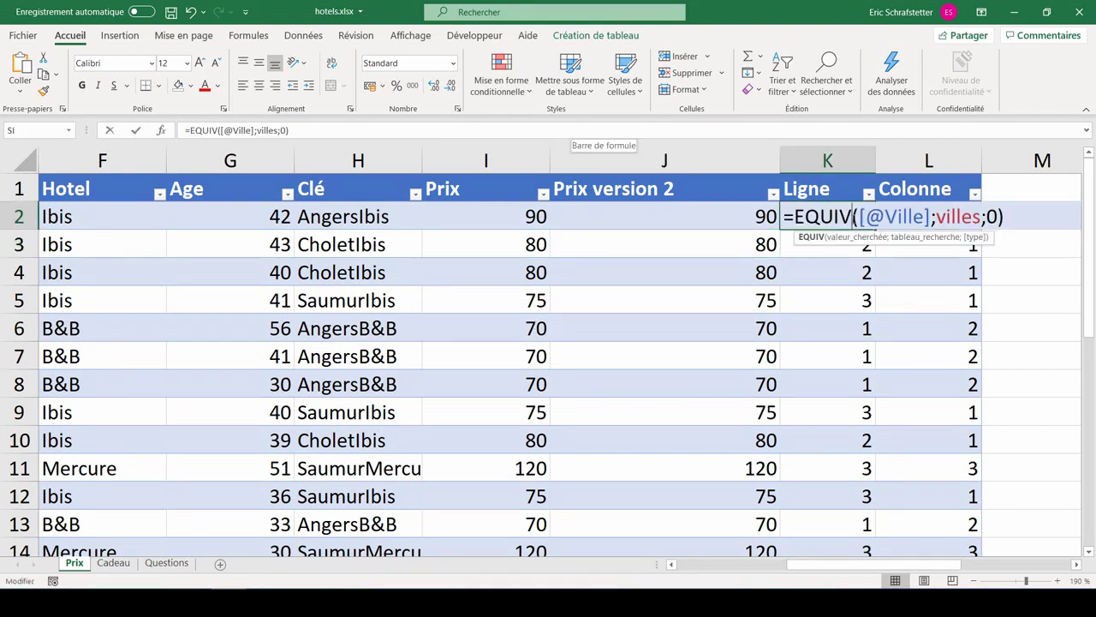
pyautogui.moveTo(793, 216); pyautogui.dragTo(1004, 217)
pyautogui.hotkey('ctrl', 'c')
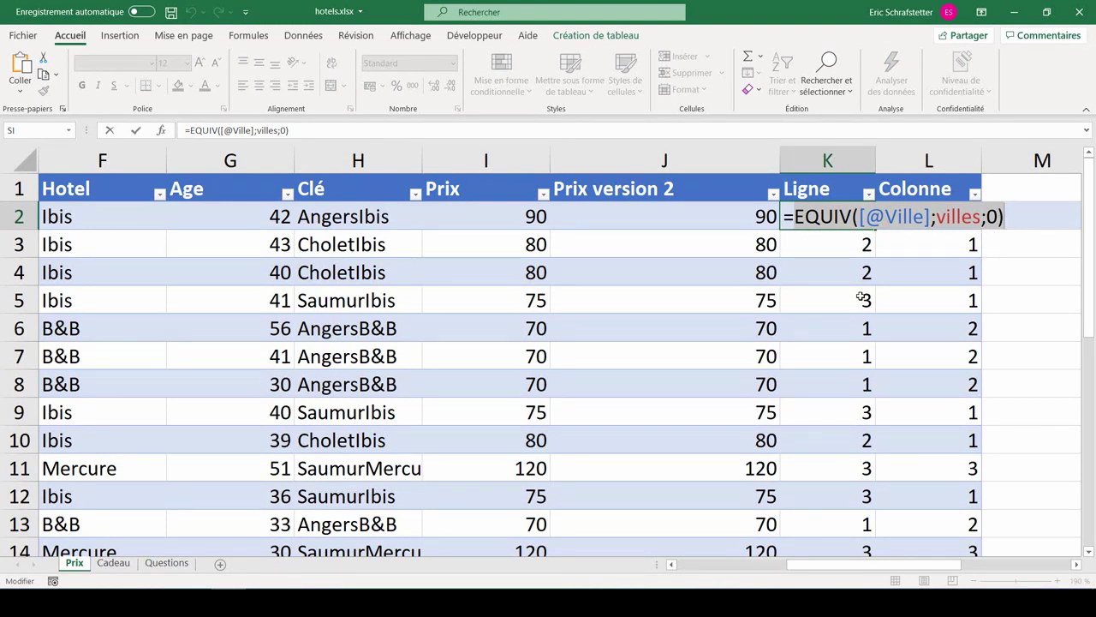
pyautogui.hotkey('ctrl', 'Return')
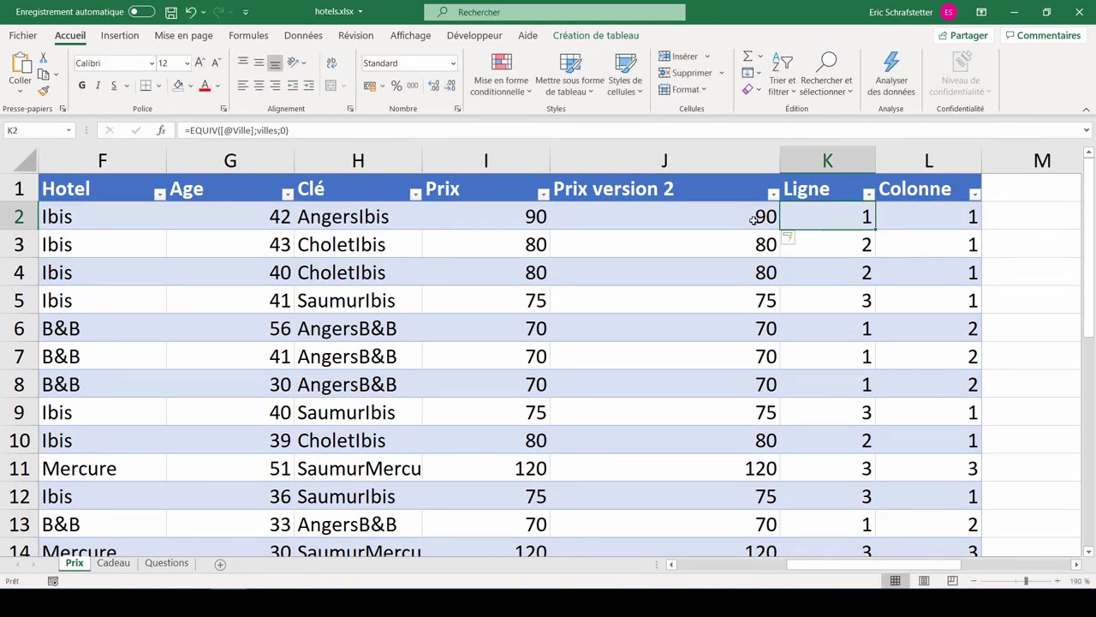
pyautogui.doubleClick(752, 220)
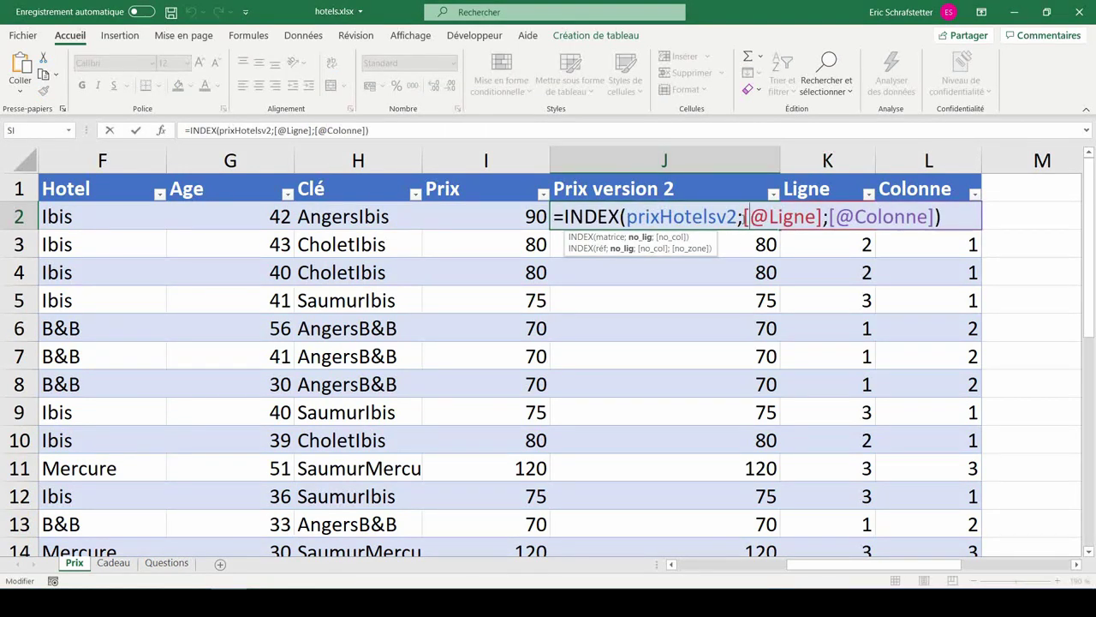
pyautogui.moveTo(742, 217); pyautogui.dragTo(824, 216)
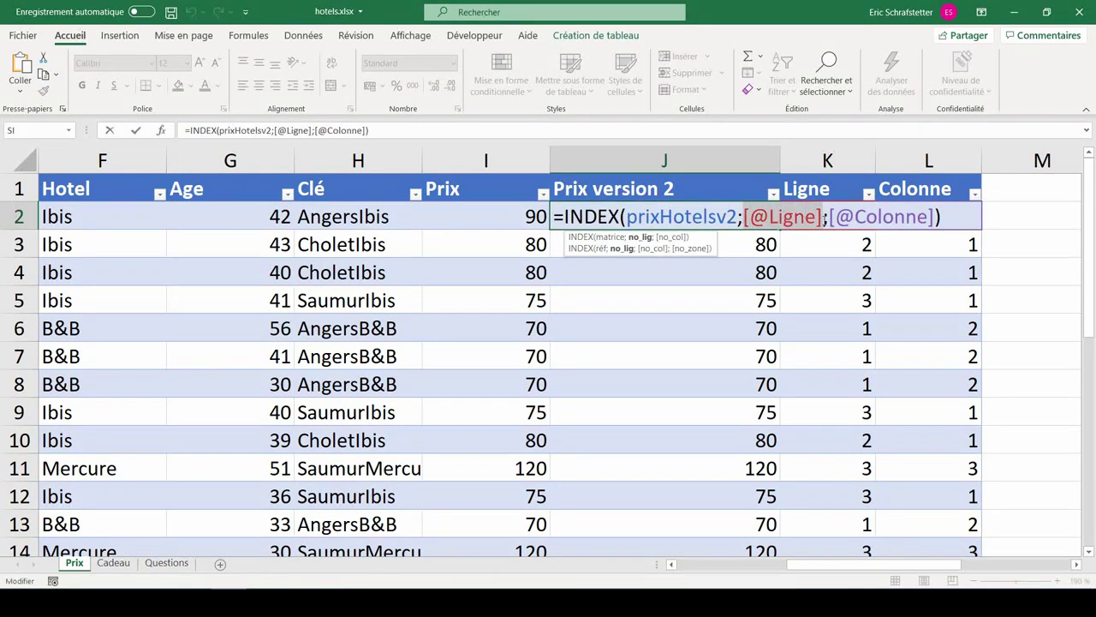
pyautogui.hotkey('ctrl', 'v')
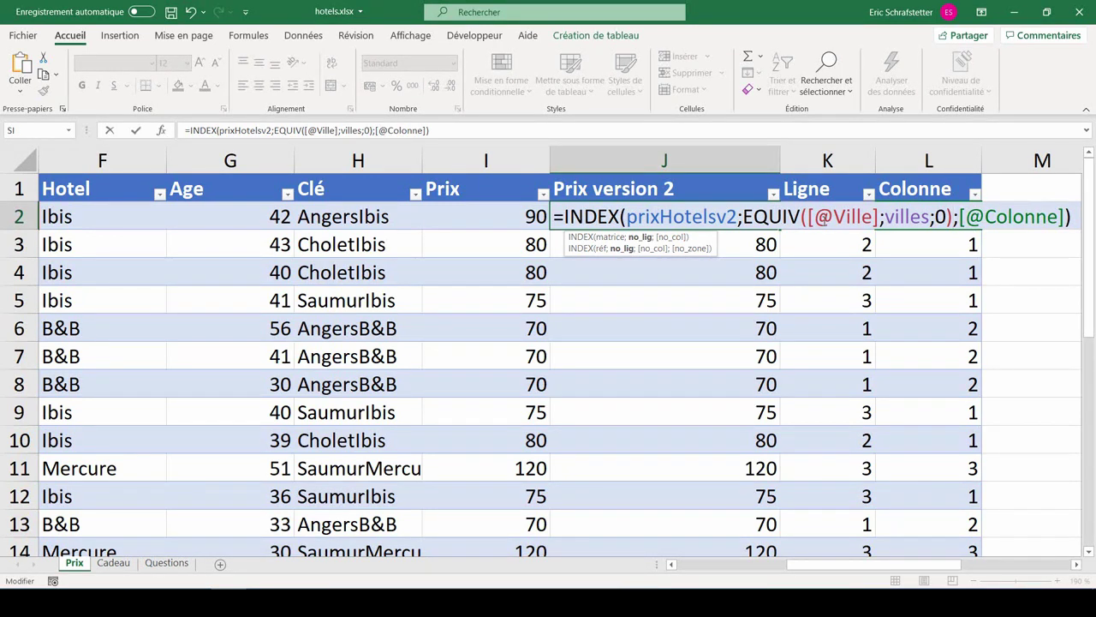
pyautogui.press('Return')
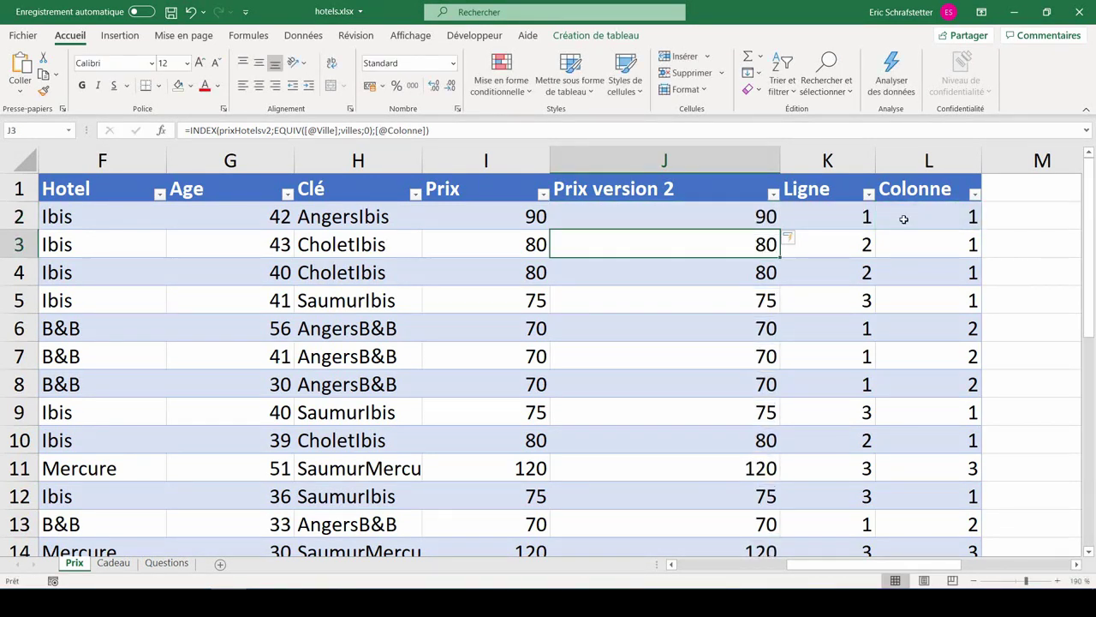
pyautogui.click(904, 219)
pyautogui.press('F2')
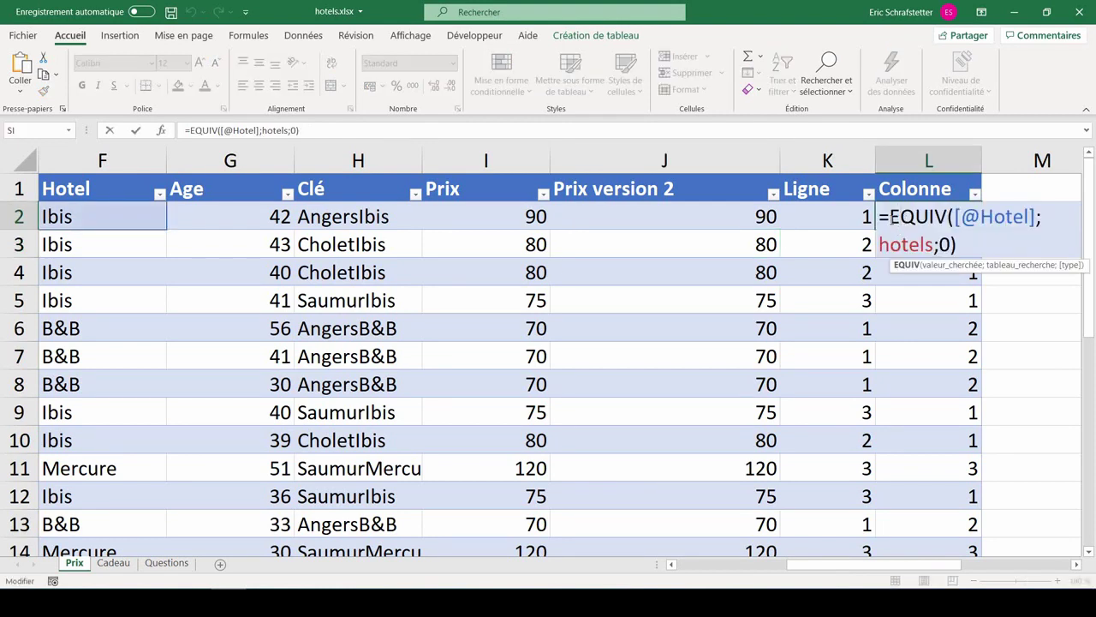
pyautogui.moveTo(892, 219); pyautogui.dragTo(958, 248)
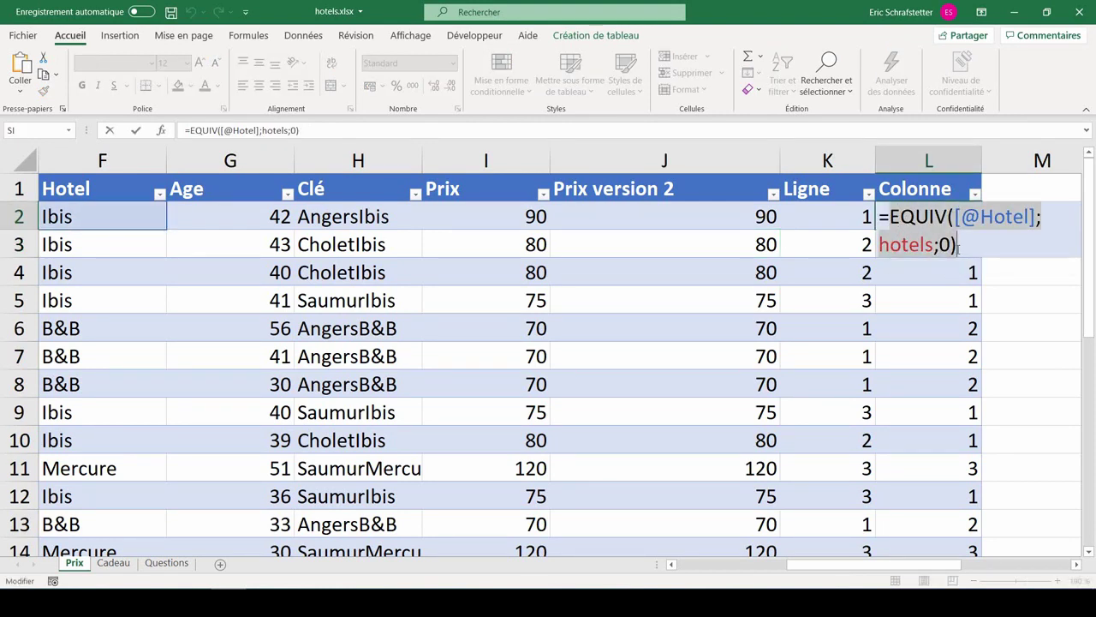
pyautogui.press('Escape')
pyautogui.doubleClick(717, 218)
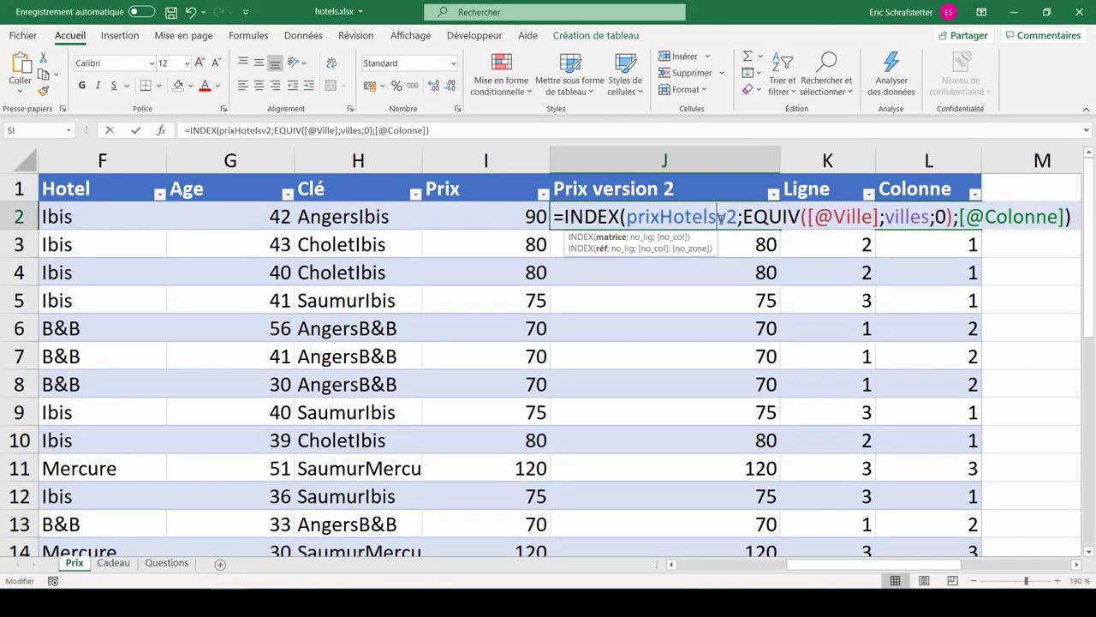
pyautogui.moveTo(960, 218); pyautogui.dragTo(1067, 218)
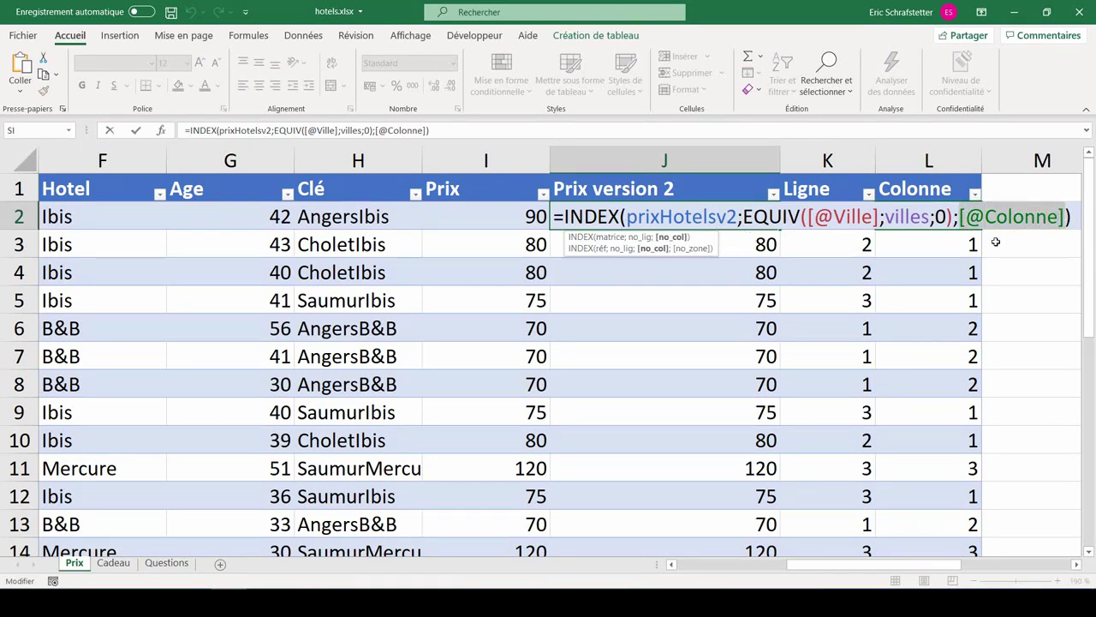
pyautogui.write('EQUIV([@Hotel];hotels;0)')
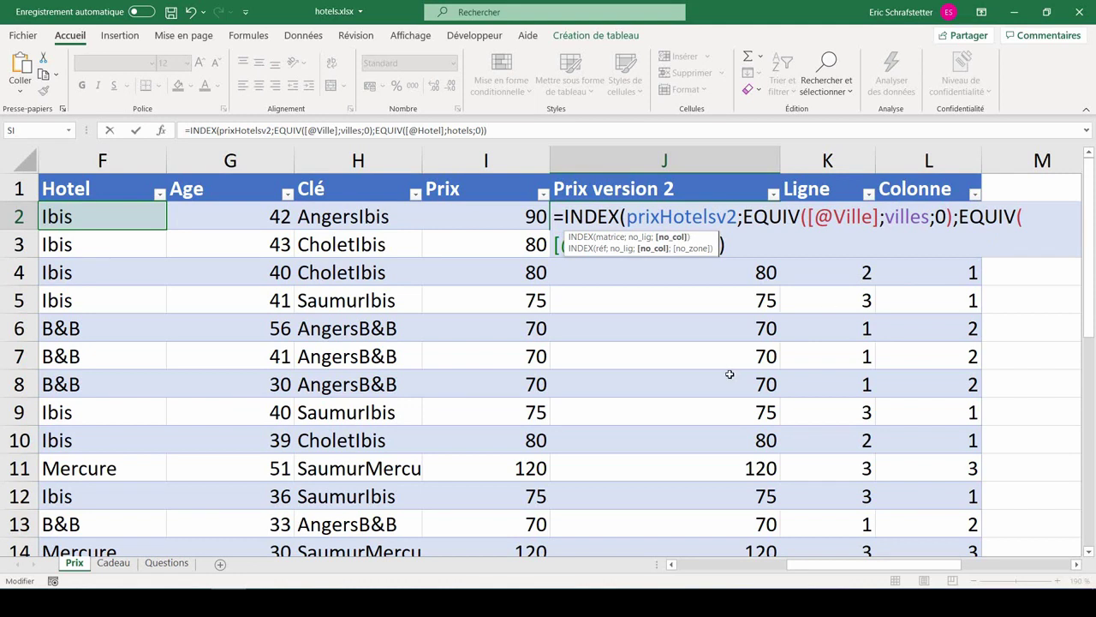
pyautogui.press('Return')
# Step: Delete the Ligne and Colonne helper columns K:L, then view the Questions sheet
pyautogui.moveTo(827, 160); pyautogui.dragTo(923, 163)
pyautogui.rightClick(923, 164)
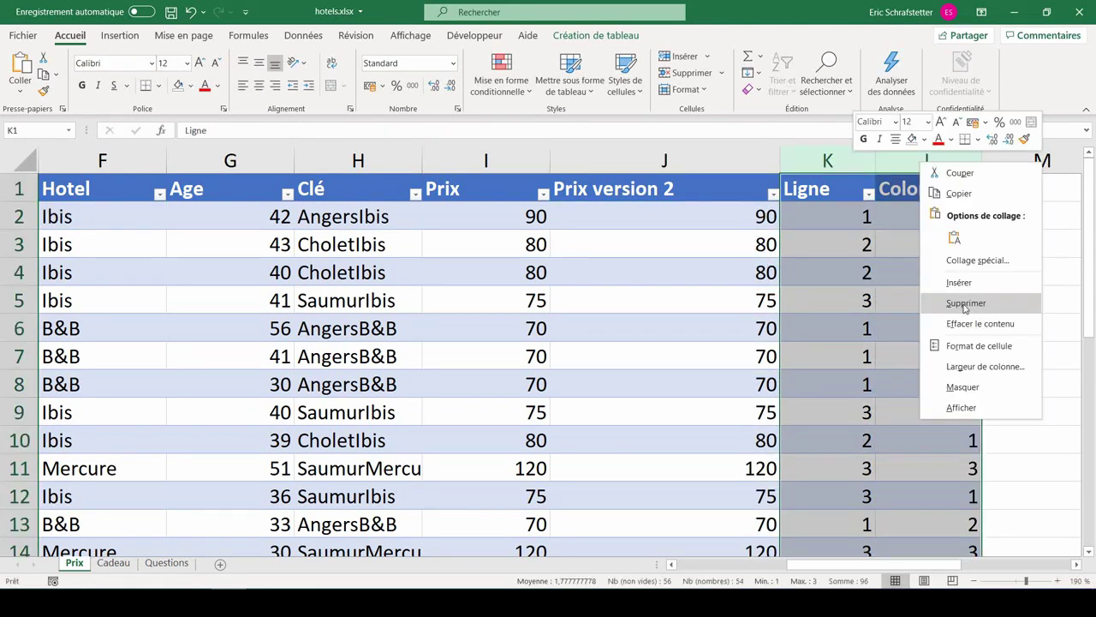
pyautogui.click(966, 304)
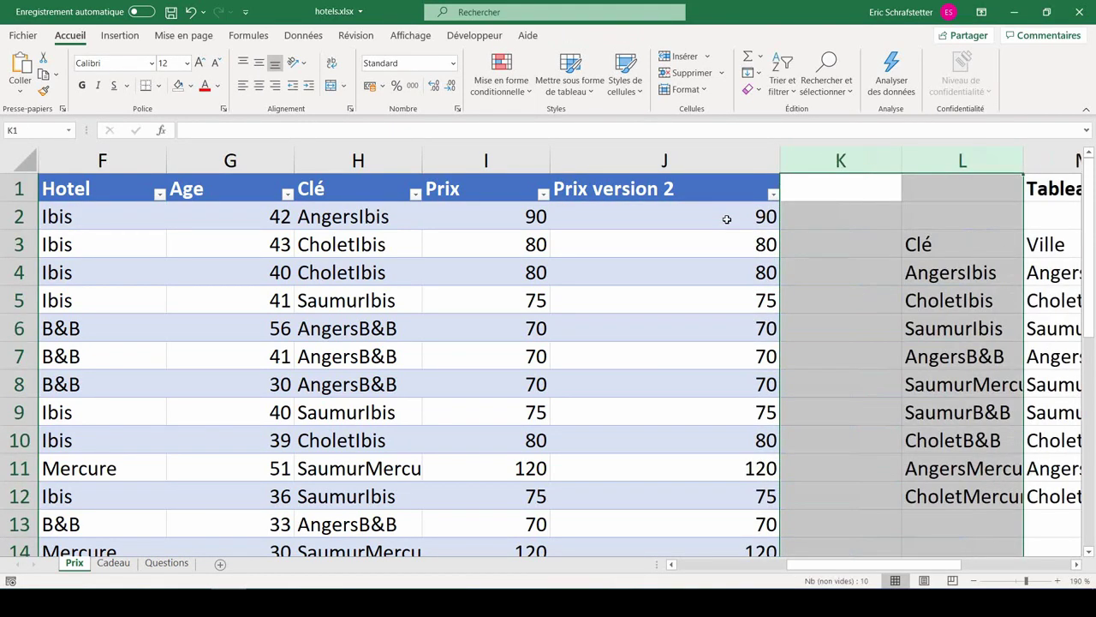
pyautogui.hotkey('ctrl', 'pagedown')
pyautogui.hotkey('ctrl', 'pagedown')
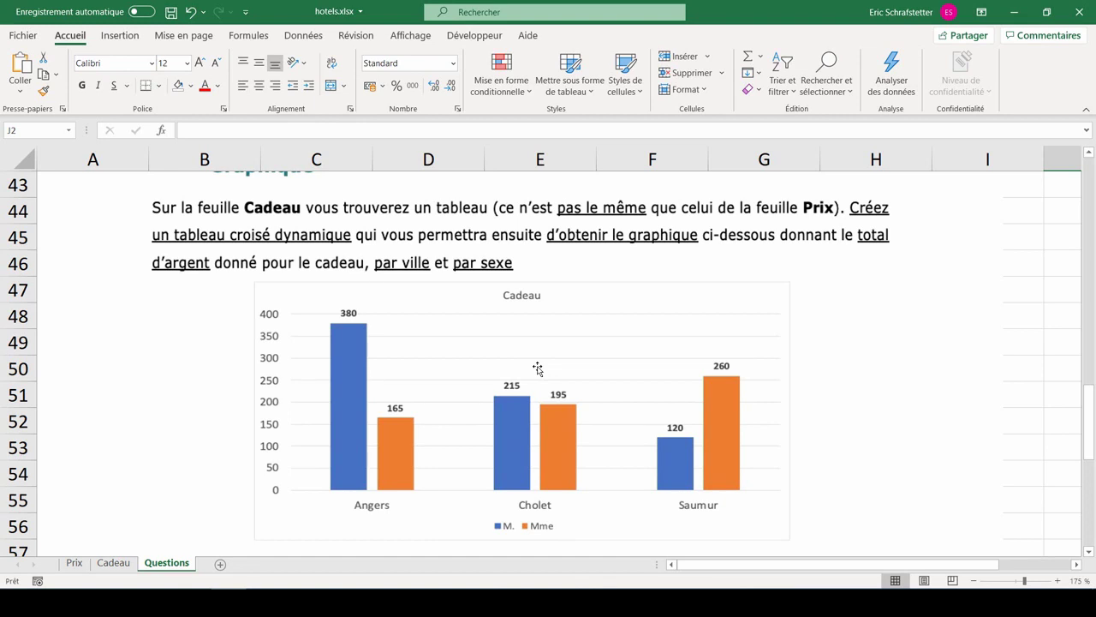
# Step: Compare with the target chart on Questions, then select cell D11 in the Cadeau data table
pyautogui.click(113, 563)
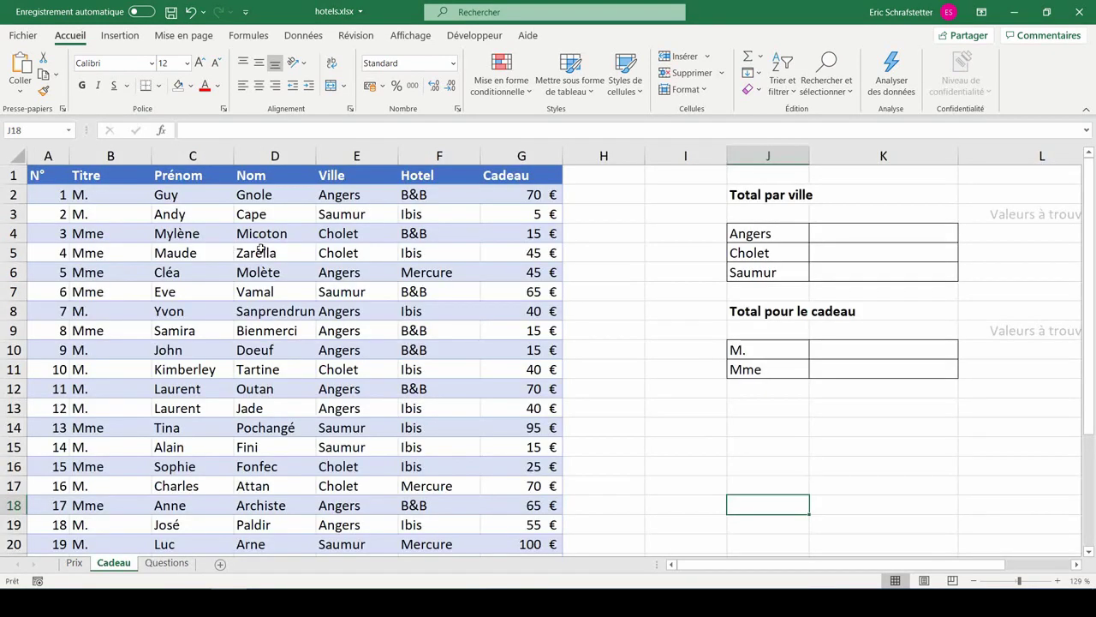
pyautogui.click(166, 563)
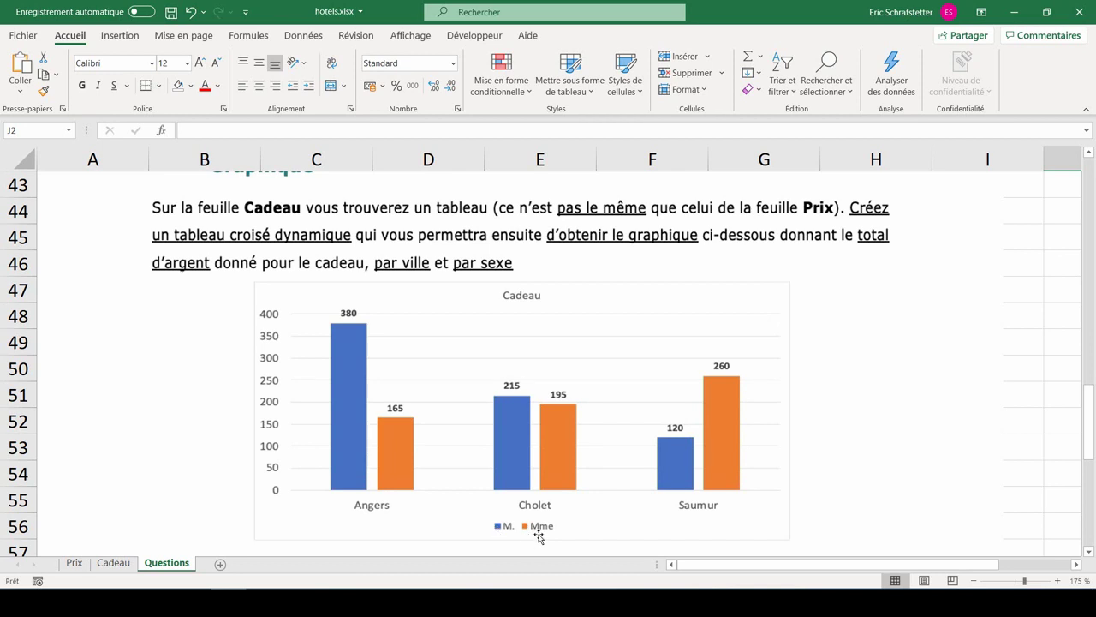
pyautogui.click(113, 563)
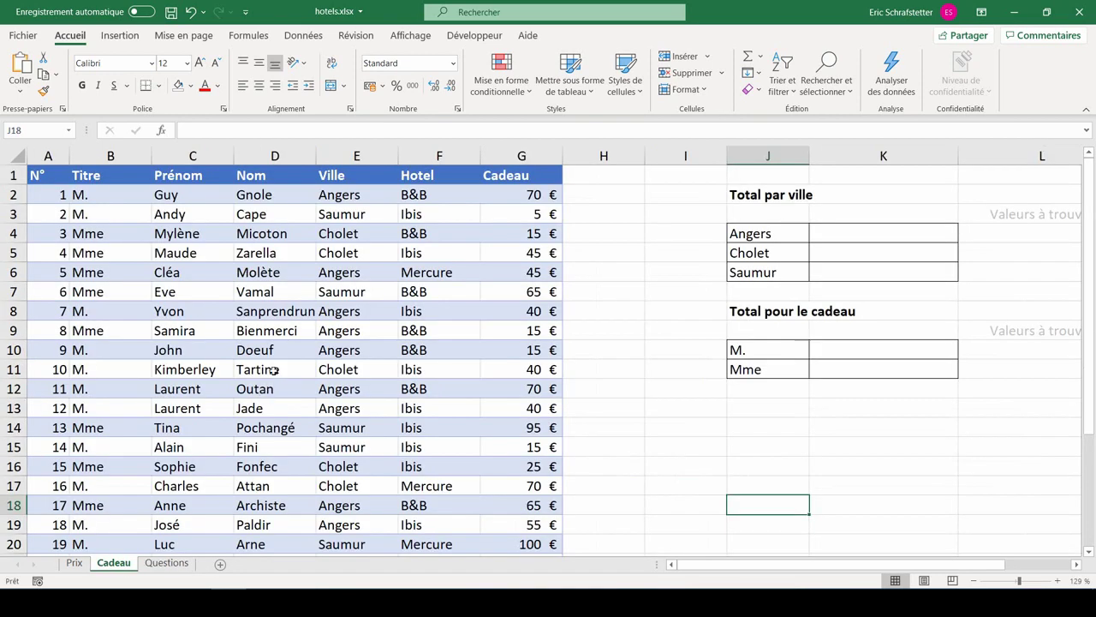
pyautogui.click(273, 369)
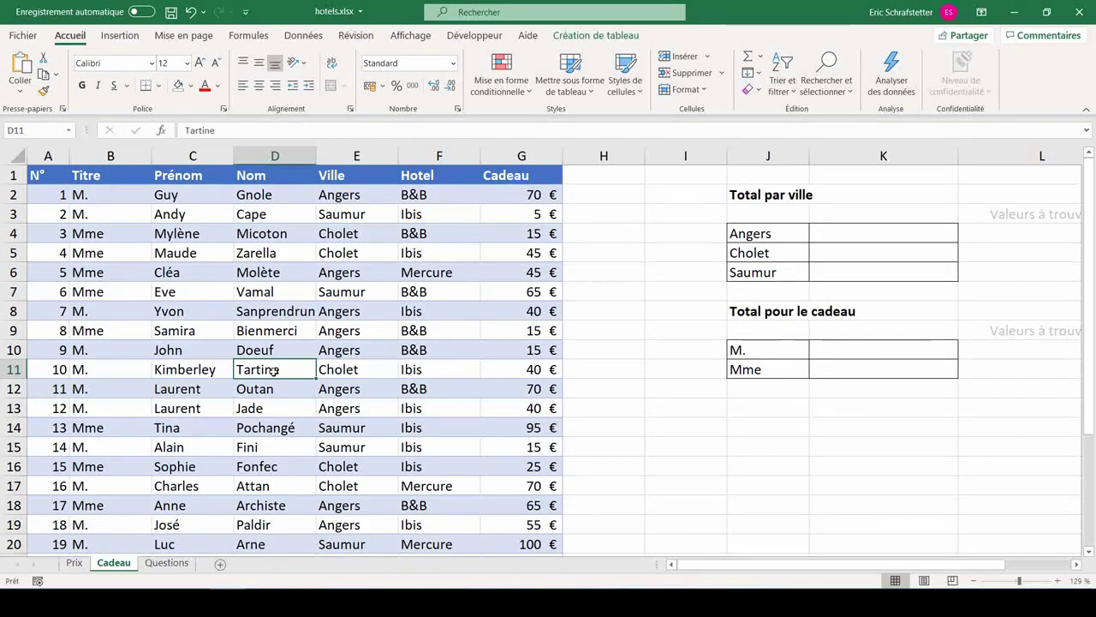
# Step: Create a pivot table from the data range on a new sheet
pyautogui.click(120, 35)
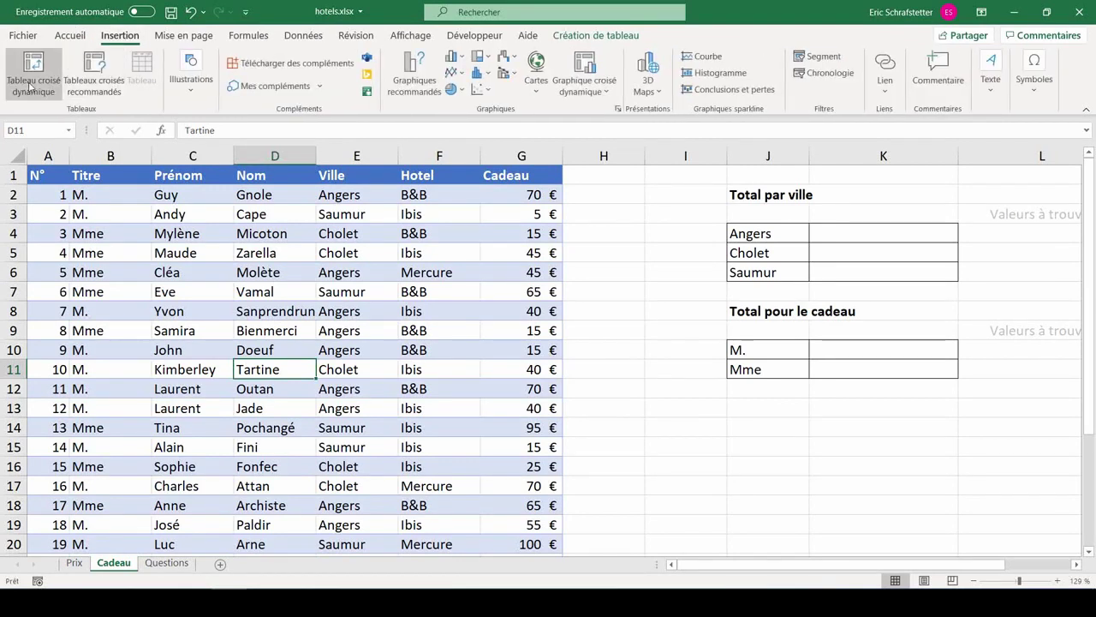
pyautogui.click(30, 86)
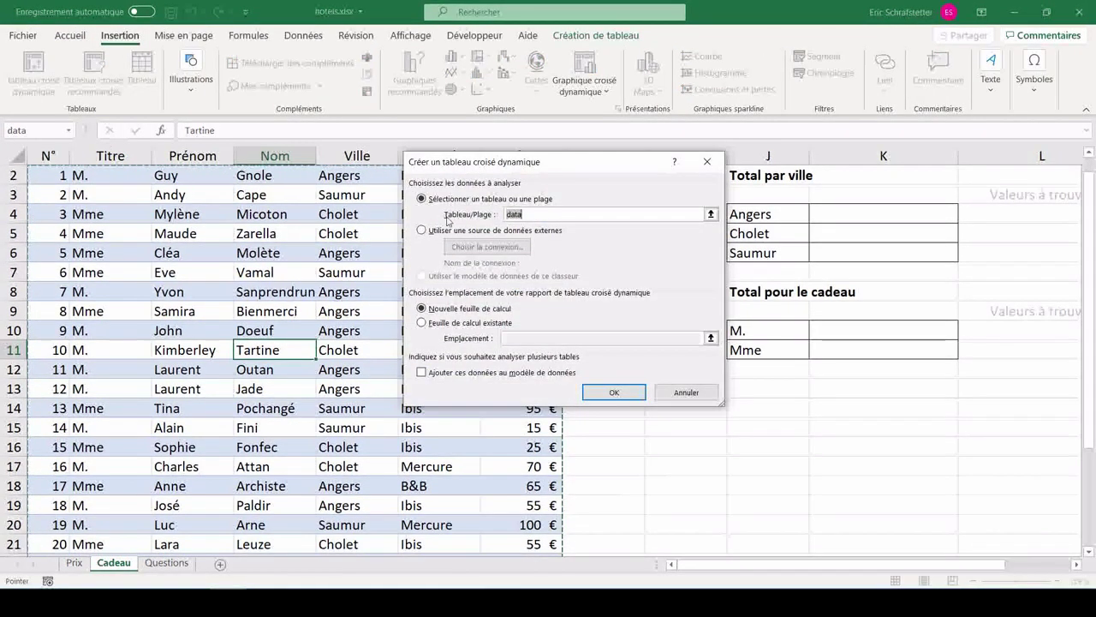
pyautogui.click(524, 215)
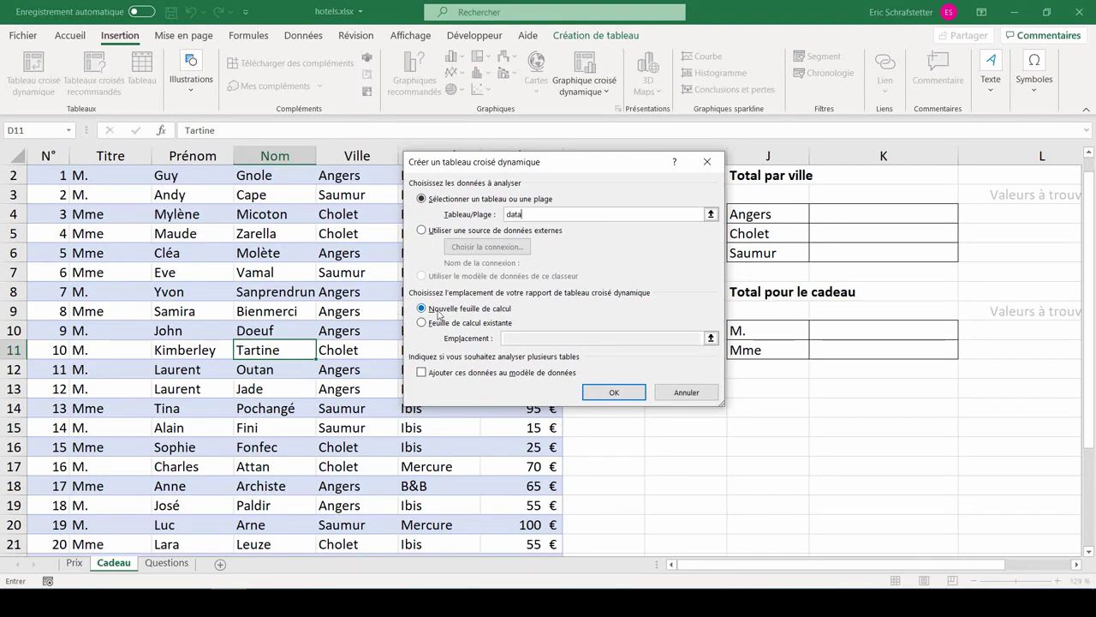
pyautogui.click(615, 392)
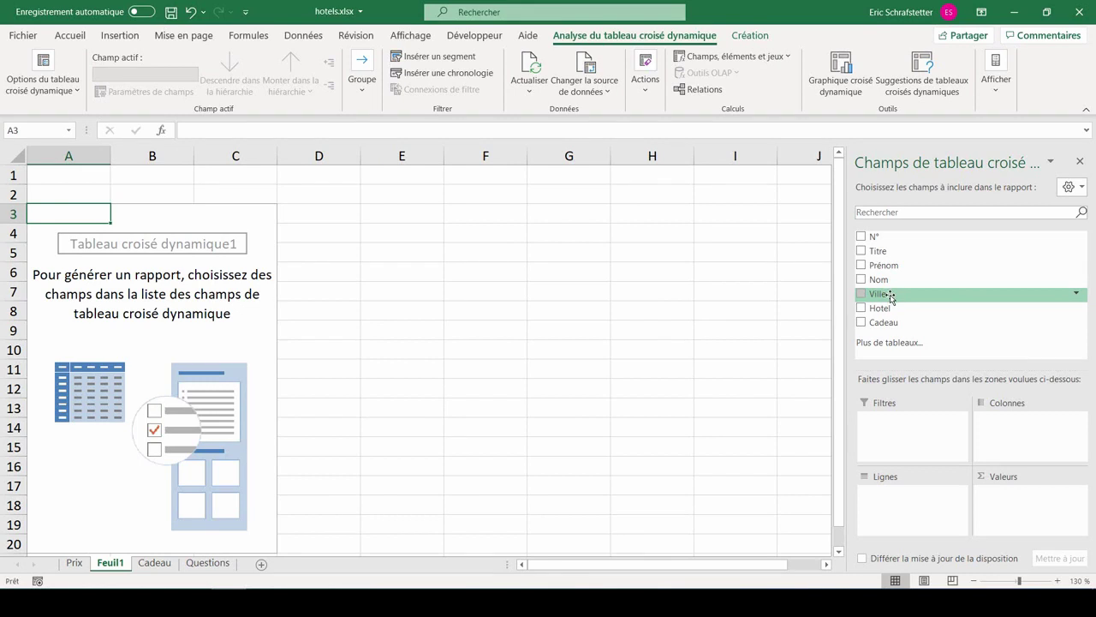
# Step: Put Ville then Titre in the pivot rows, then view the Questions sheet
pyautogui.moveTo(884, 295); pyautogui.dragTo(899, 501)
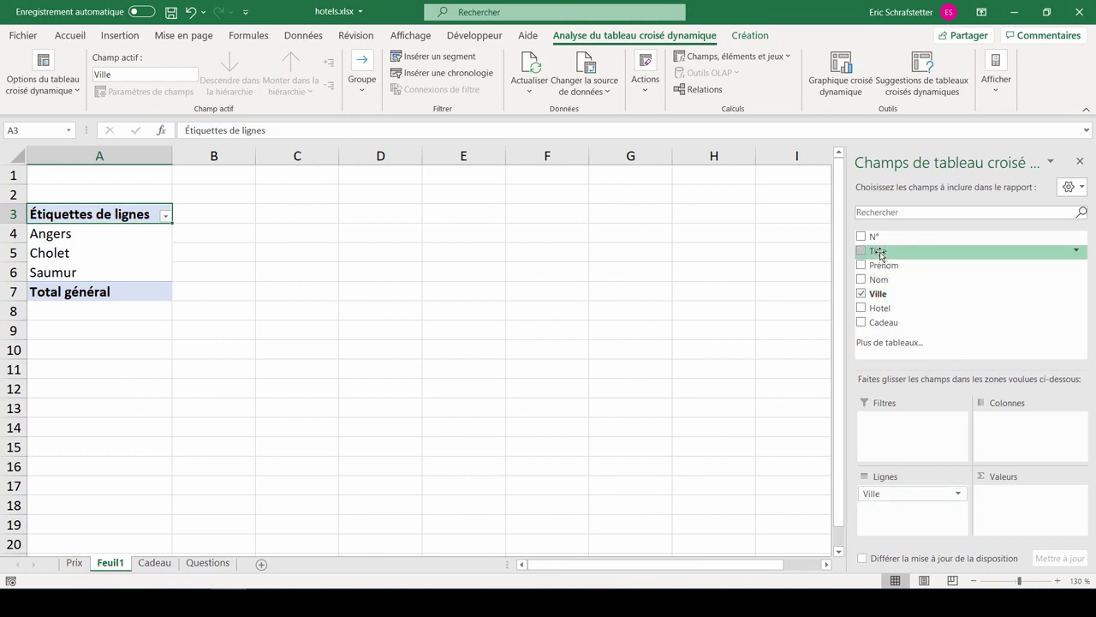
pyautogui.moveTo(877, 253); pyautogui.dragTo(1007, 434)
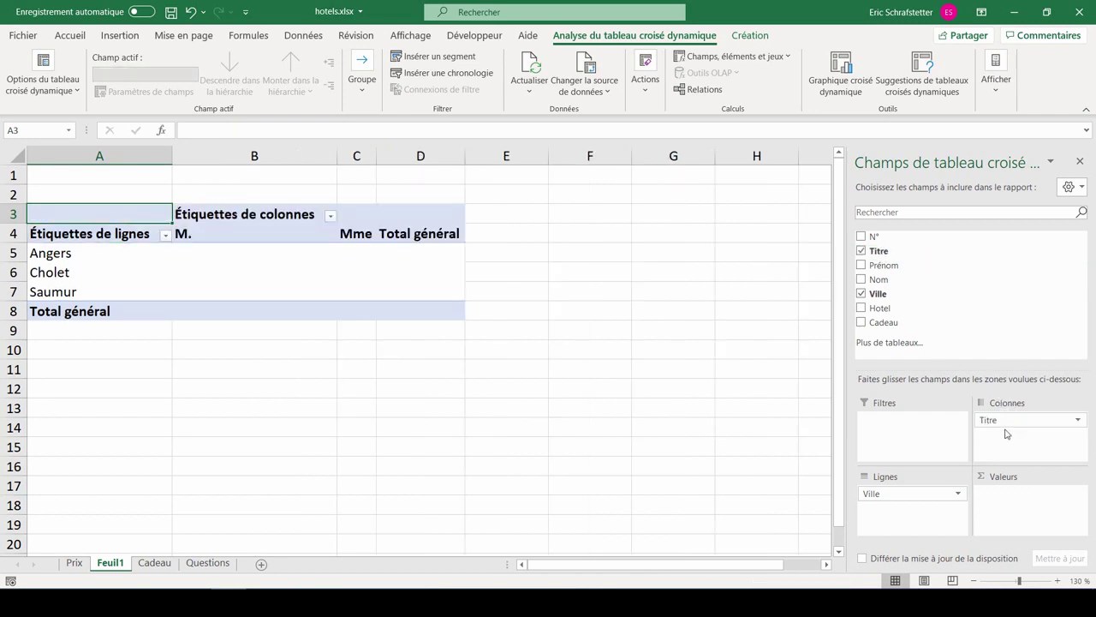
pyautogui.moveTo(887, 251)
pyautogui.mouseDown()
pyautogui.moveTo(936, 399)
pyautogui.moveTo(913, 511)
pyautogui.mouseUp()
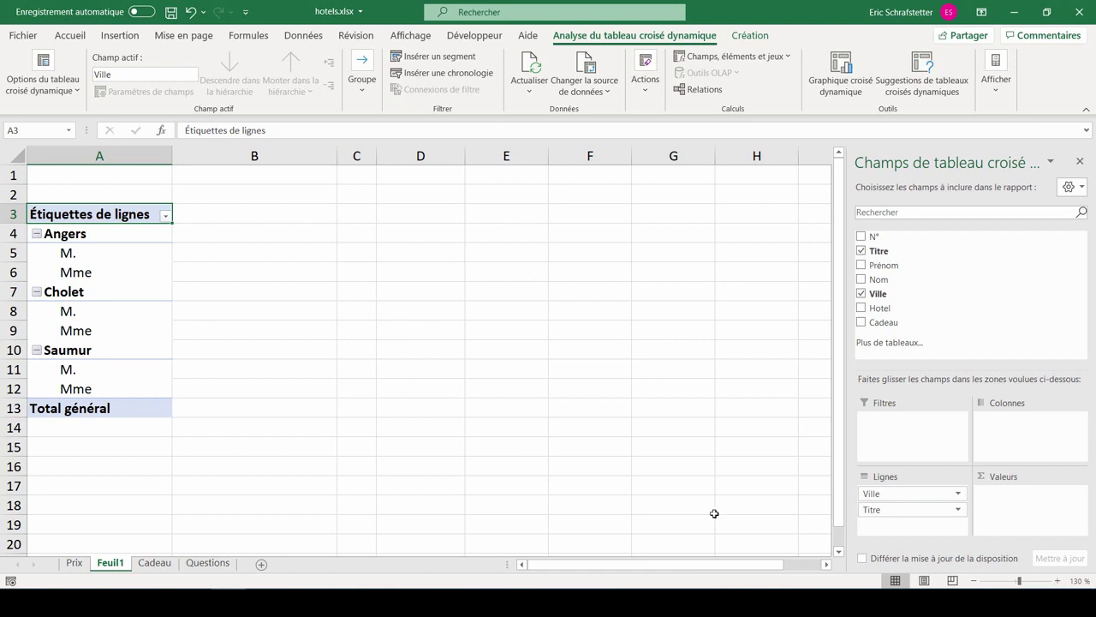
pyautogui.hotkey('ctrl', 'pagedown')
pyautogui.hotkey('ctrl', 'pagedown')
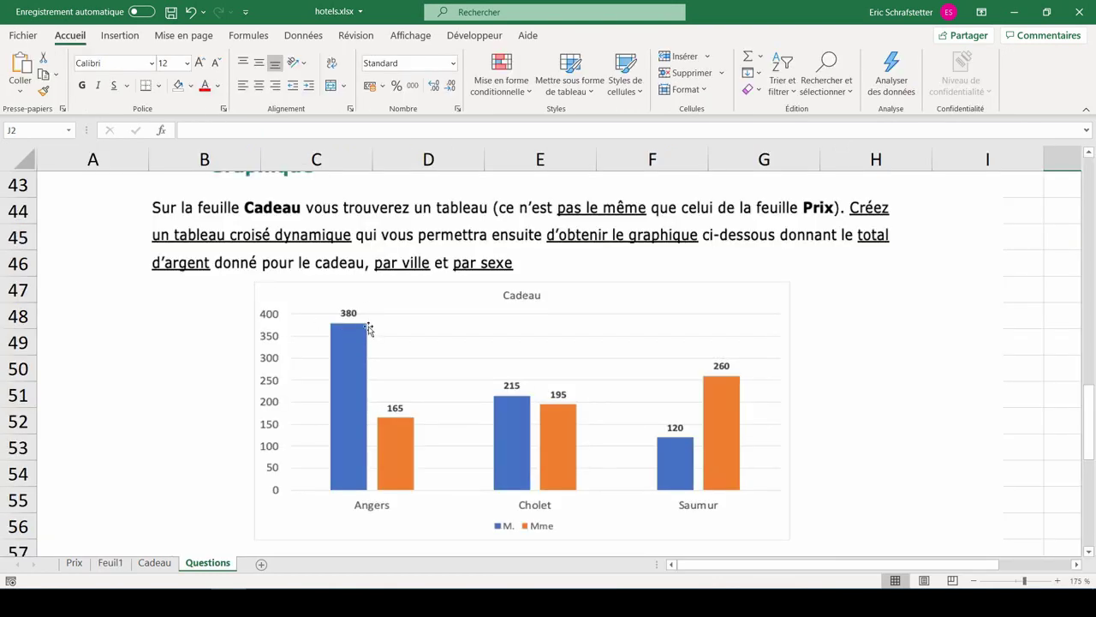
# Step: Sum Cadeau in the pivot values and insert a clustered column pivot chart
pyautogui.click(155, 566)
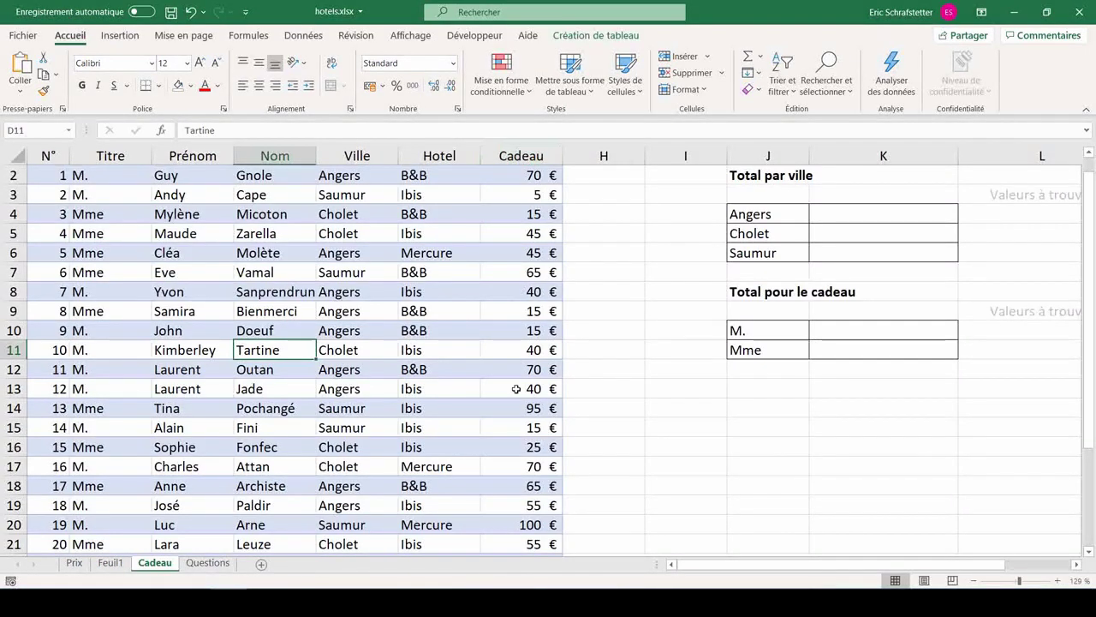
pyautogui.click(110, 564)
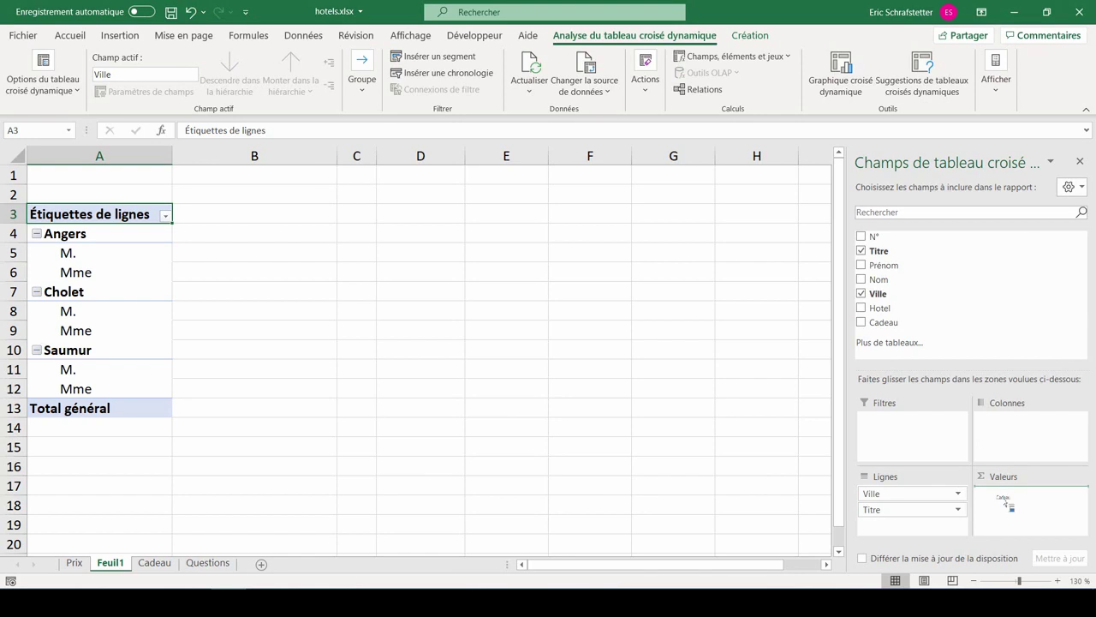
pyautogui.moveTo(885, 324); pyautogui.dragTo(1012, 503)
pyautogui.click(233, 330)
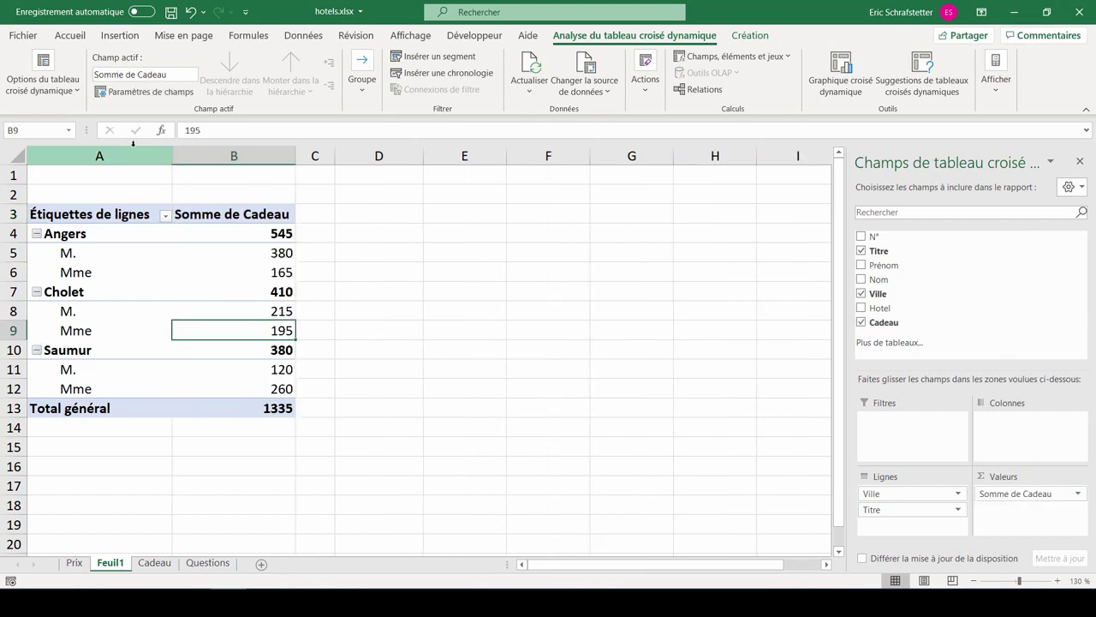
pyautogui.click(116, 37)
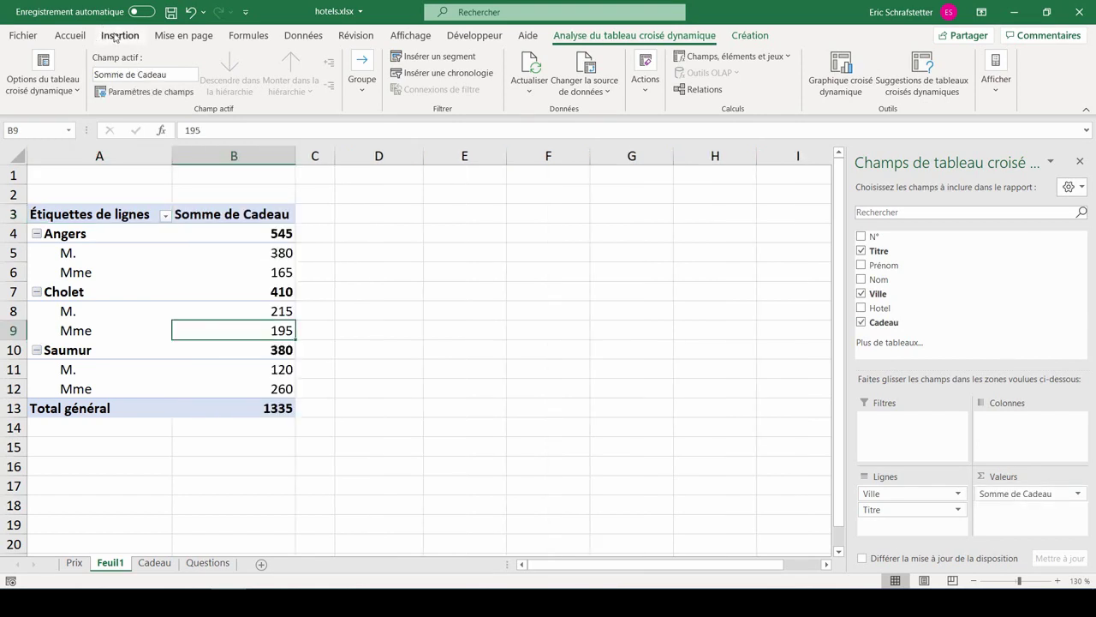
pyautogui.click(452, 57)
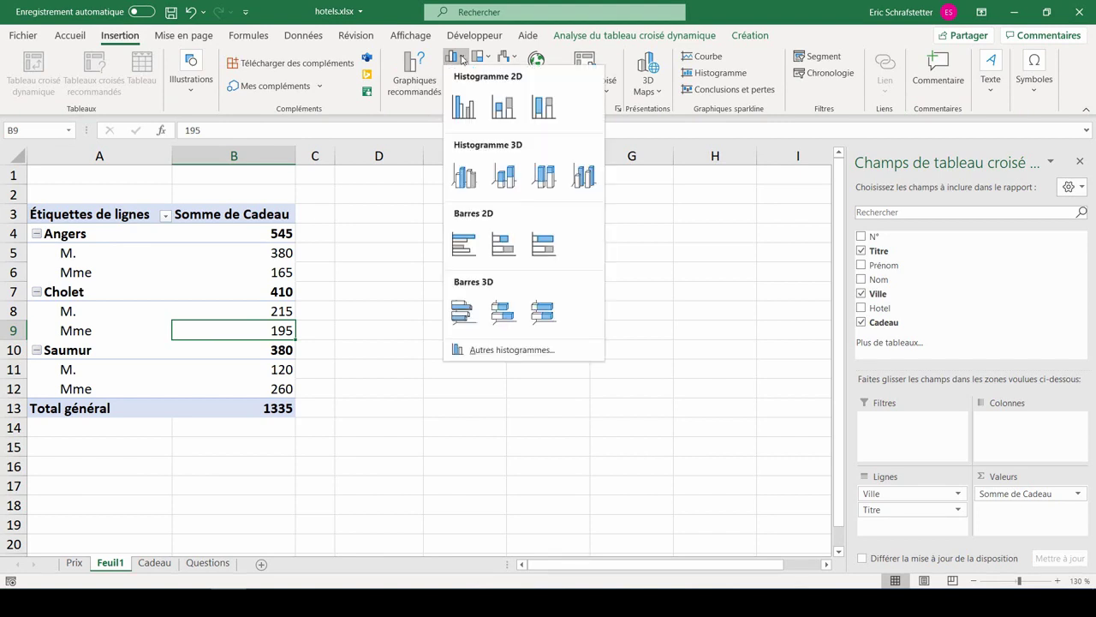
pyautogui.click(462, 109)
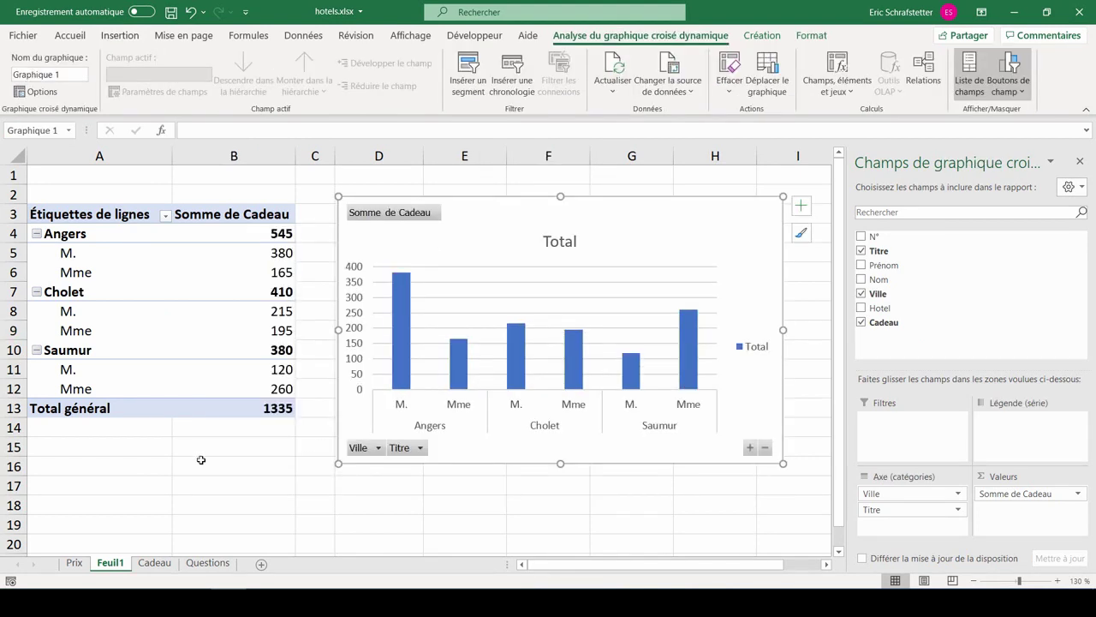
# Step: Make Titre the chart series (M. and Mme) and undo the chart move to reveal Total général
pyautogui.click(206, 564)
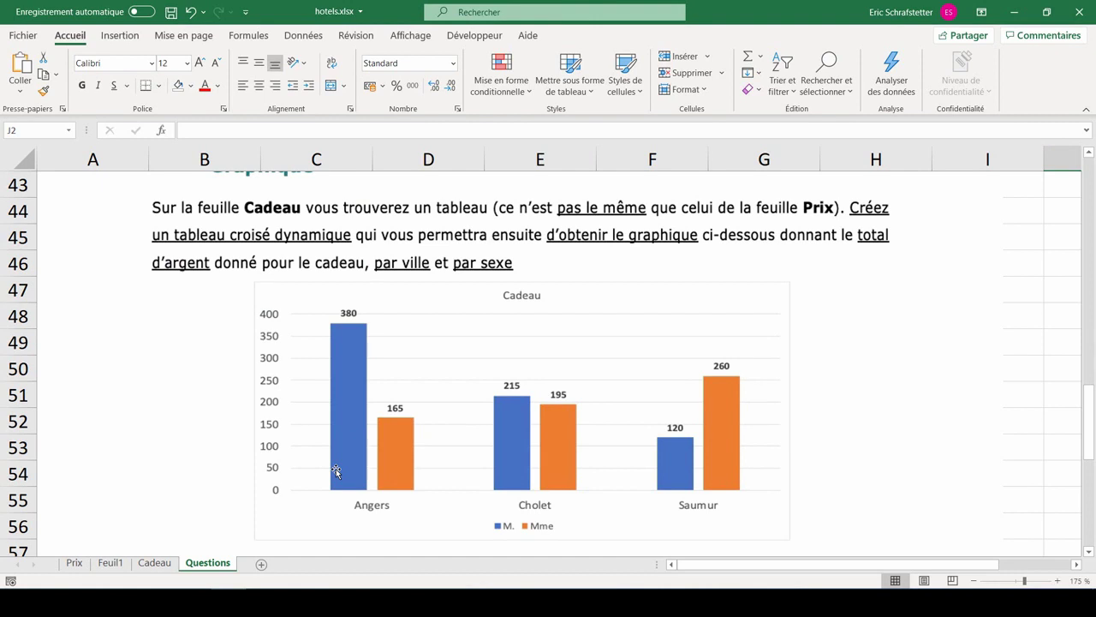
pyautogui.hotkey('ctrl', 'pageup')
pyautogui.hotkey('ctrl', 'pageup')
pyautogui.moveTo(873, 507); pyautogui.dragTo(999, 432)
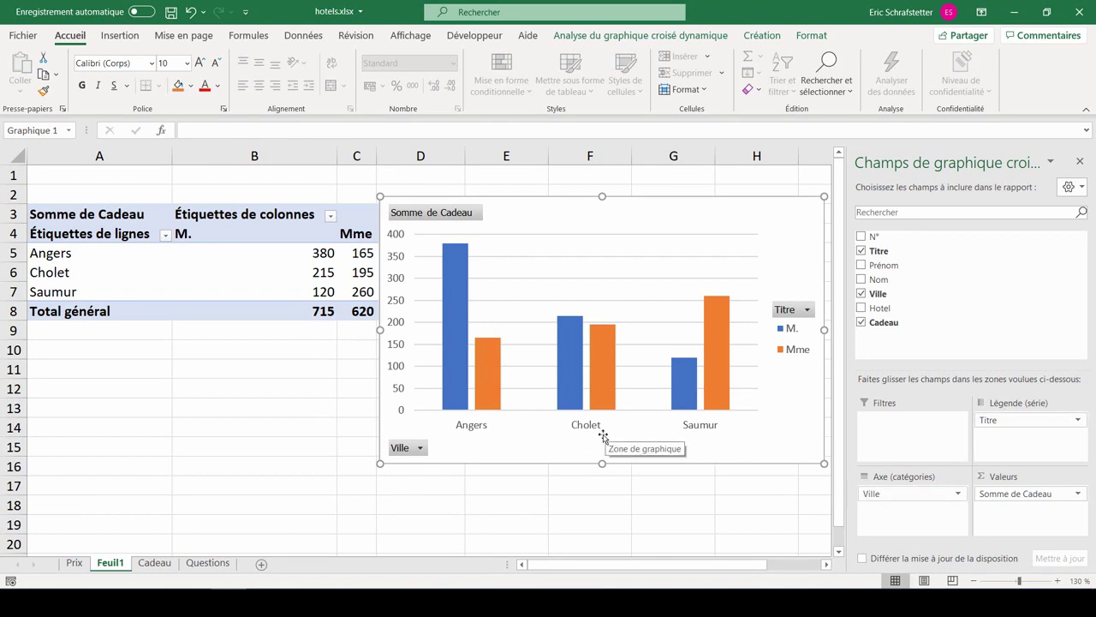
pyautogui.hotkey('ctrl', 'z')
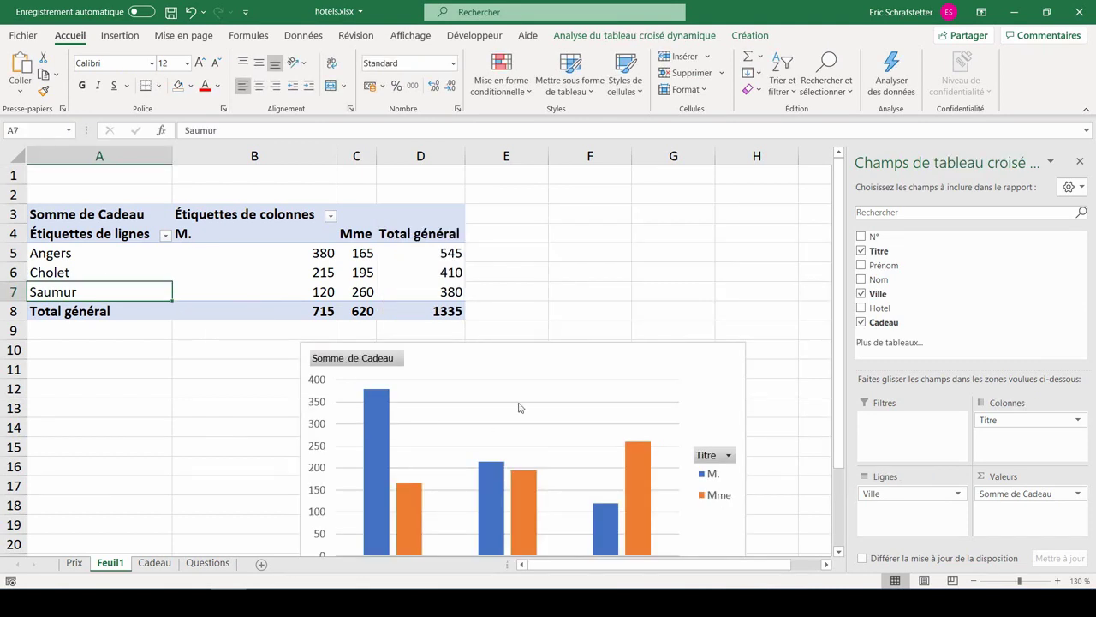
# Step: Switch to the Questions sheet to read the 'Achat d'un cadeau commun' task on NB.SI and SOMME.SI totals
pyautogui.click(207, 563)
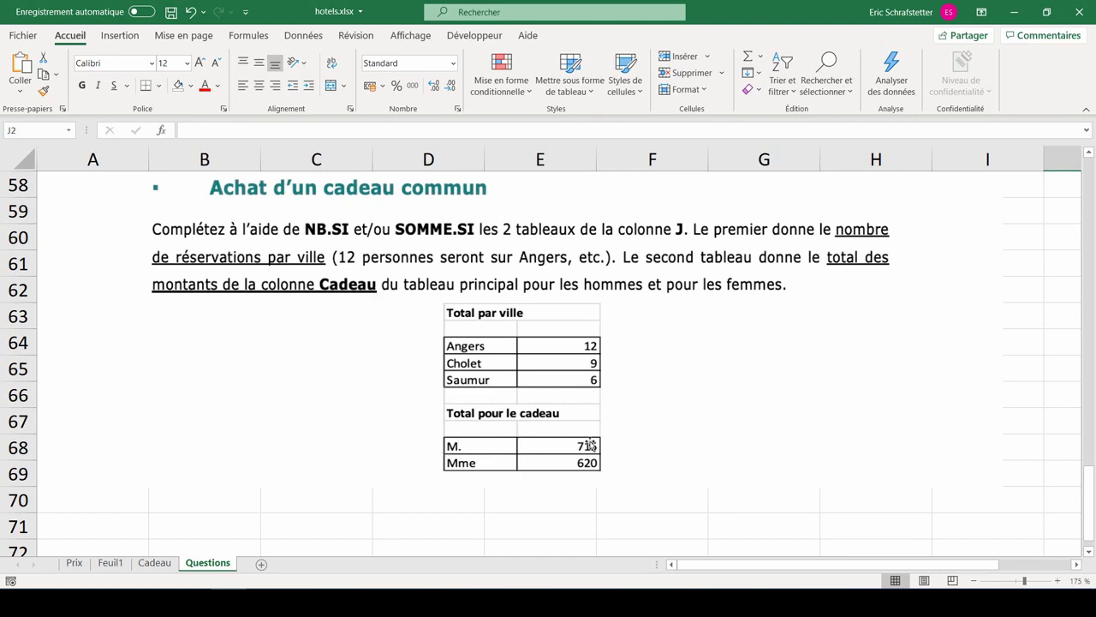
# Step: On the Cadeau sheet, enter =NB.SI(data[Ville];I4) in J4 to count Angers guests (12)
pyautogui.hotkey('ctrl', 'pageup')
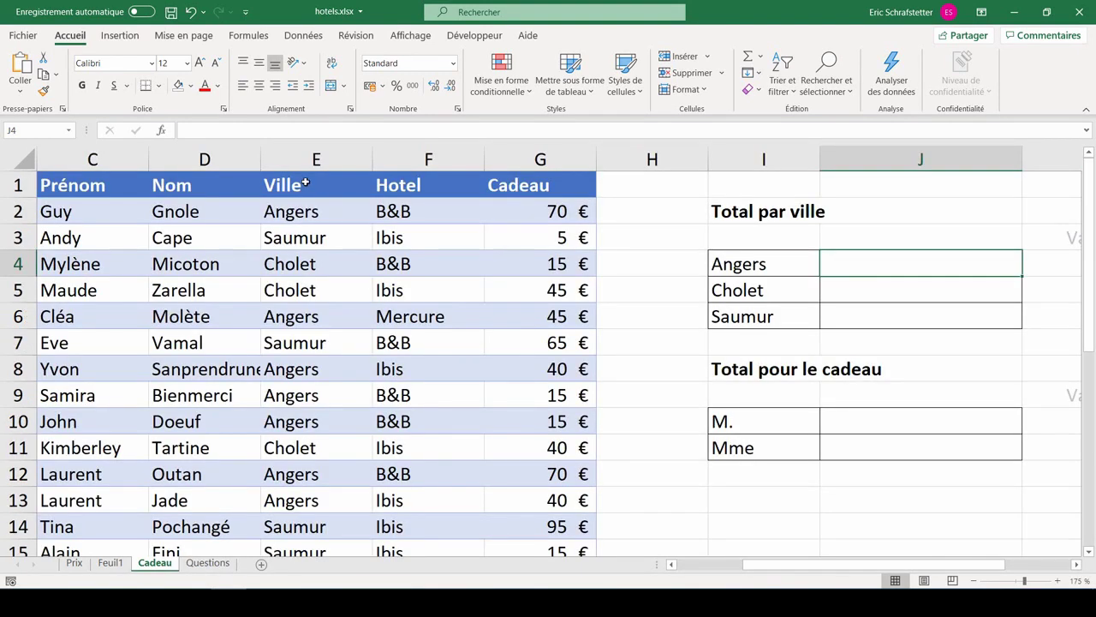
pyautogui.click(296, 176)
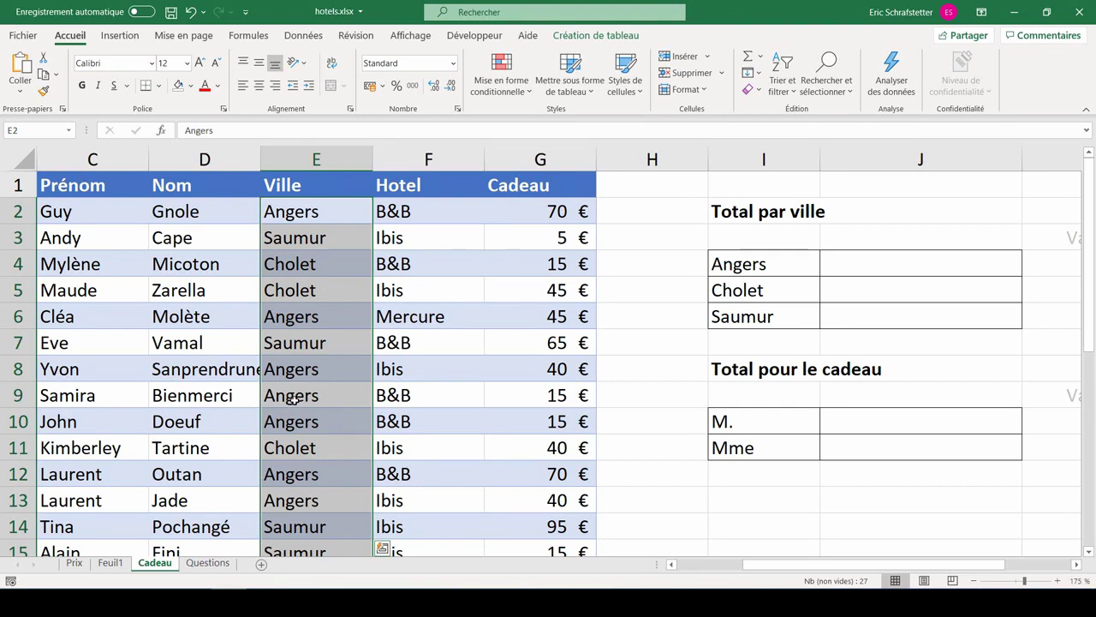
pyautogui.click(891, 265)
pyautogui.write('=')
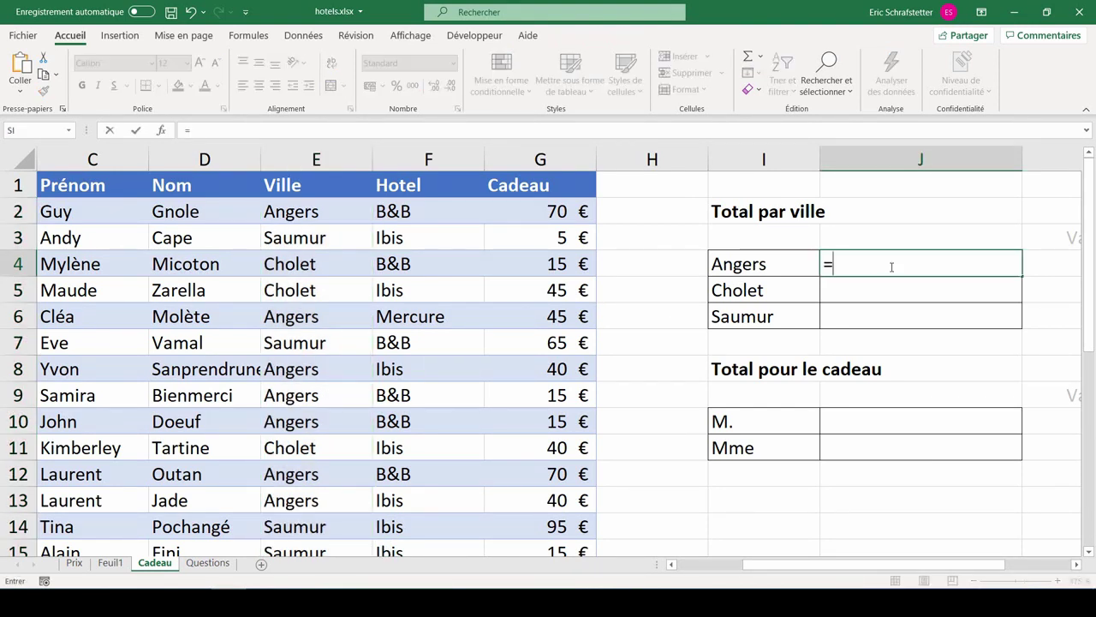
pyautogui.write('nb.si(')
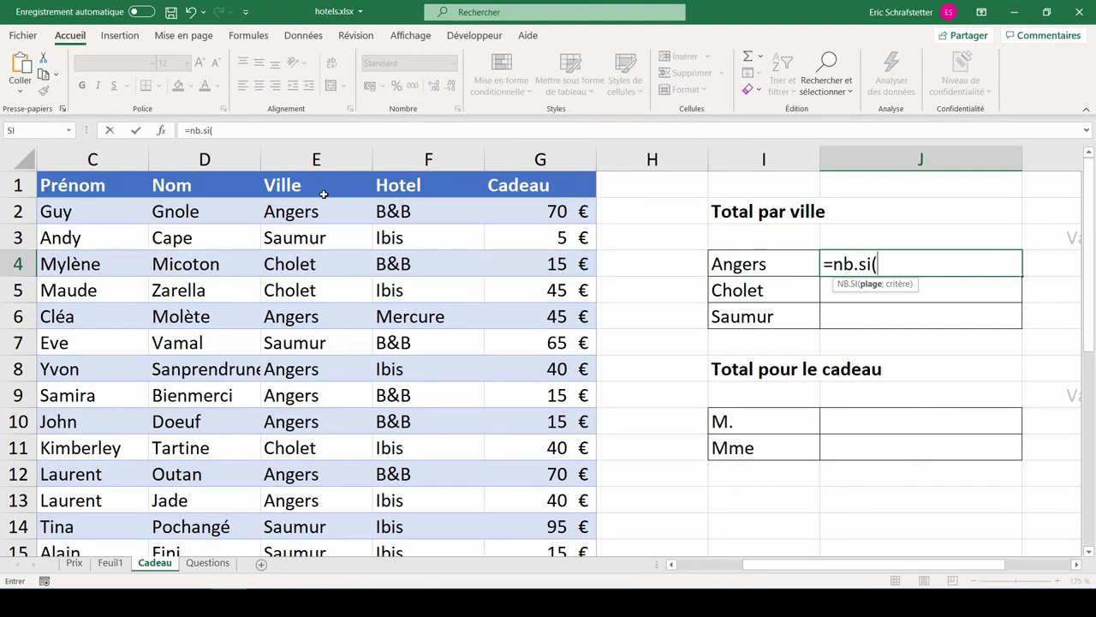
pyautogui.click(302, 153)
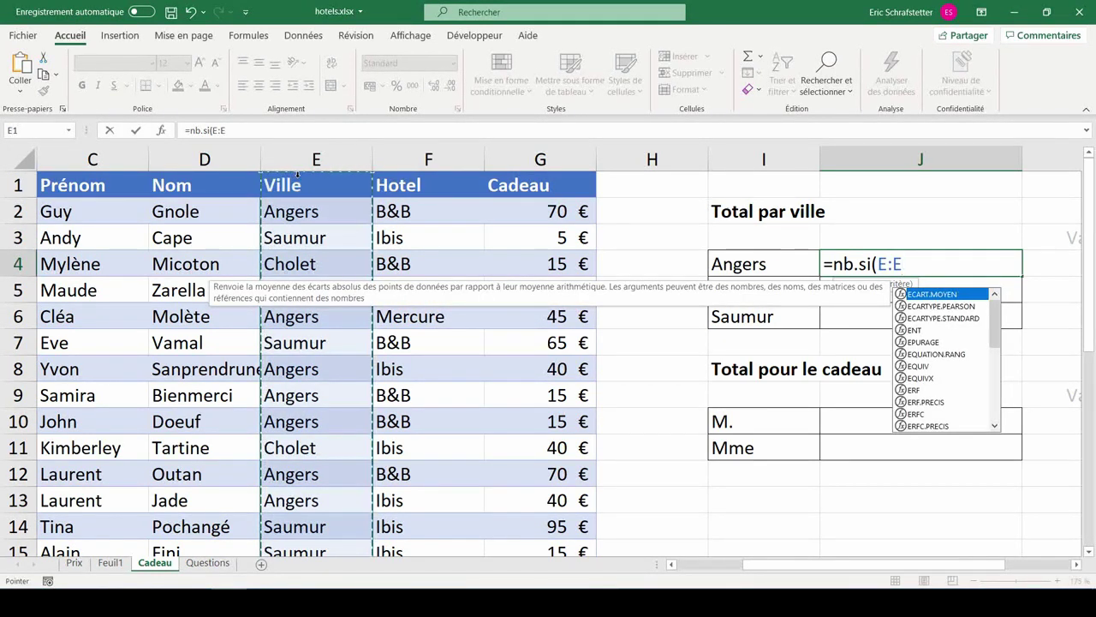
pyautogui.click(293, 180)
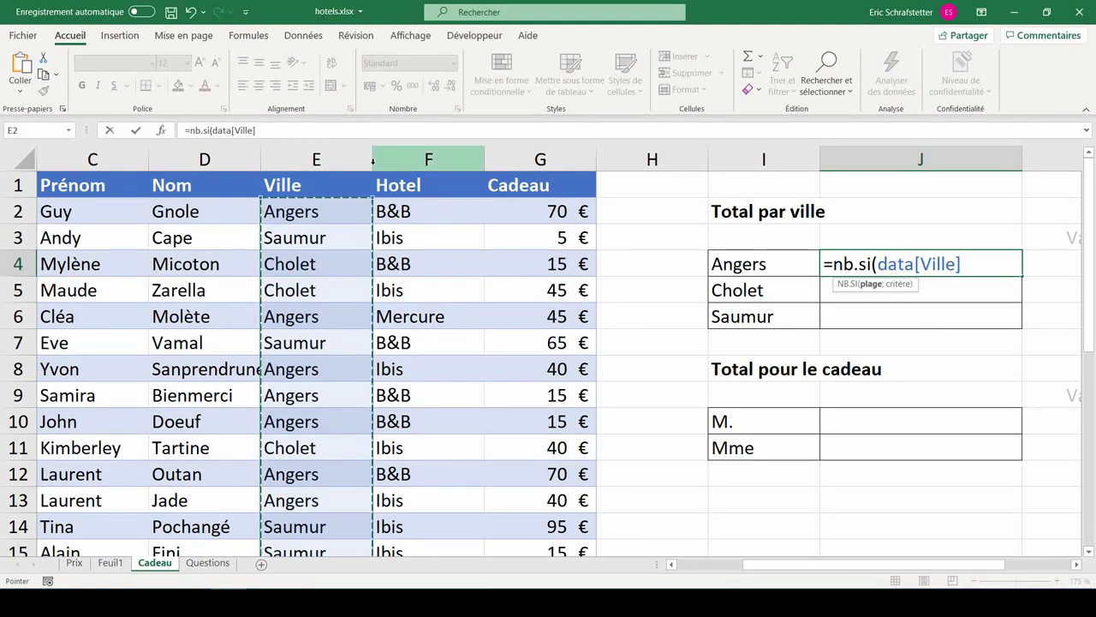
pyautogui.click(346, 160)
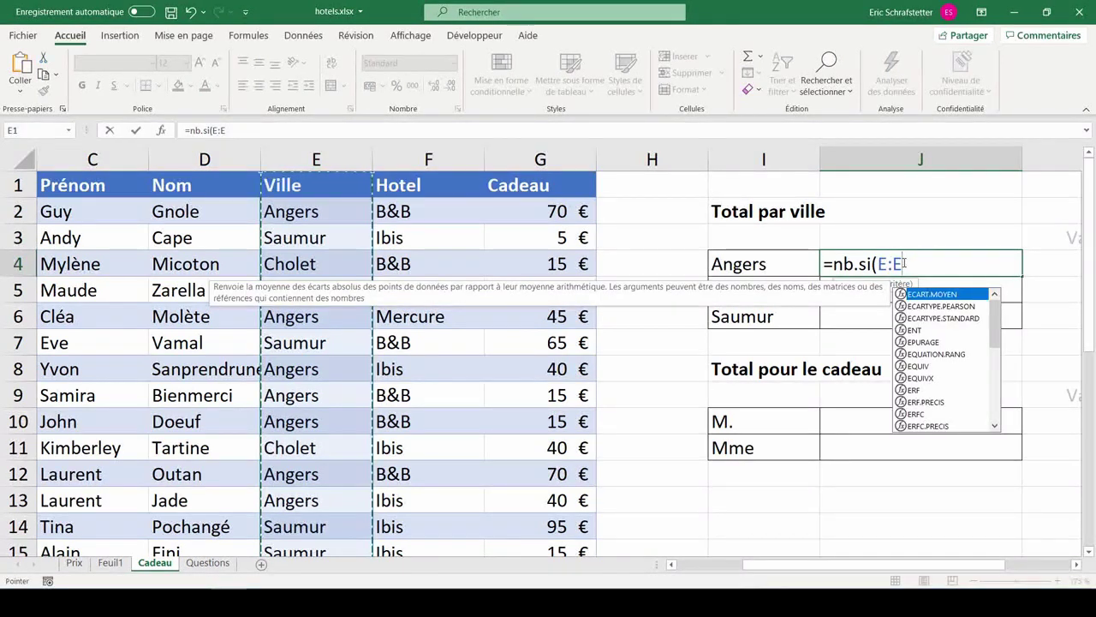
pyautogui.click(293, 175)
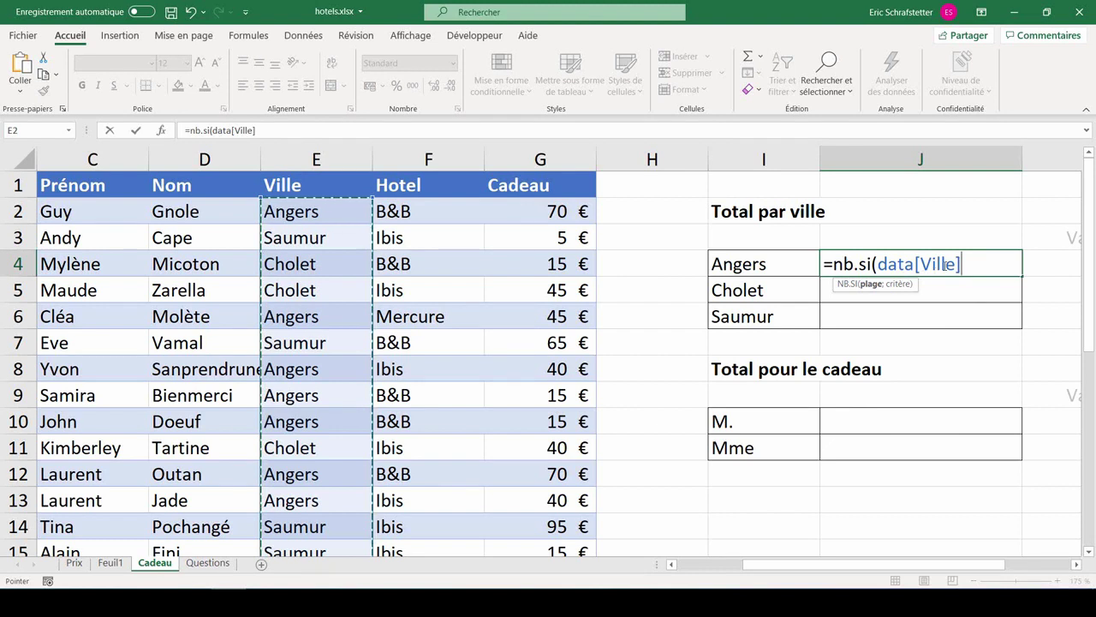
pyautogui.write(';')
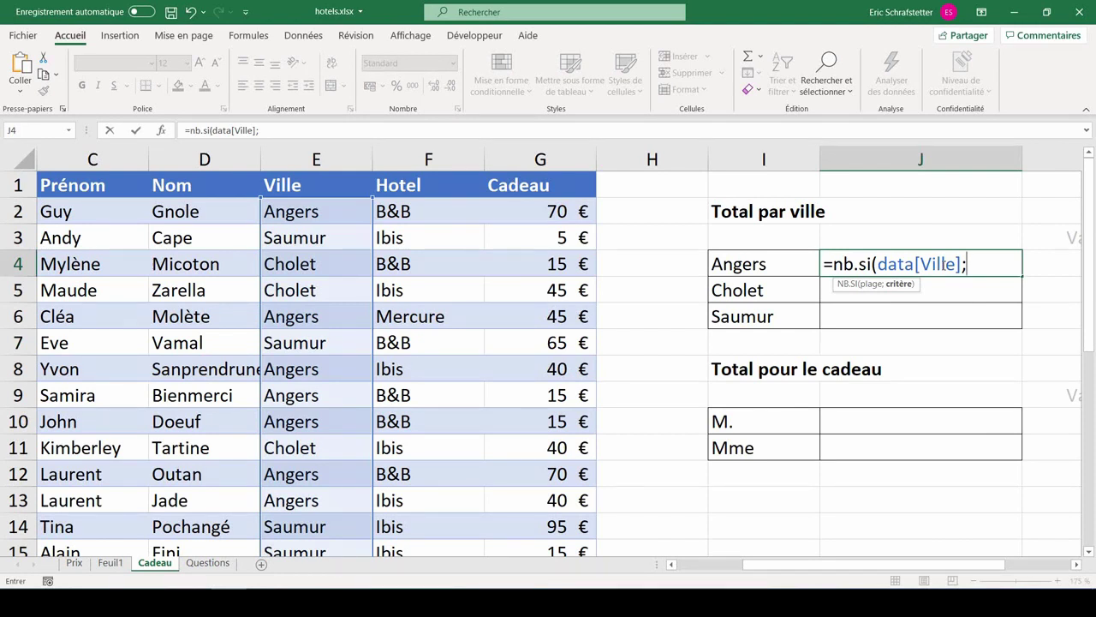
pyautogui.click(740, 267)
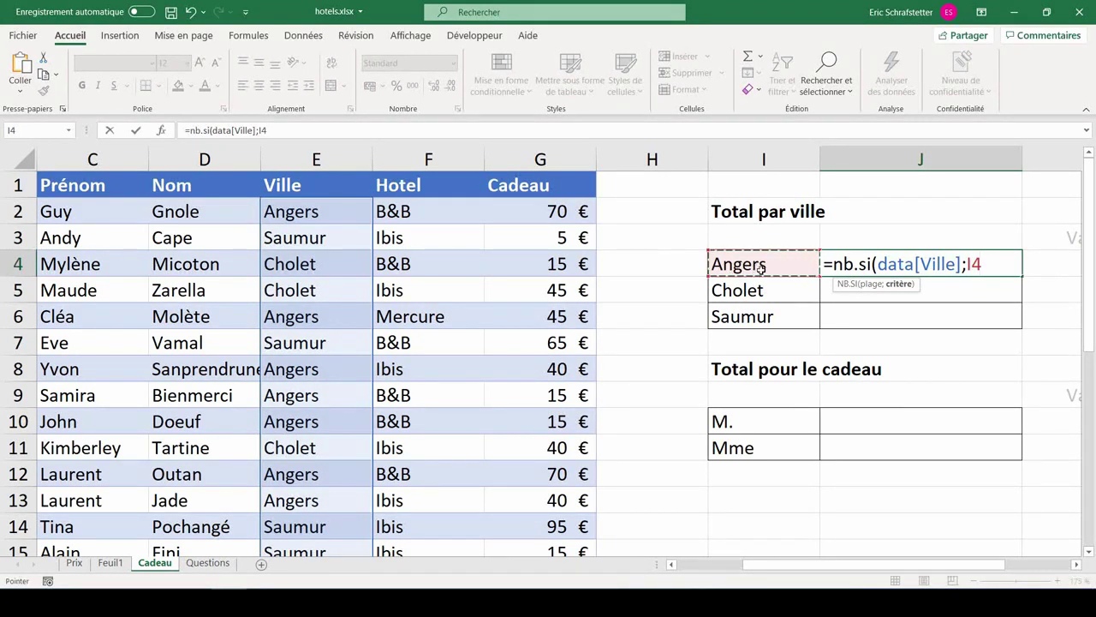
pyautogui.write(')')
pyautogui.press('Return')
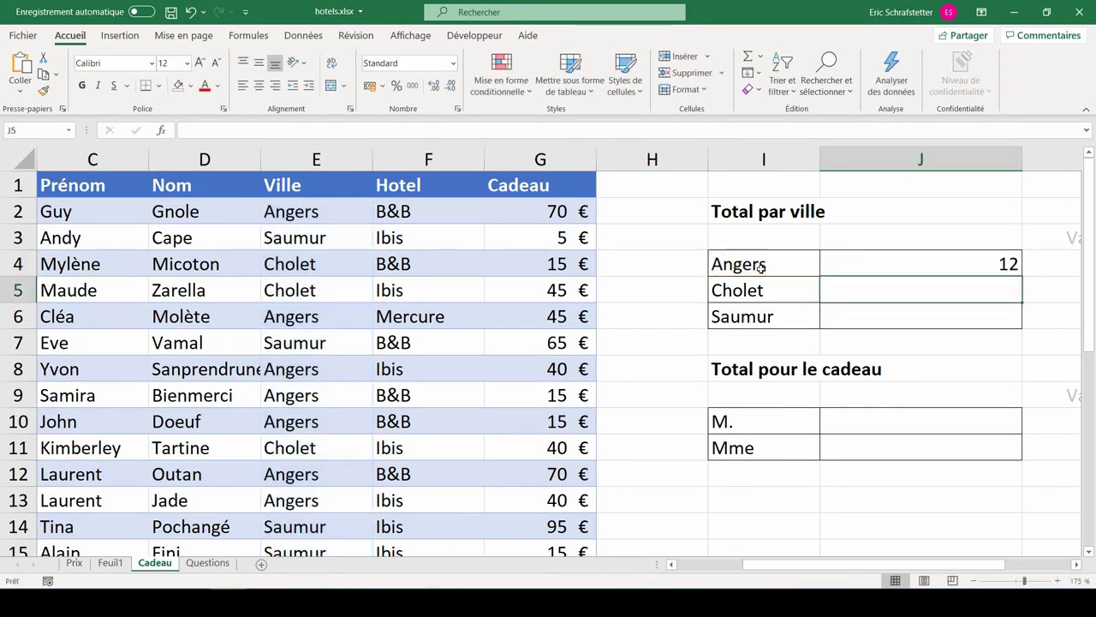
# Step: Fill the count formula down to J6, giving Cholet 9 and Saumur 6
pyautogui.click(830, 268)
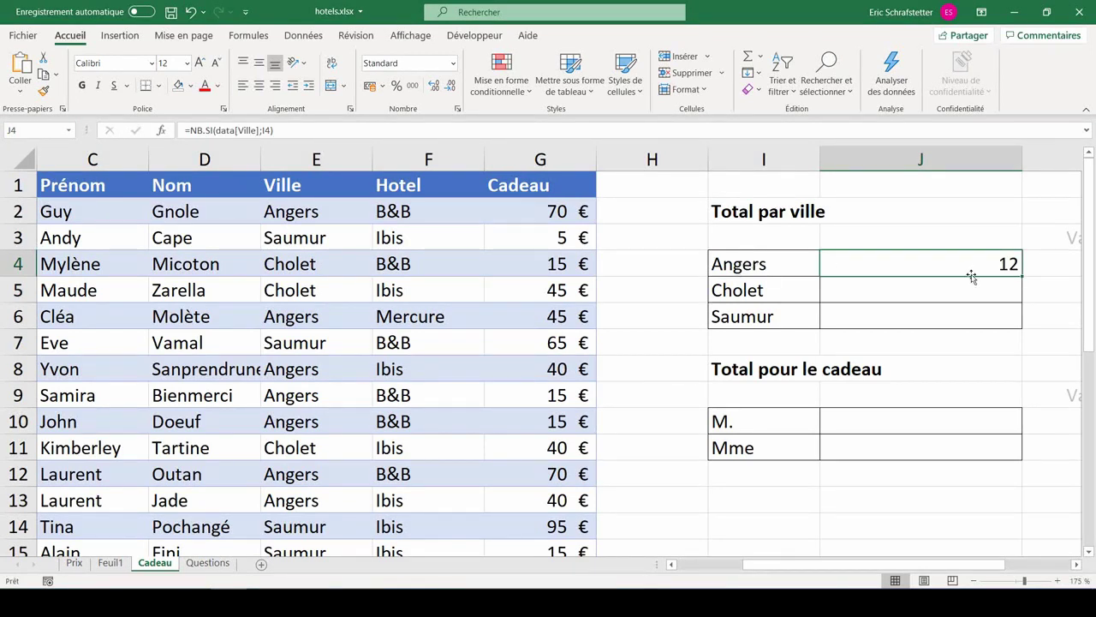
pyautogui.moveTo(1022, 276); pyautogui.dragTo(1020, 332)
pyautogui.doubleClick(875, 290)
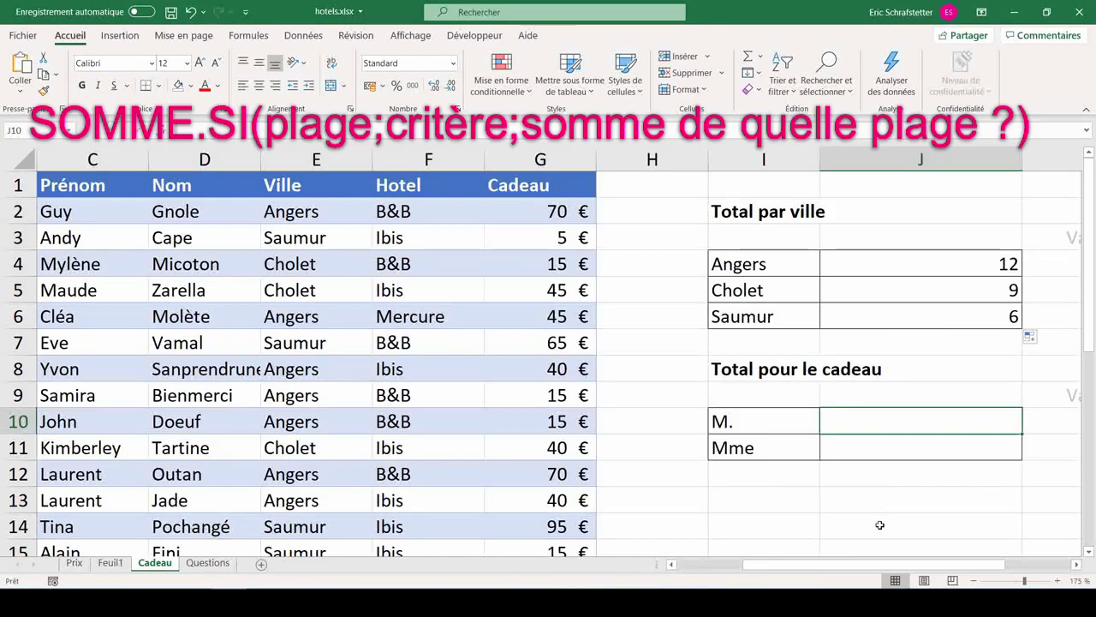
# Step: Enter =SOMME.SI(data[Titre];I10;data[Cadeau]) in J10 to total gifts for M. (715)
pyautogui.write('=somme')
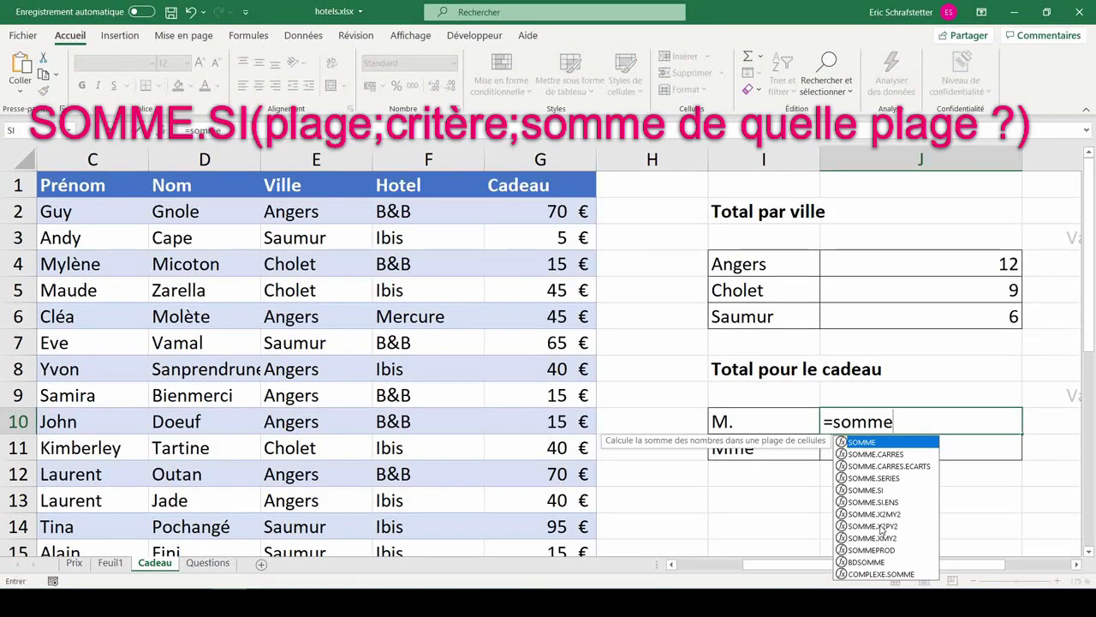
pyautogui.write('.si(')
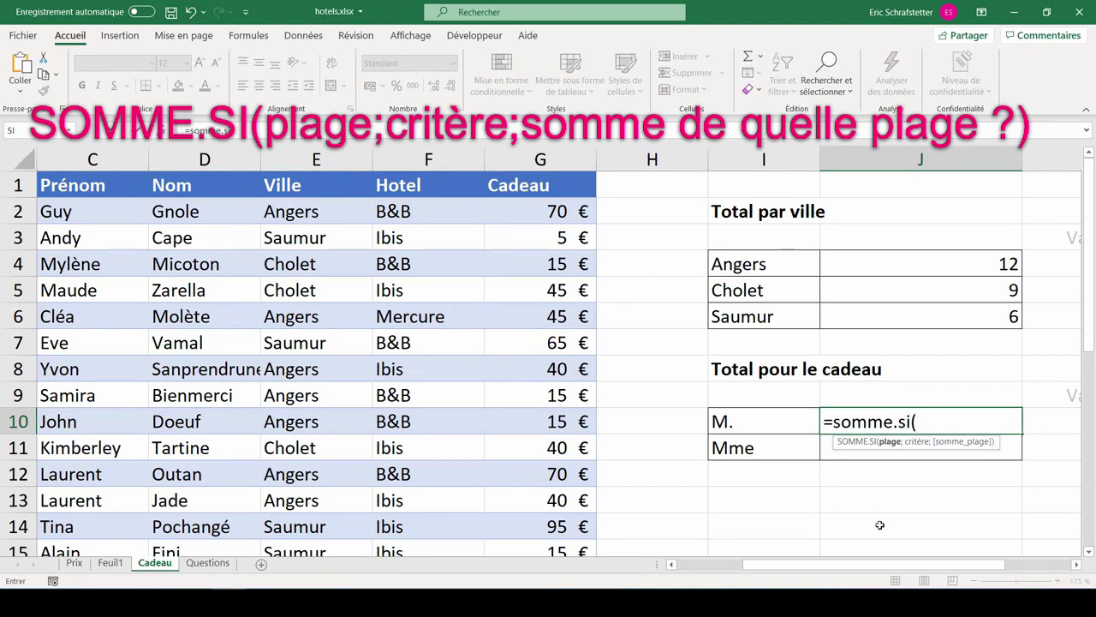
pyautogui.hscroll(-2, 879, 525)
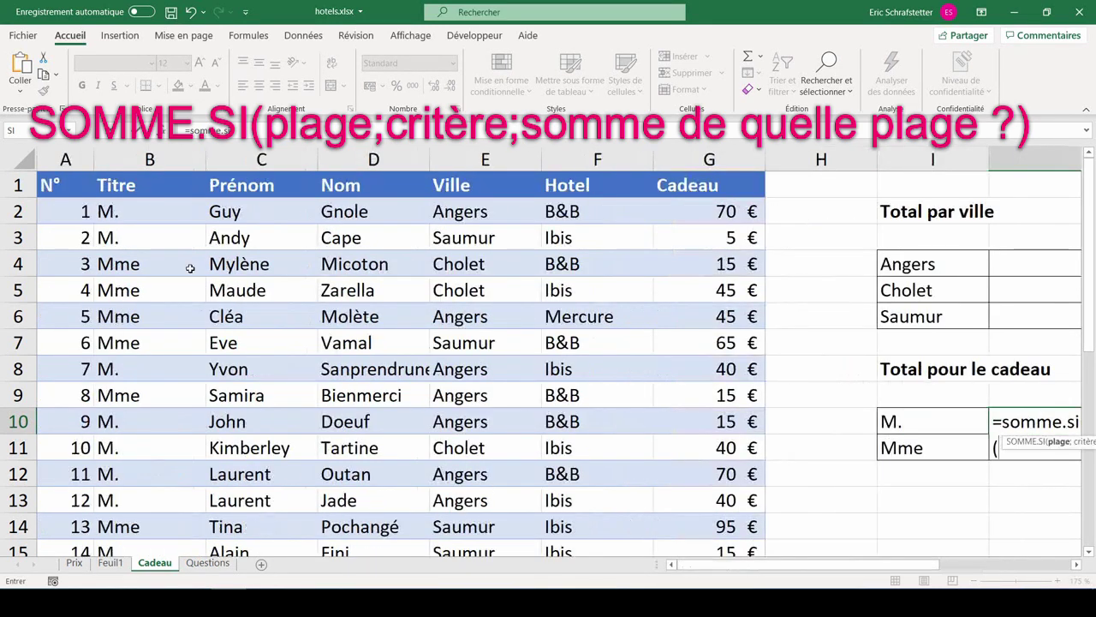
pyautogui.click(122, 171)
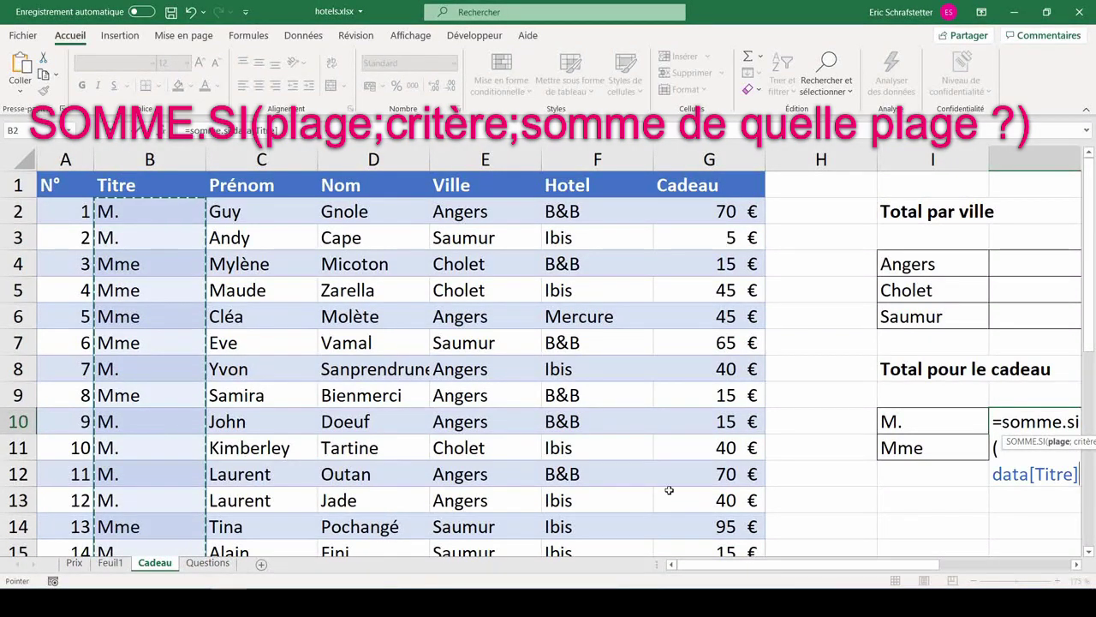
pyautogui.hscroll(4, 664, 485)
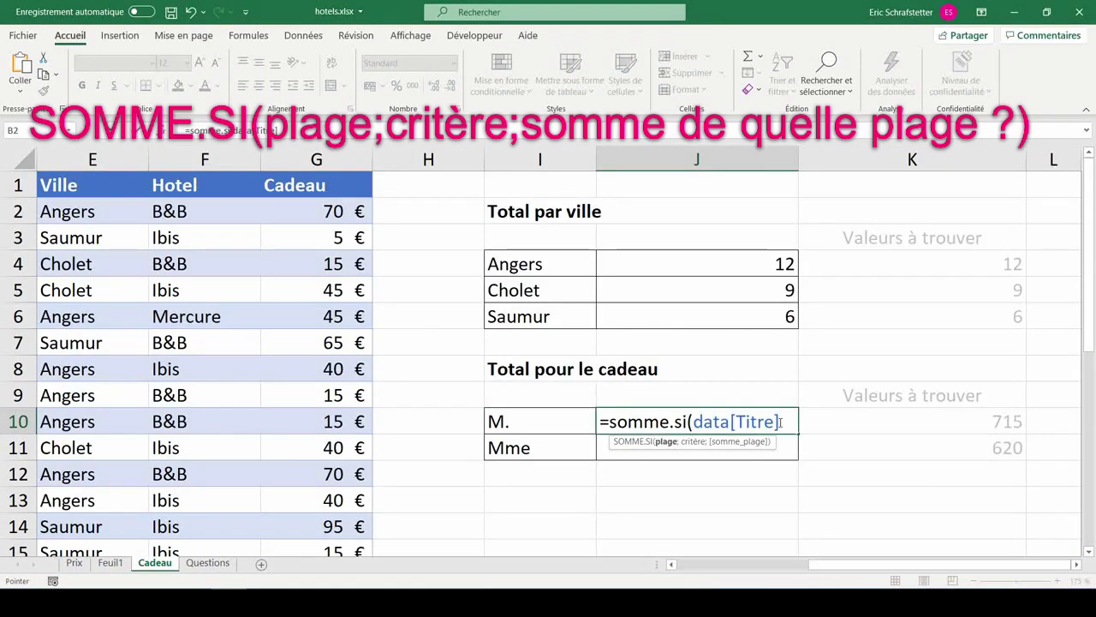
pyautogui.write(';')
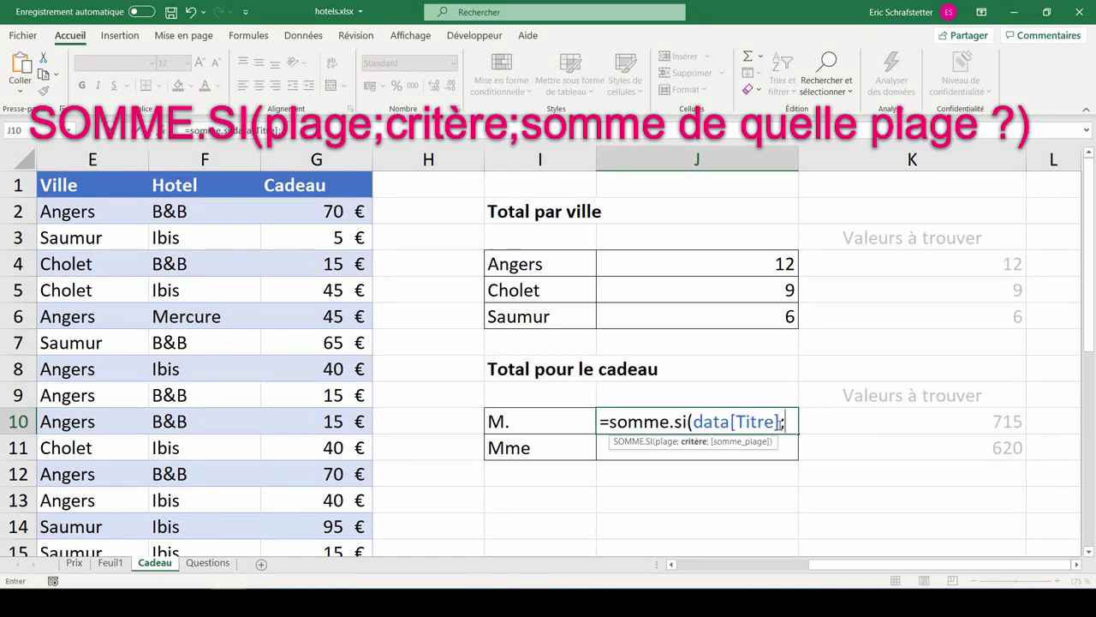
pyautogui.click(508, 424)
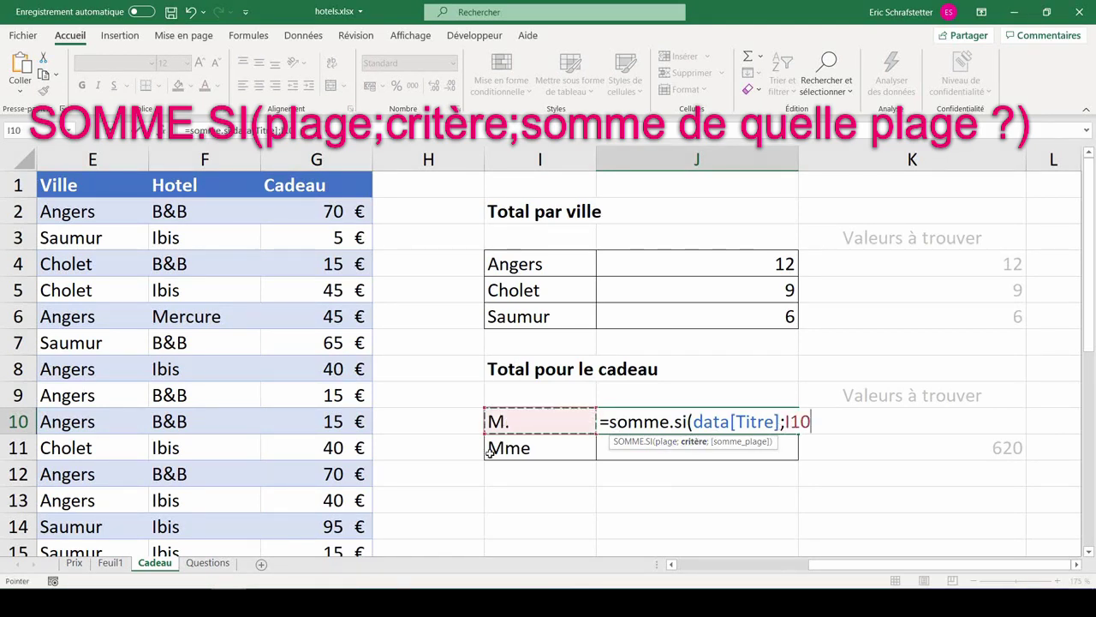
pyautogui.write(';')
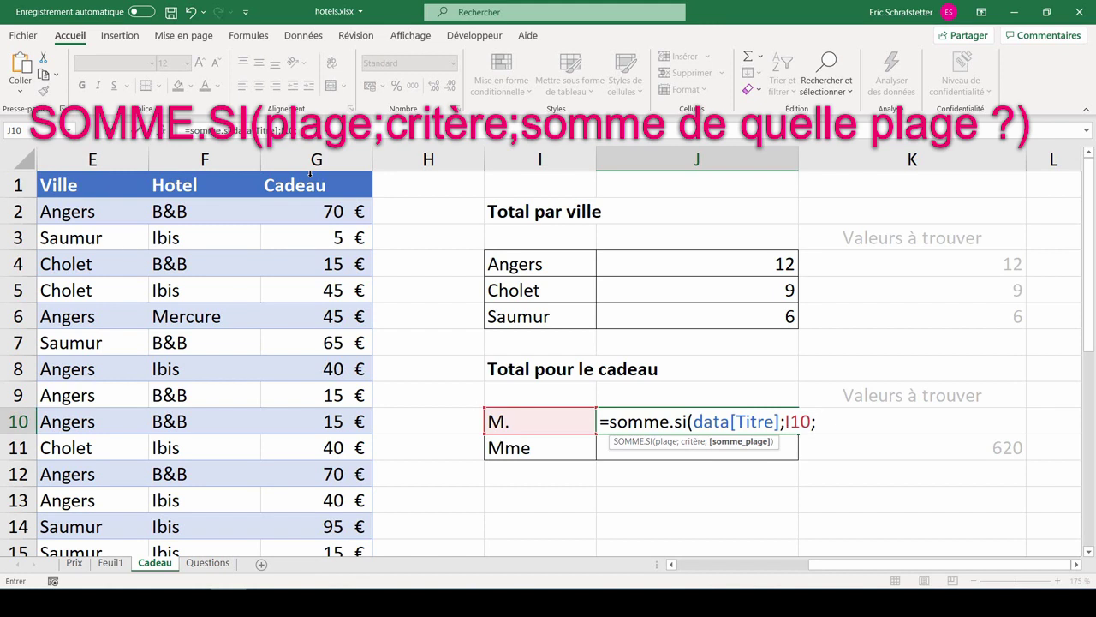
pyautogui.click(310, 174)
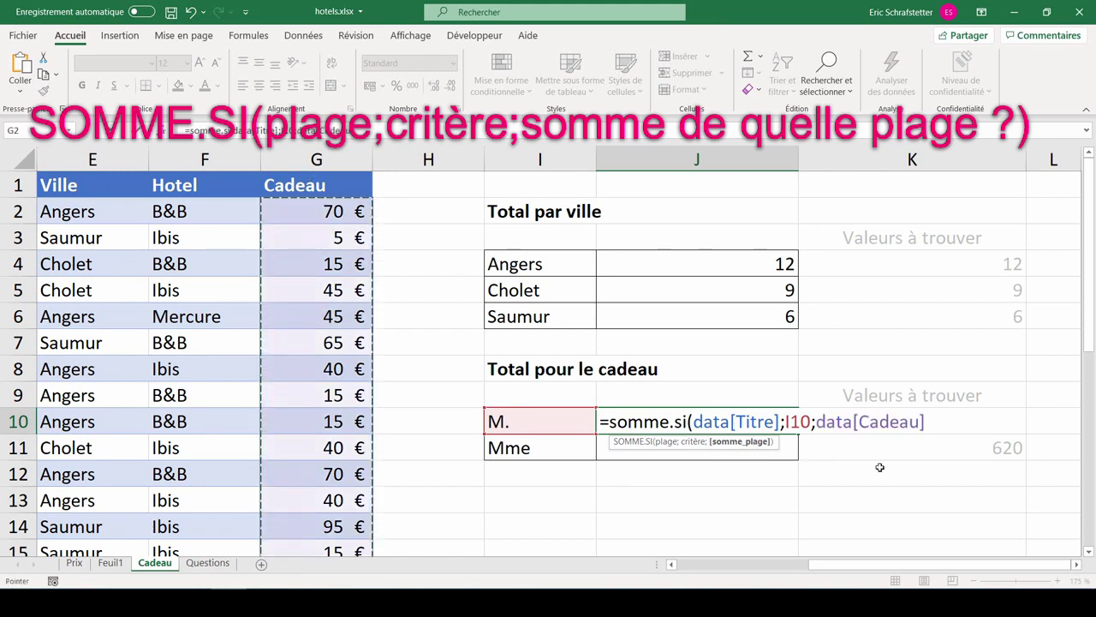
pyautogui.write(')')
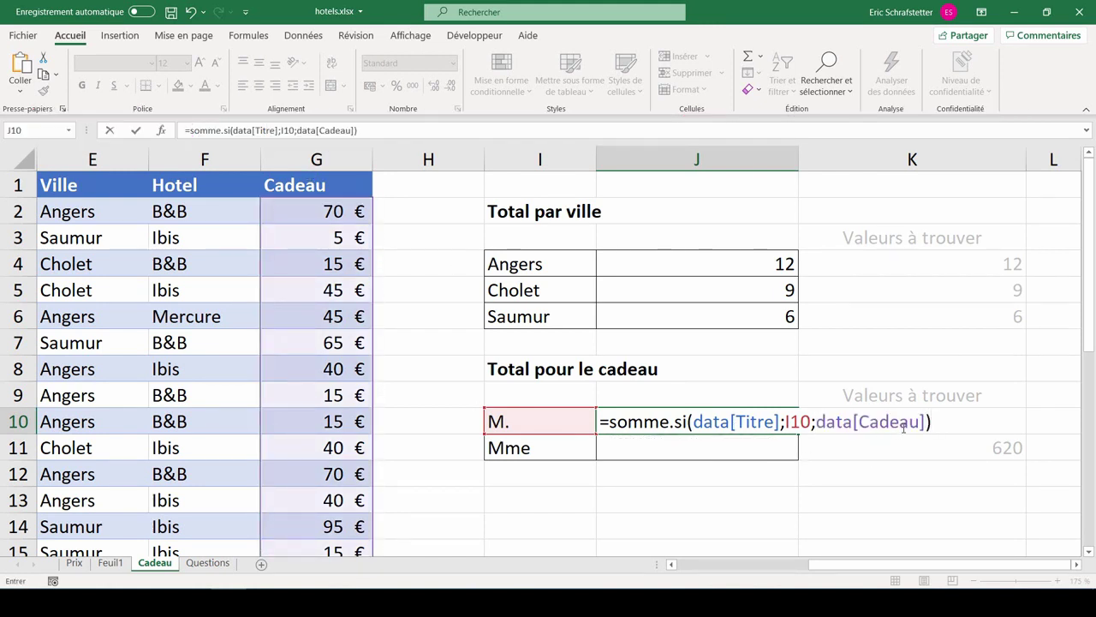
pyautogui.press('Return')
# Step: Fill the sum formula down to J11 and check it gives Mme 620
pyautogui.click(782, 420)
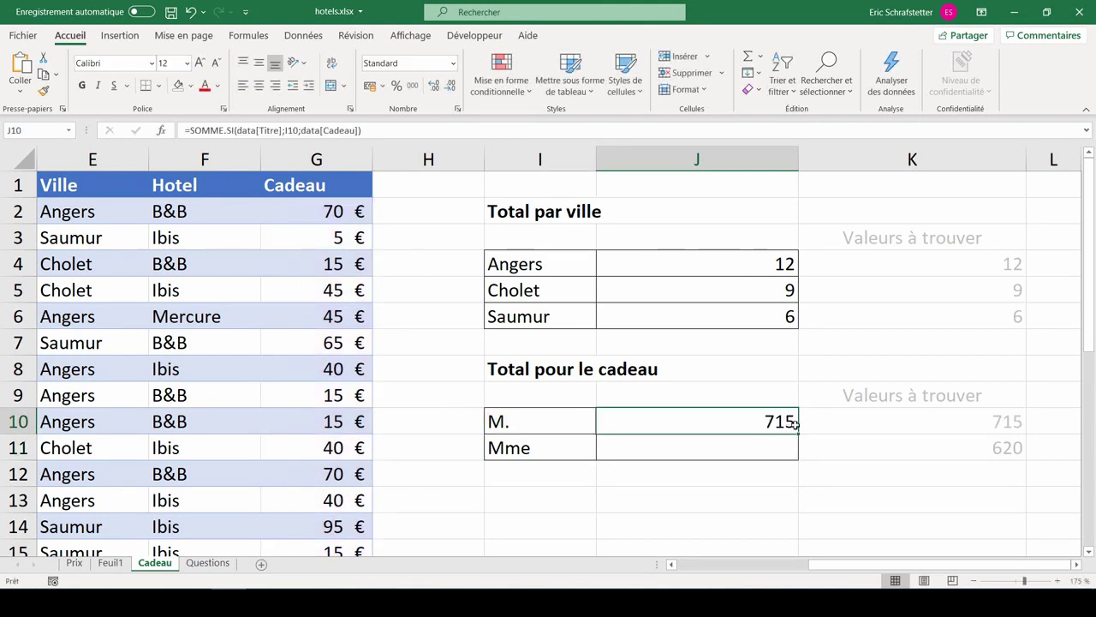
pyautogui.moveTo(797, 434); pyautogui.dragTo(796, 461)
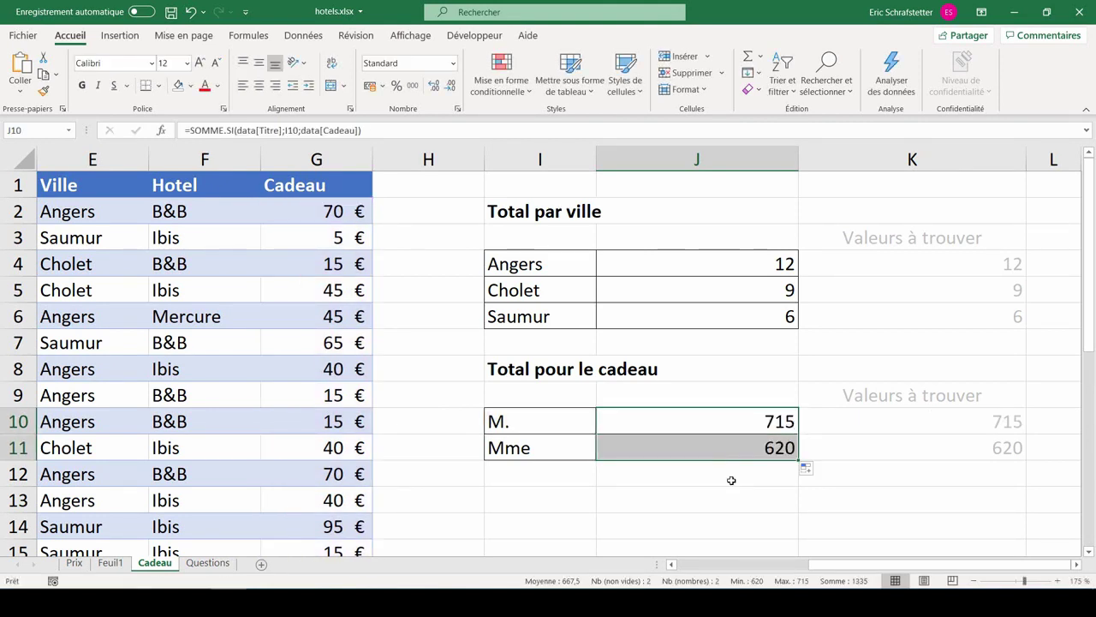
pyautogui.doubleClick(680, 448)
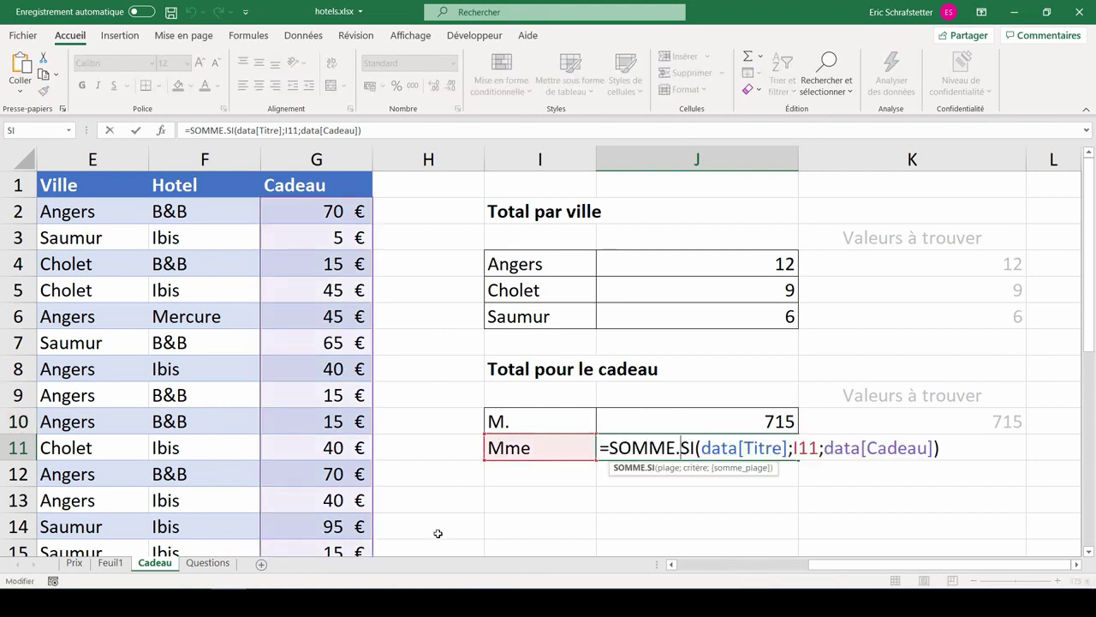
pyautogui.press('Escape')
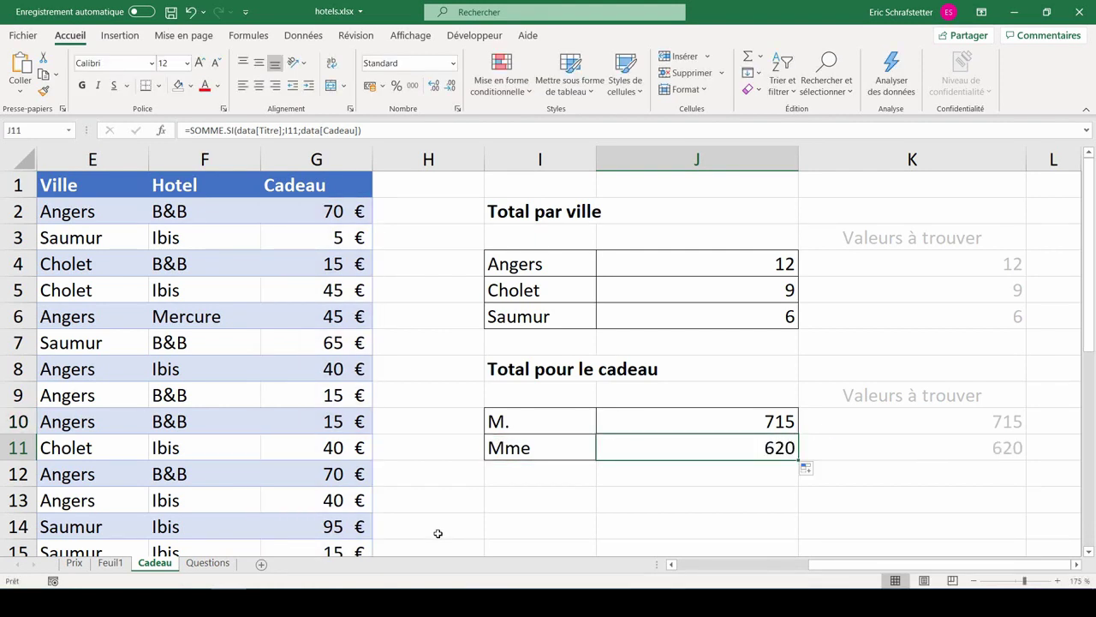